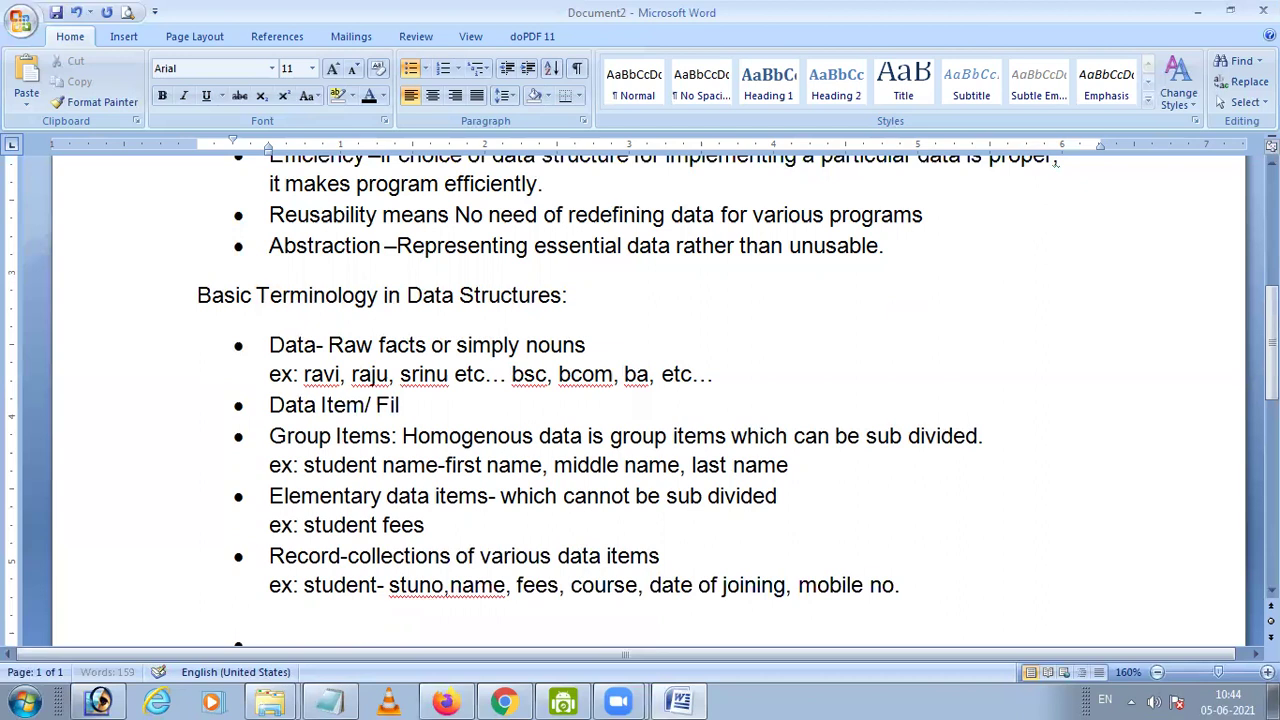
# Step: Complete the bullet label as "Data Item/ Field:" and move "Homogenous data" there from the Group Items definition
pyautogui.write('ld:')
pyautogui.press('Down')
pyautogui.hotkey('ctrl', 'Left')
pyautogui.hotkey('ctrl', 'shift', 'Right')
pyautogui.hotkey('ctrl', 'shift', 'Right')
pyautogui.hotkey('ctrl', 'c')
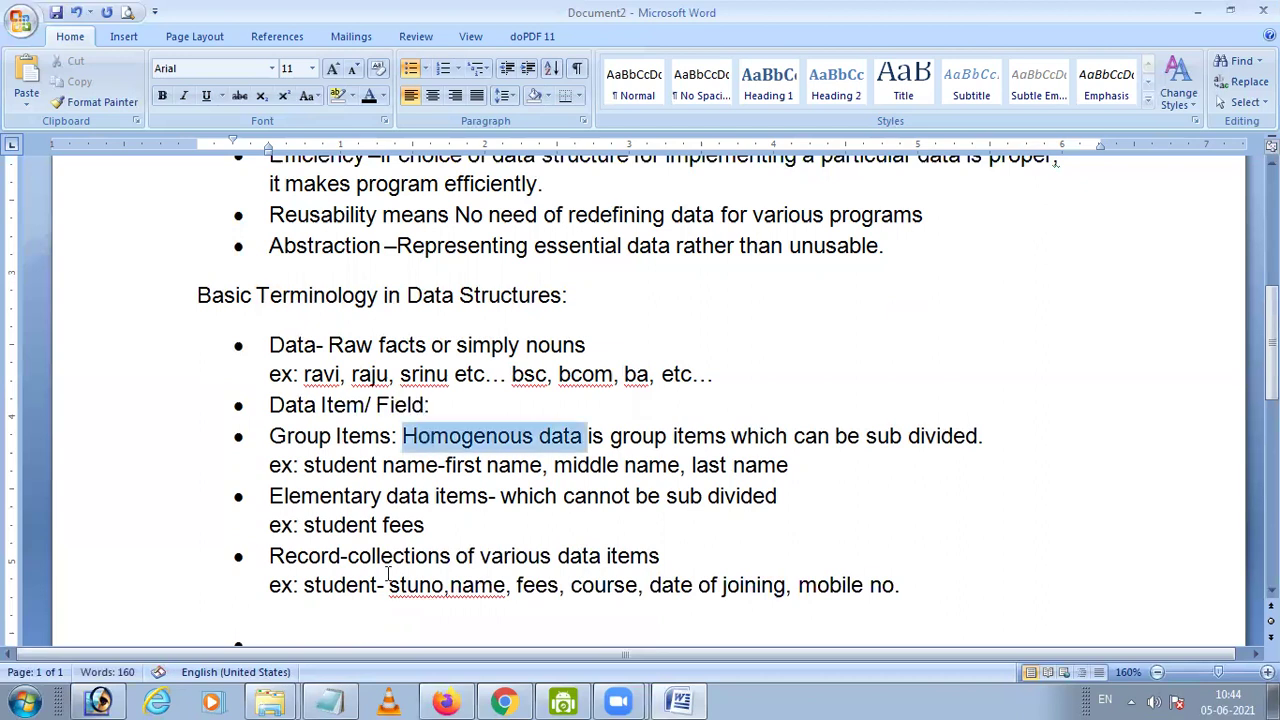
pyautogui.press('Delete')
pyautogui.press('Up')
pyautogui.press('End')
pyautogui.hotkey('ctrl', 'v')
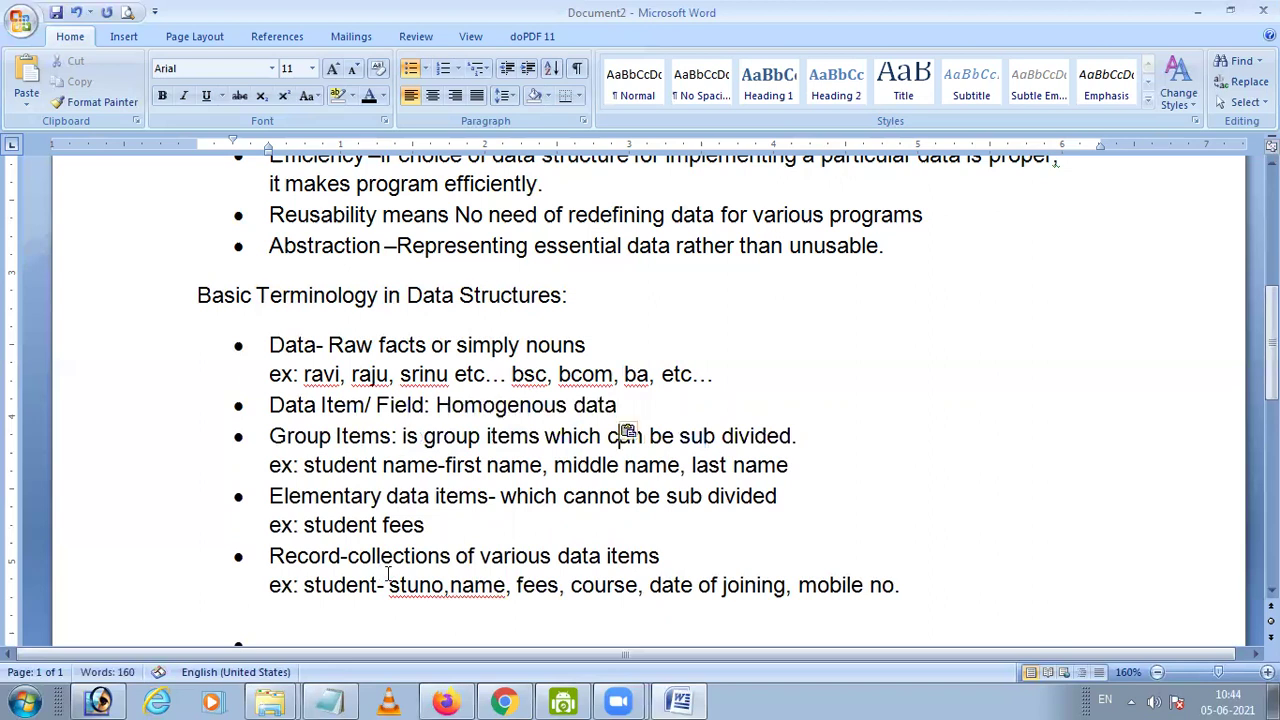
# Step: Delete the leftover word "is" at the start of the Group Items definition
pyautogui.press('Delete')
pyautogui.press('Delete')
pyautogui.press('Delete')
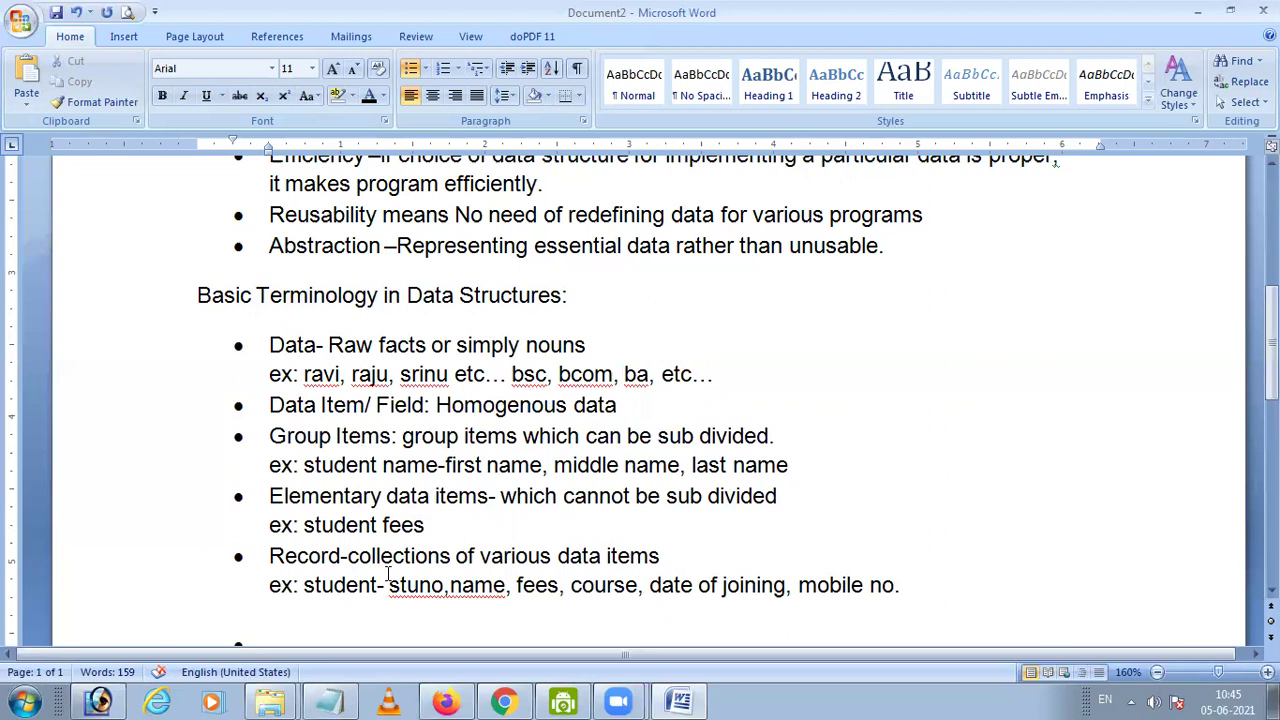
# Step: Add the line "ex: stuno,name," beneath the Data Item/ Field definition, within the same bullet
pyautogui.hotkey('shift', 'Return')
pyautogui.write('ex: stude')
pyautogui.press('BackSpace')
pyautogui.write('no,')
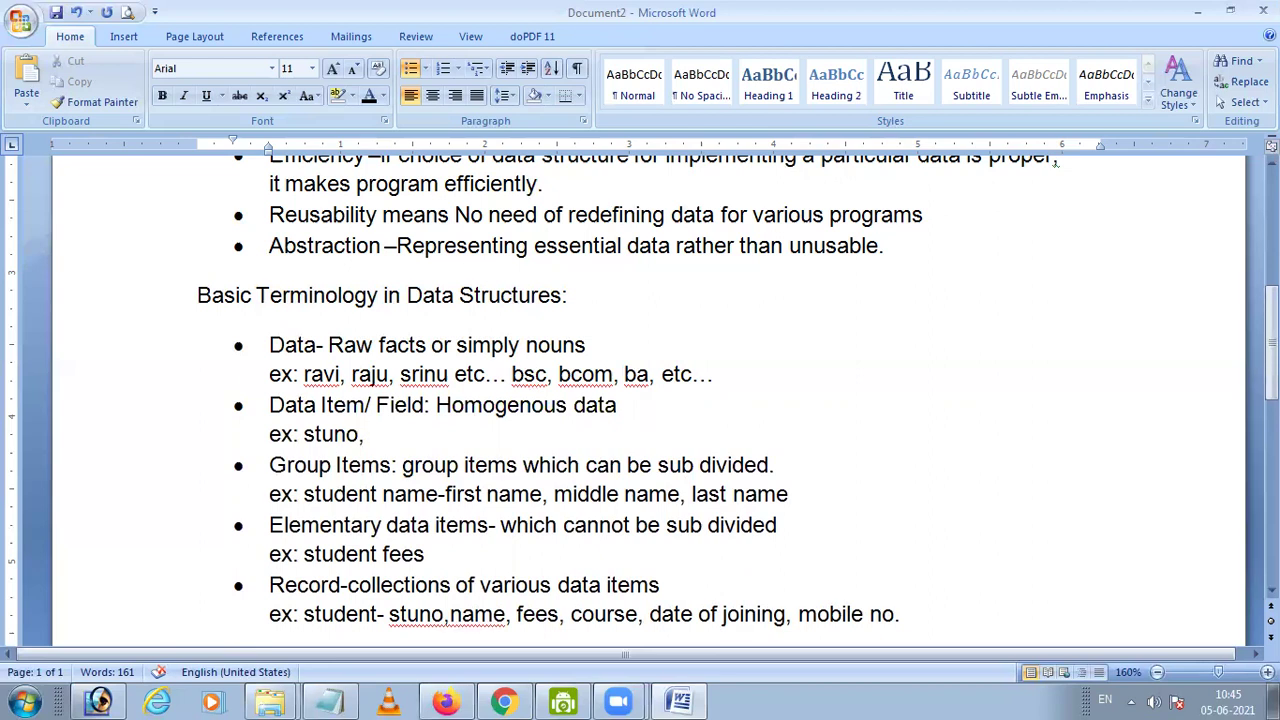
pyautogui.write('name,')
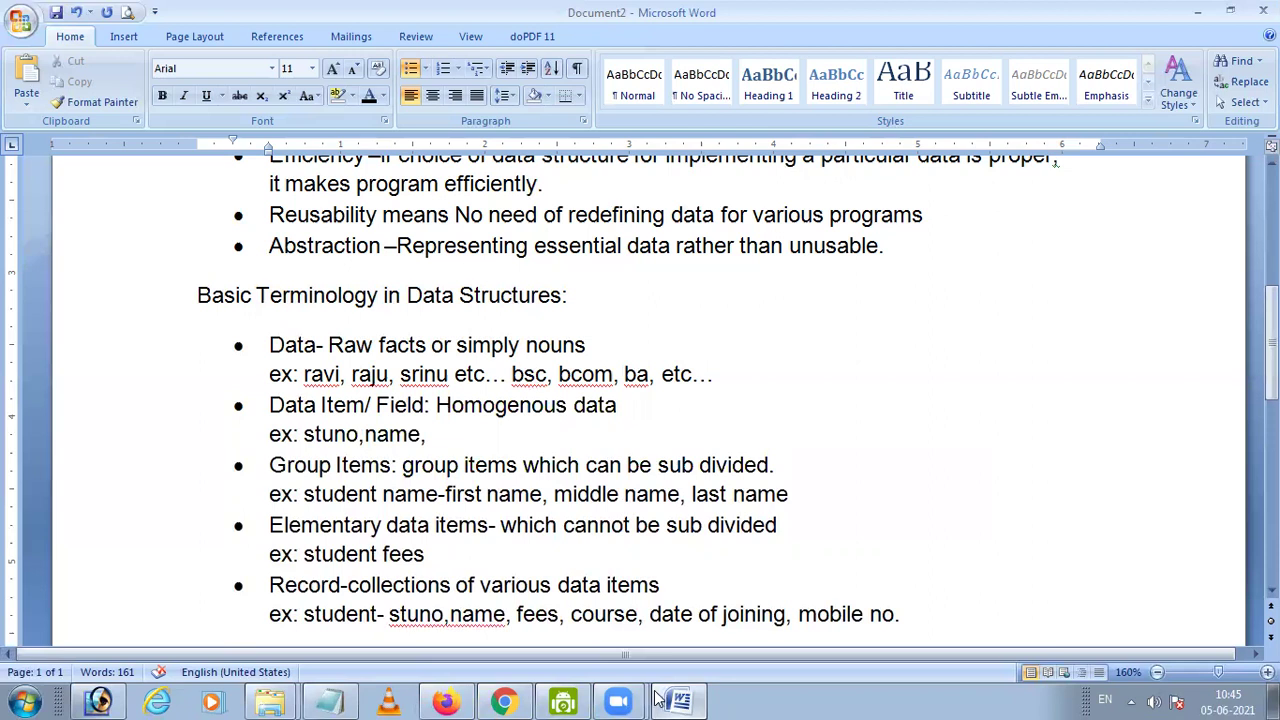
# Step: Launch Microsoft Excel with a blank workbook
pyautogui.click(30, 697)
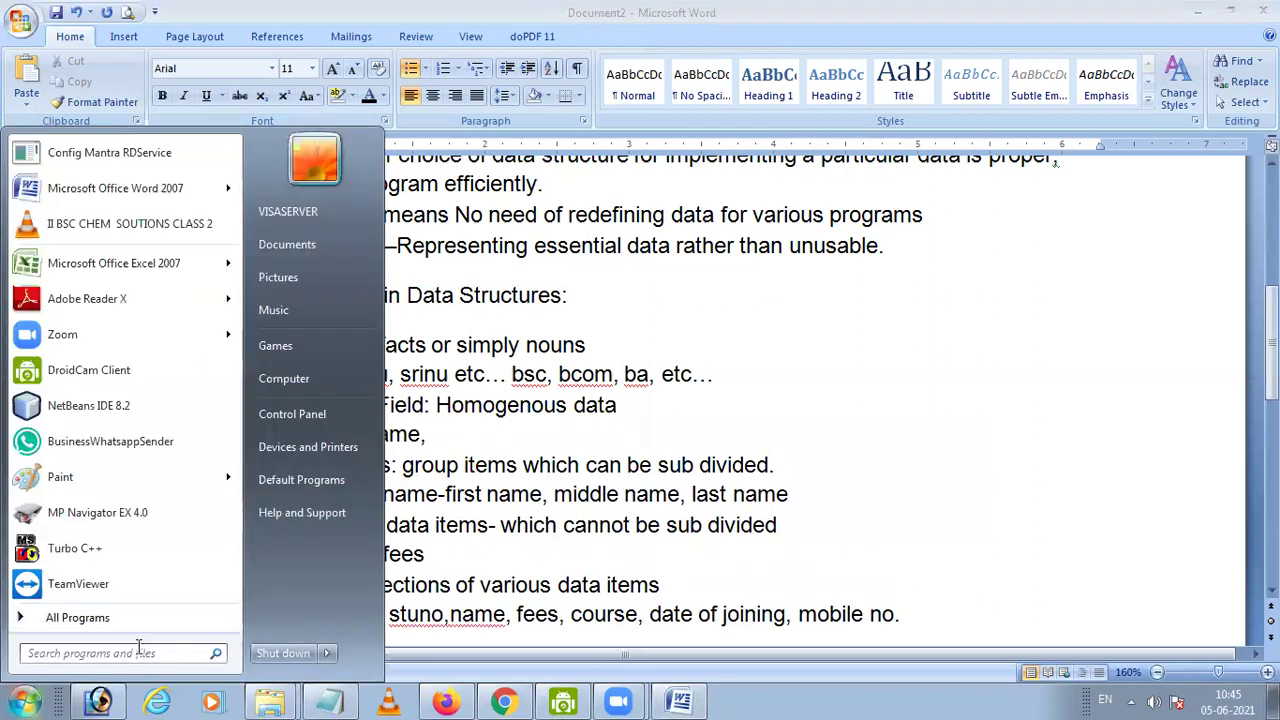
pyautogui.write('exc')
pyautogui.press('Escape')
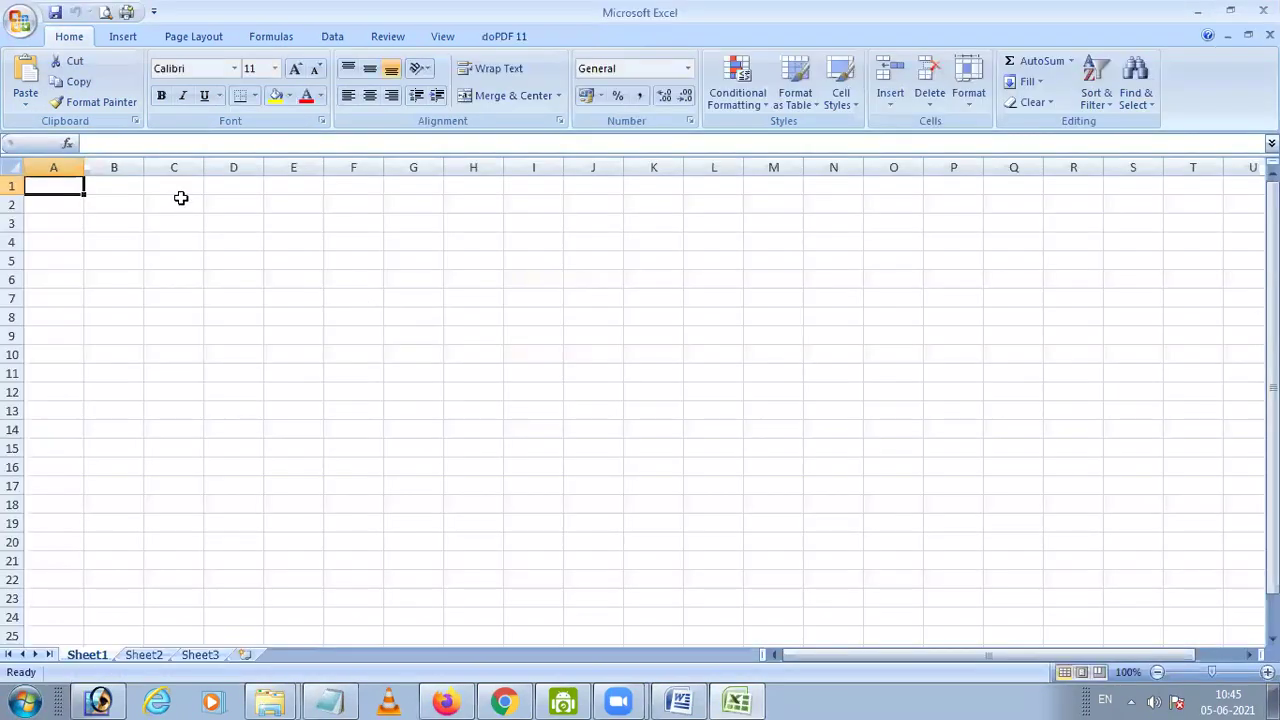
# Step: Enter the headers STUNO, NAME, FEES, COURSE and MOBILE in cells A1 to E1
pyautogui.write('STUN')
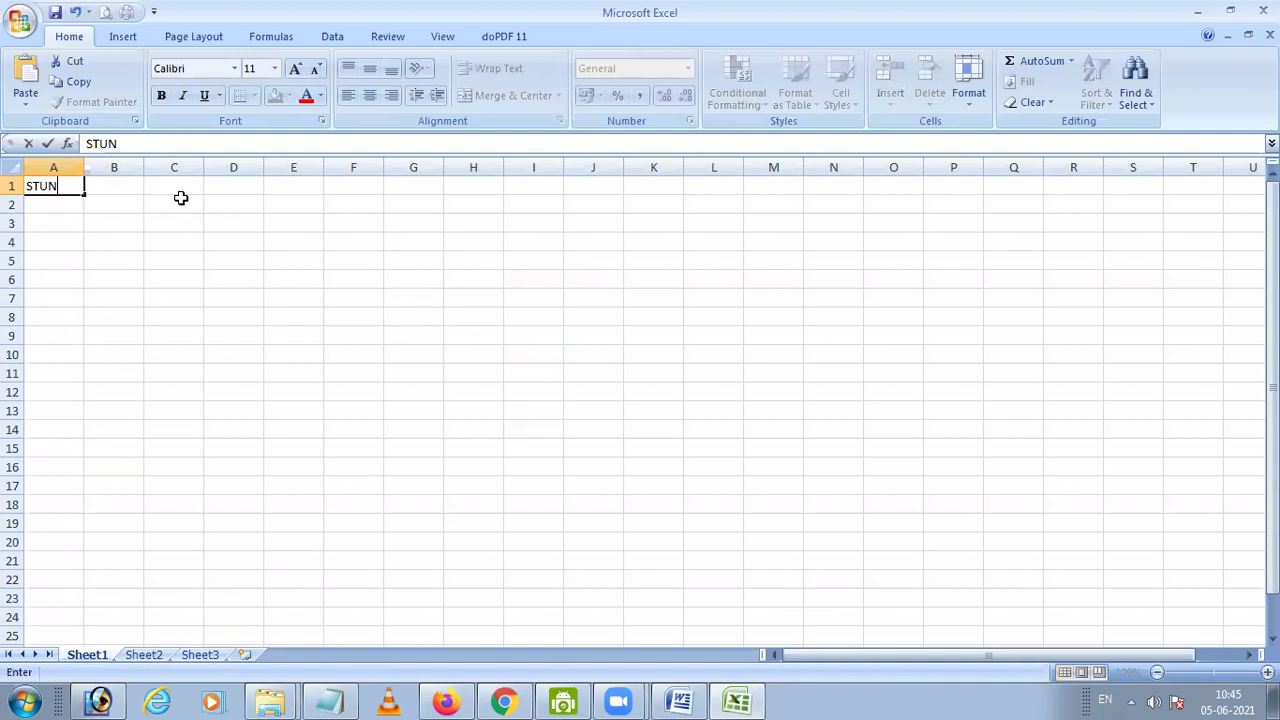
pyautogui.press('Tab')
pyautogui.write('NAME')
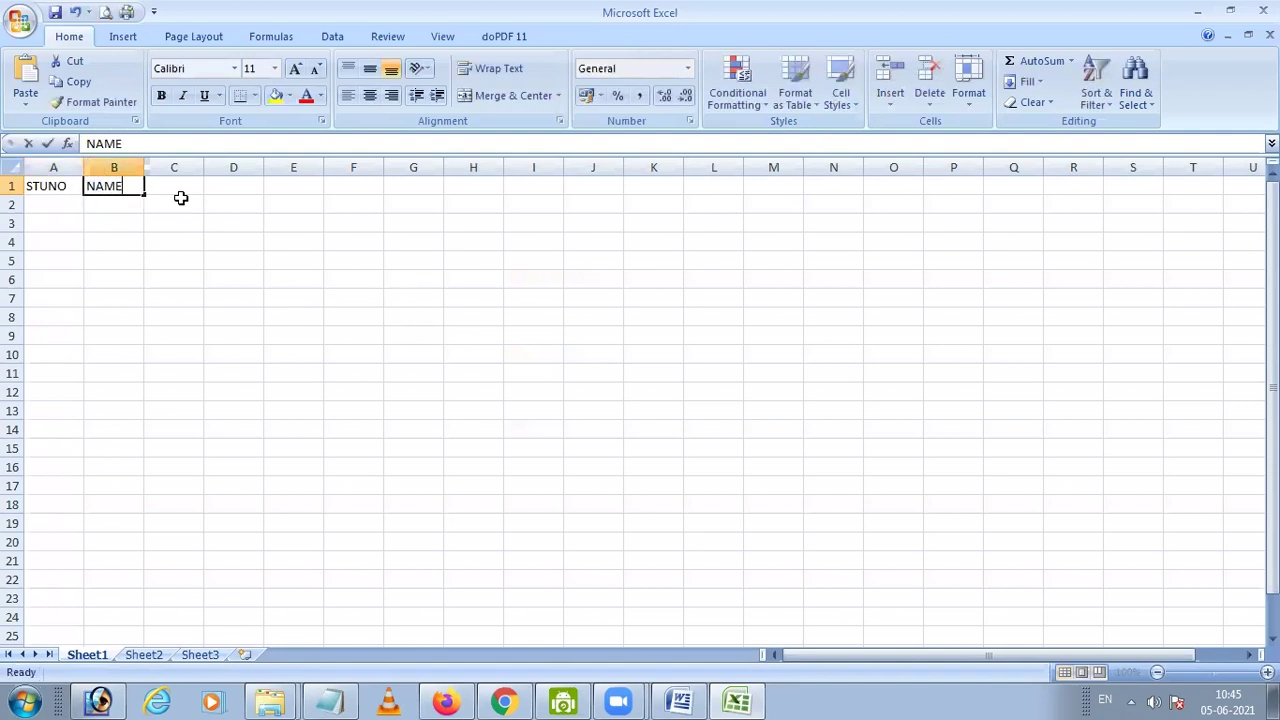
pyautogui.press('Tab')
pyautogui.write('FEES')
pyautogui.press('Tab')
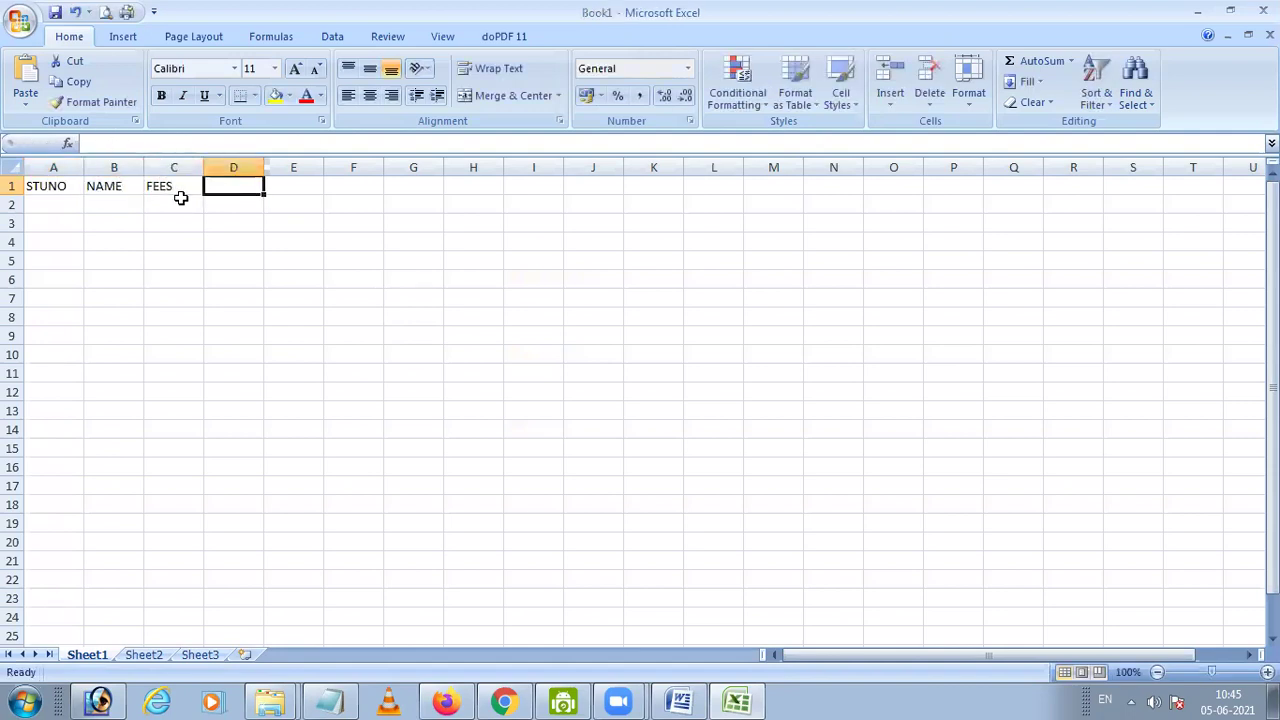
pyautogui.write('COURSE')
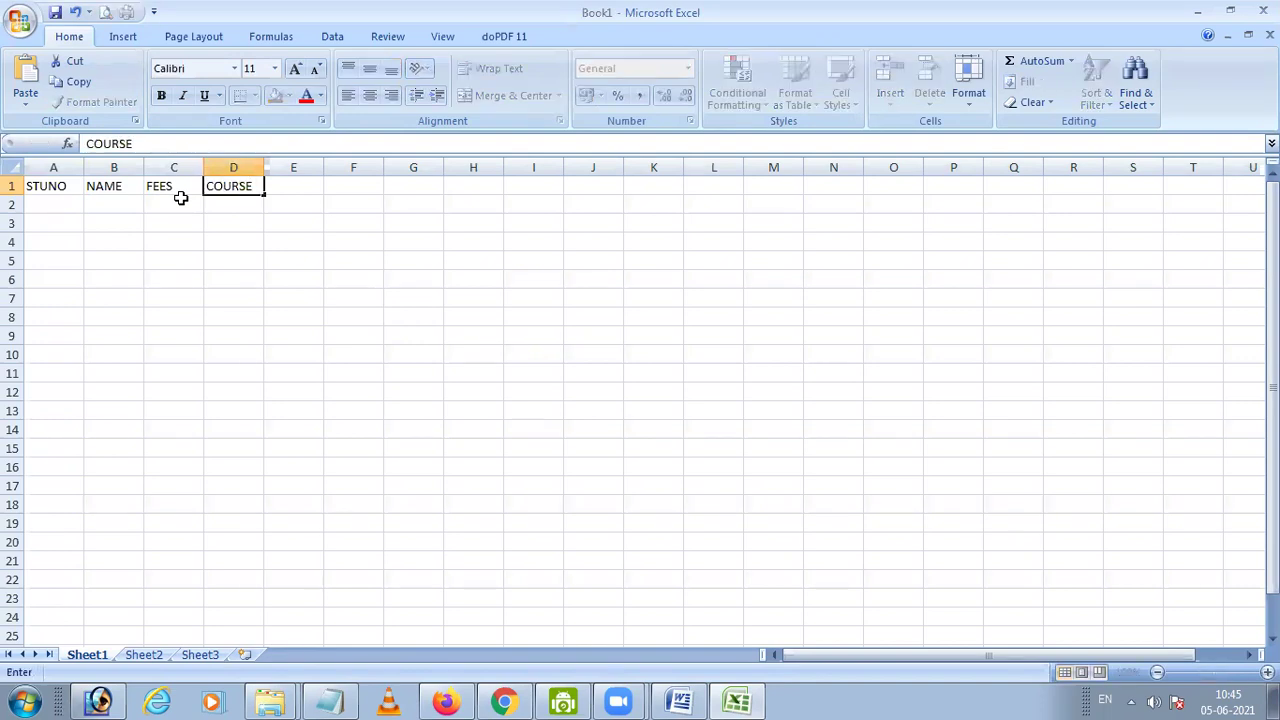
pyautogui.press('Tab')
pyautogui.write('MOBILE')
pyautogui.press('Return')
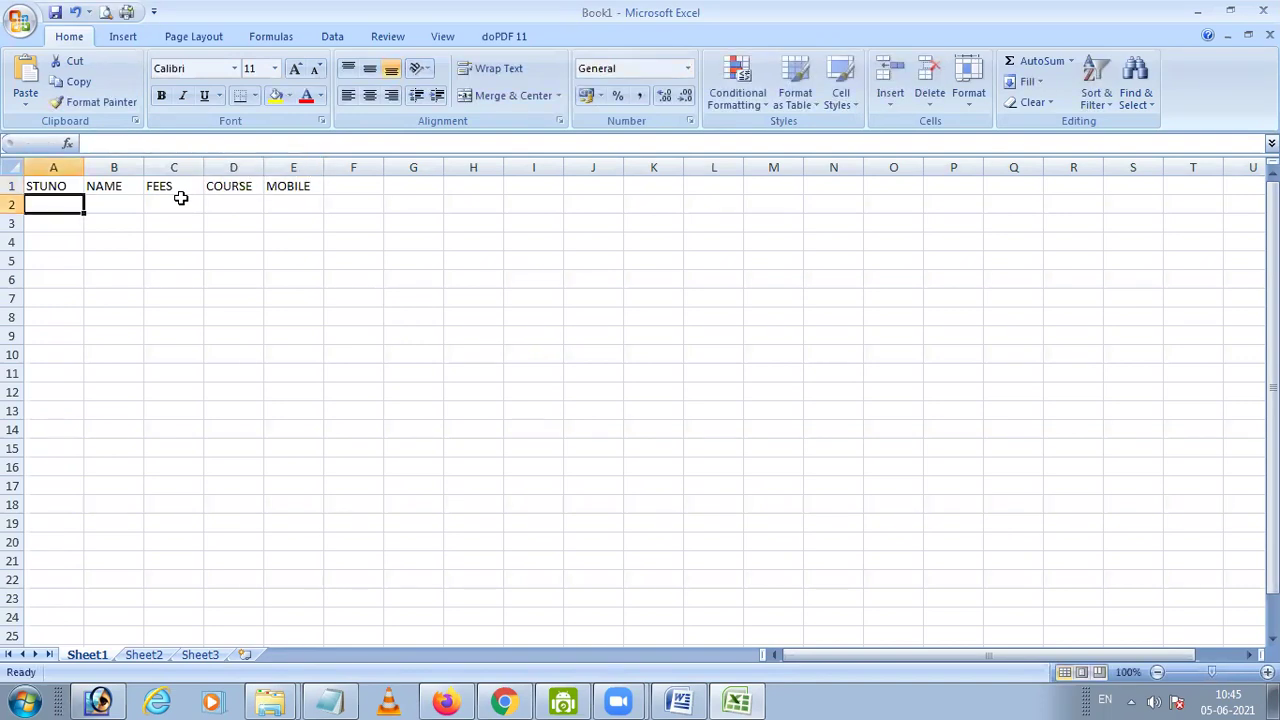
# Step: Enter five consecutive four-digit student numbers under the STUNO header in cells A2 to A6
pyautogui.keyDown('ctrl'); pyautogui.scroll(8, 160, 180); pyautogui.keyUp('ctrl')
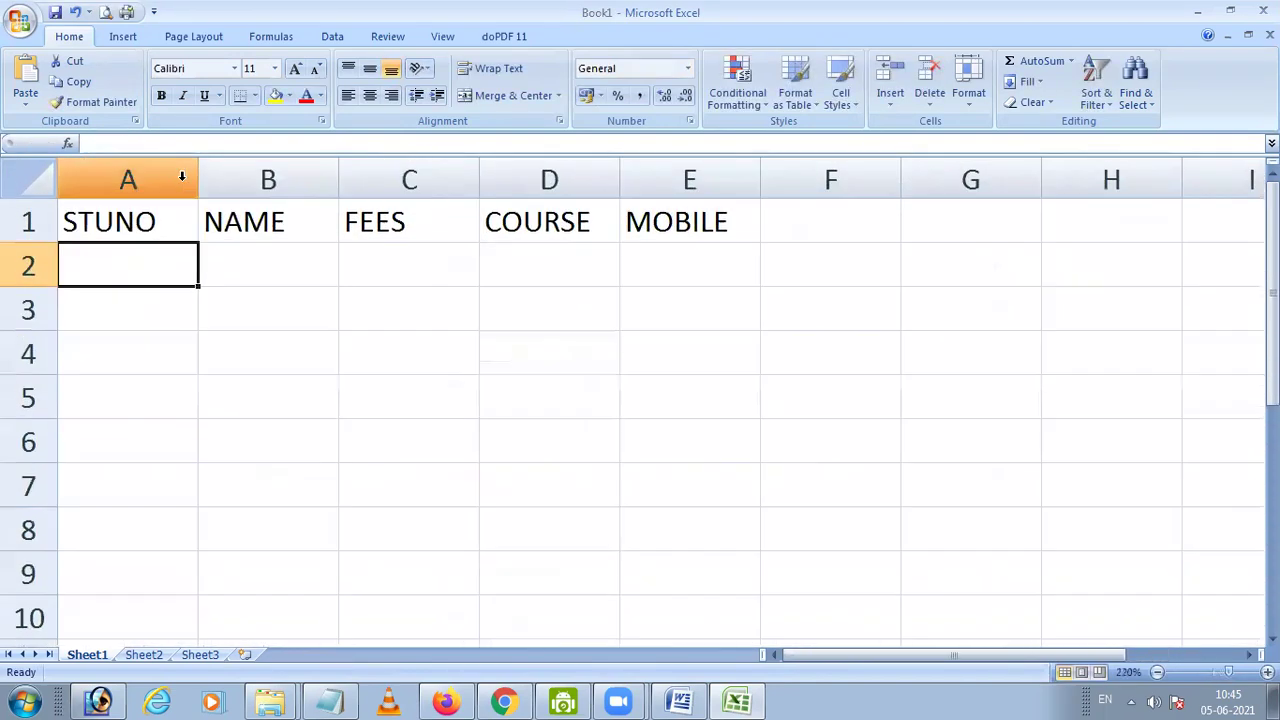
pyautogui.write('1000')
pyautogui.press('BackSpace')
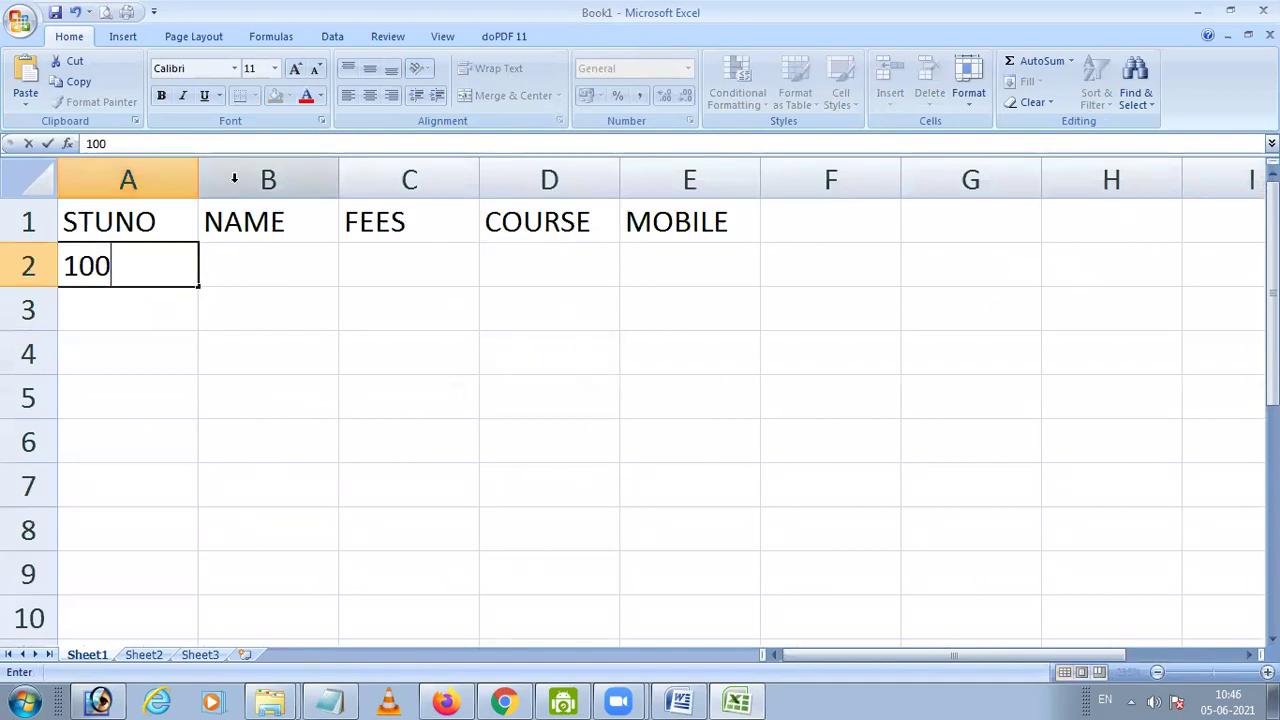
pyautogui.write('1')
pyautogui.press('Return')
pyautogui.write('1002')
pyautogui.press('Return')
pyautogui.write('1002')
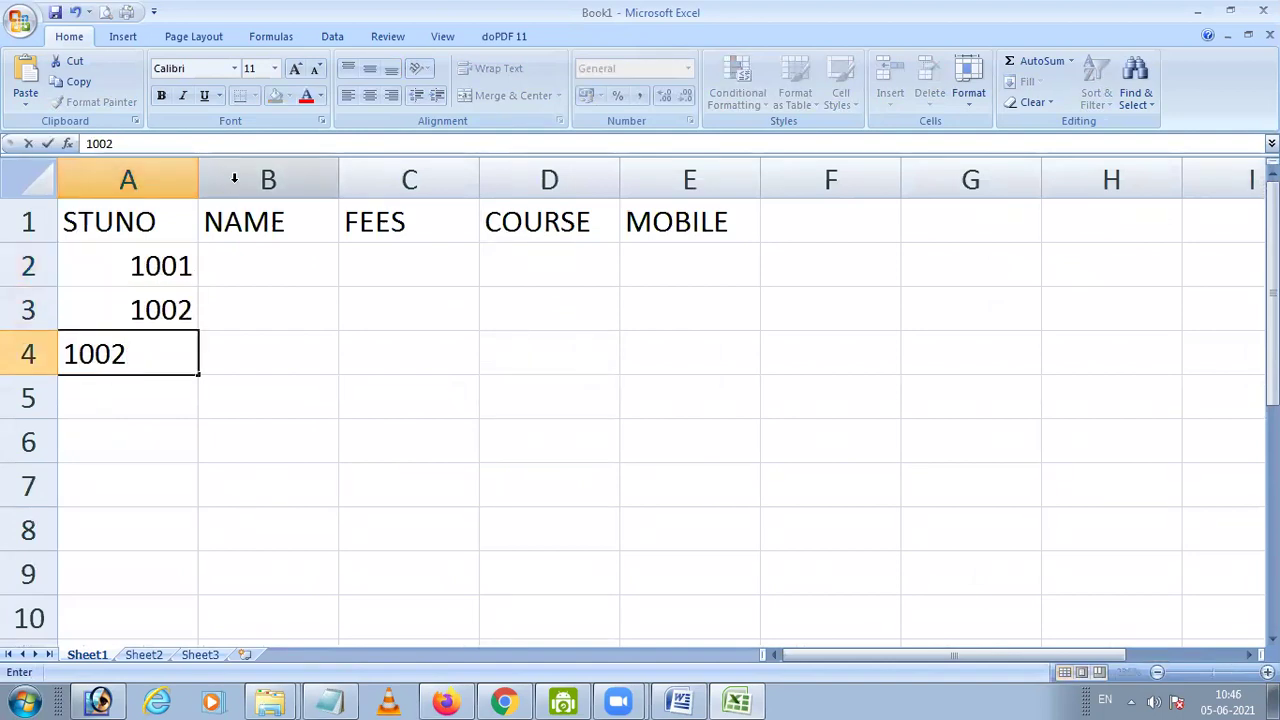
pyautogui.press('BackSpace')
pyautogui.write('3')
pyautogui.press('Return')
pyautogui.write('1004')
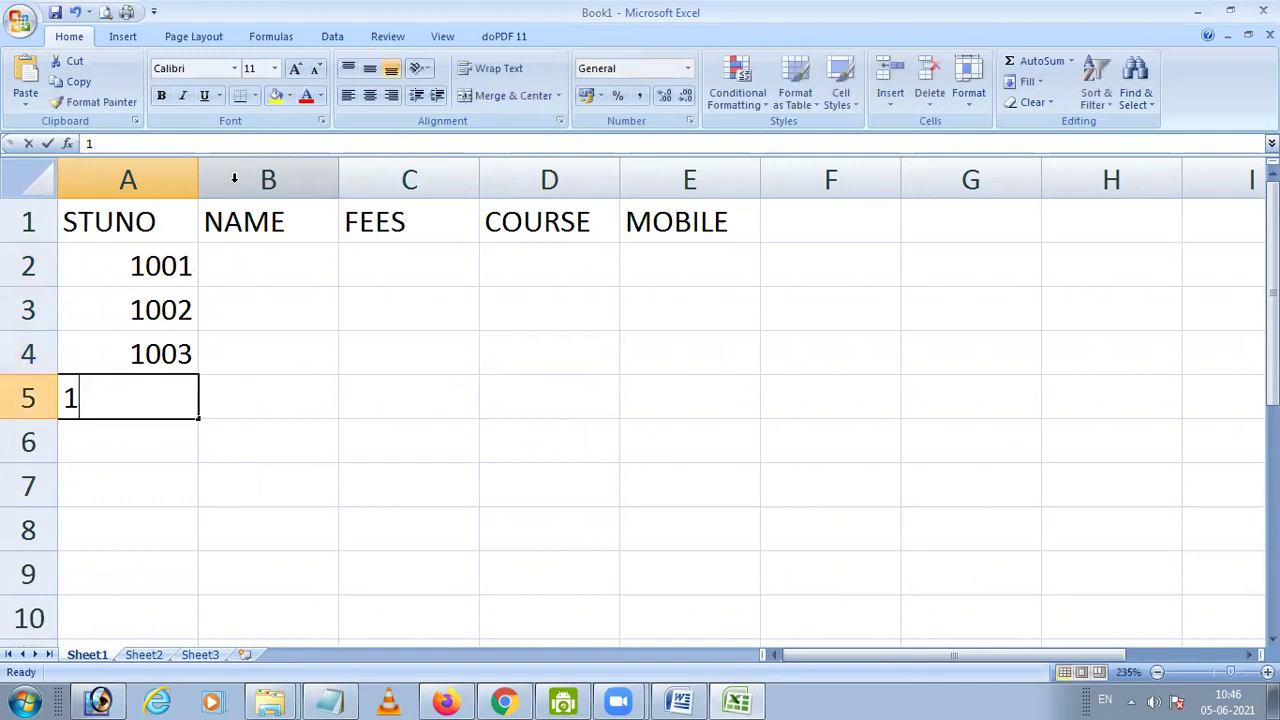
pyautogui.press('Return')
pyautogui.write('1005')
pyautogui.press('Return')
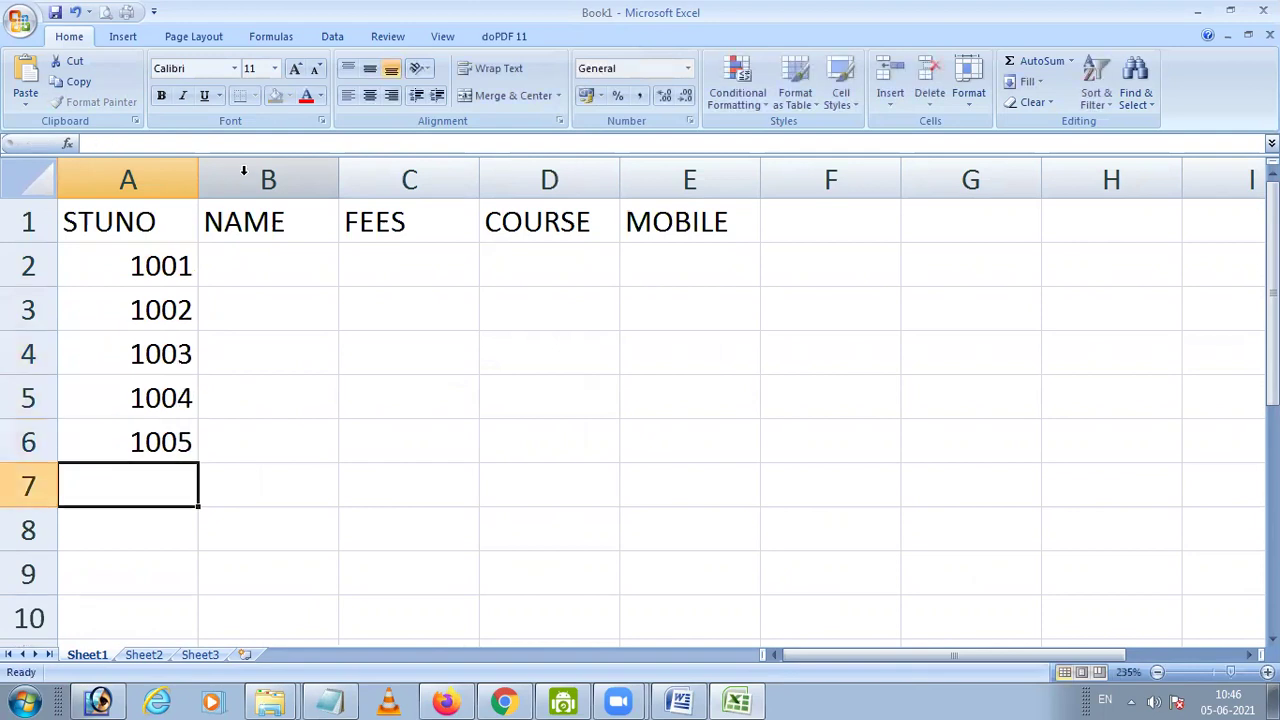
pyautogui.moveTo(176, 229); pyautogui.dragTo(152, 458)
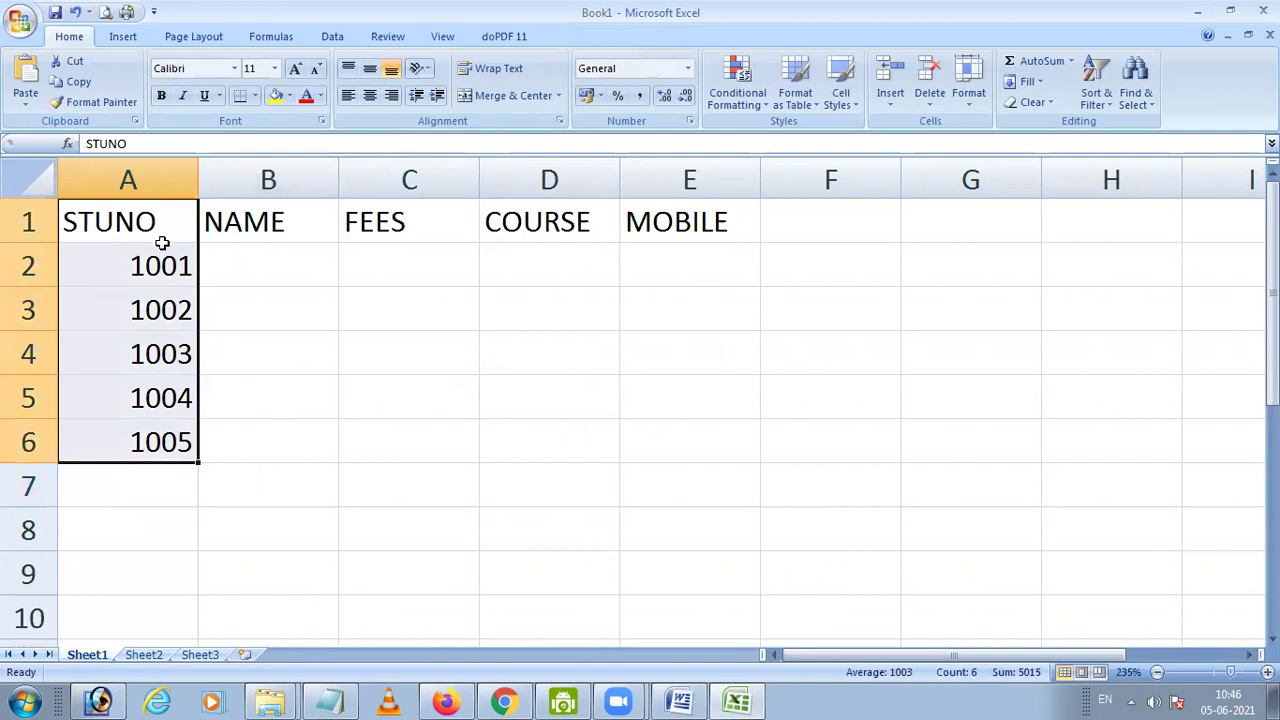
pyautogui.click(169, 265)
pyautogui.click(171, 310)
pyautogui.click(185, 350)
pyautogui.click(184, 396)
pyautogui.click(185, 436)
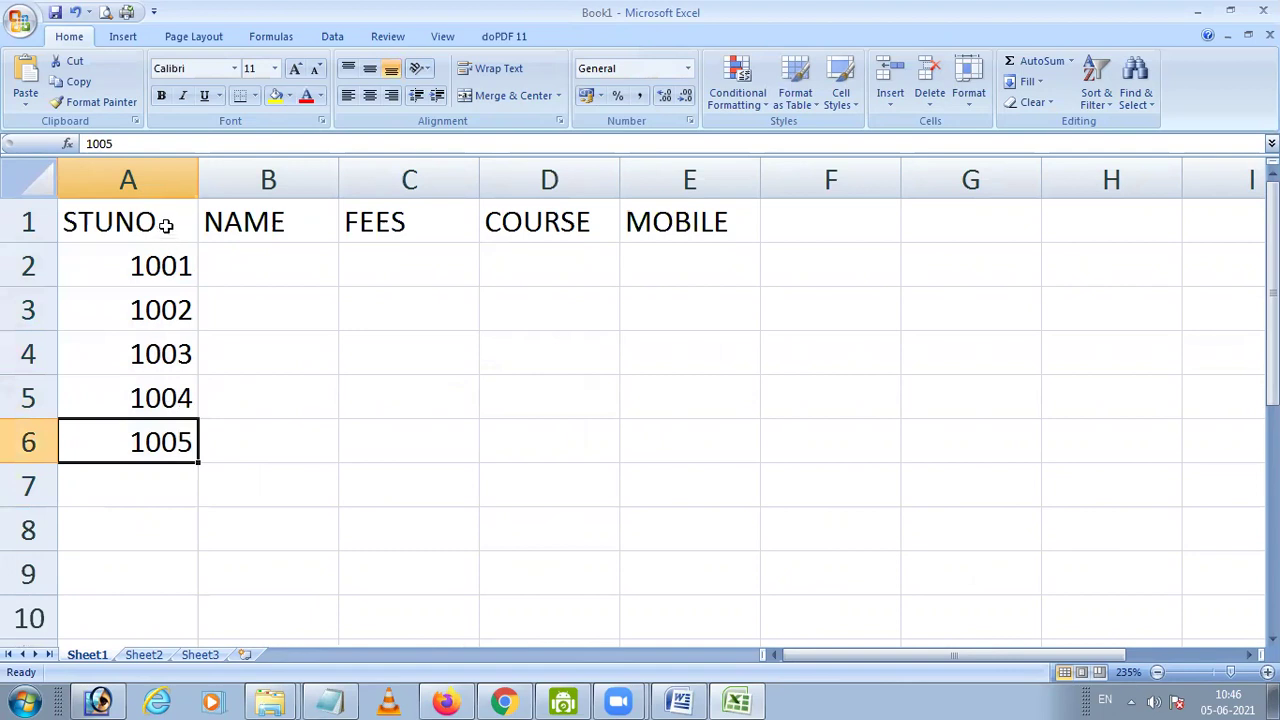
# Step: Color the STUNO header and its five numbers red, and center the contents of column A
pyautogui.moveTo(164, 222); pyautogui.dragTo(160, 428)
pyautogui.click(306, 96)
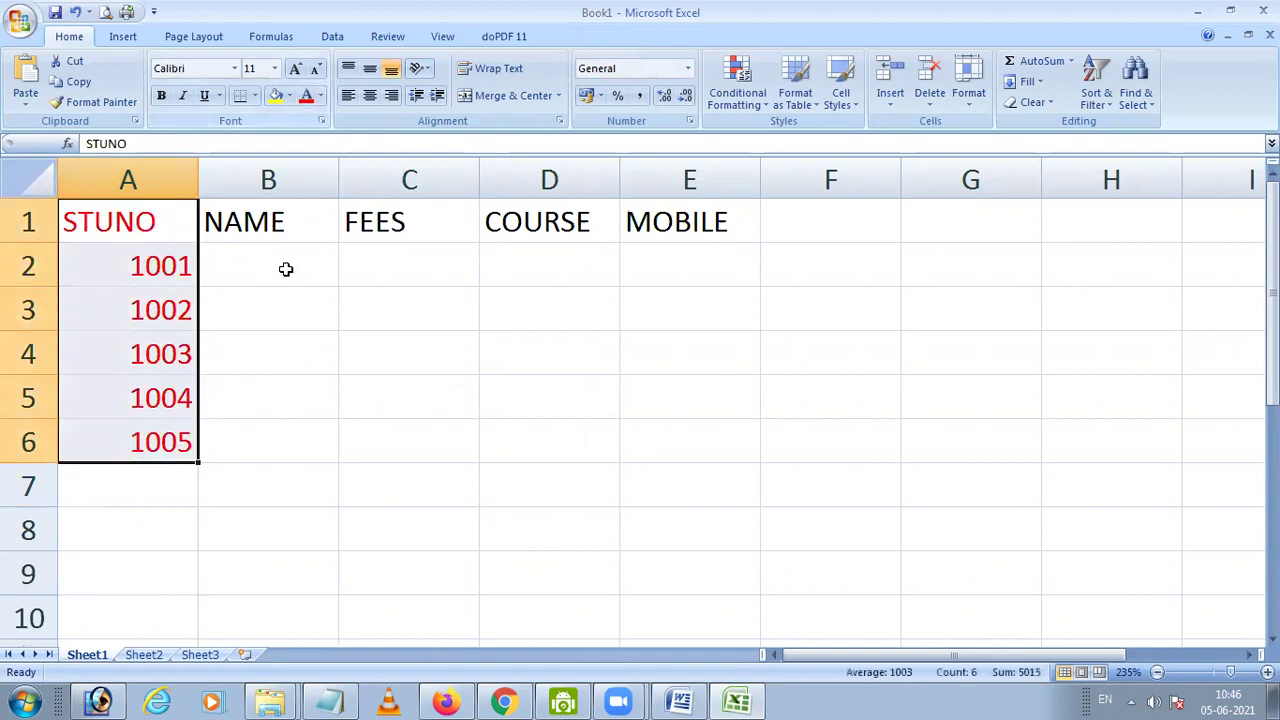
pyautogui.click(285, 268)
pyautogui.click(190, 179)
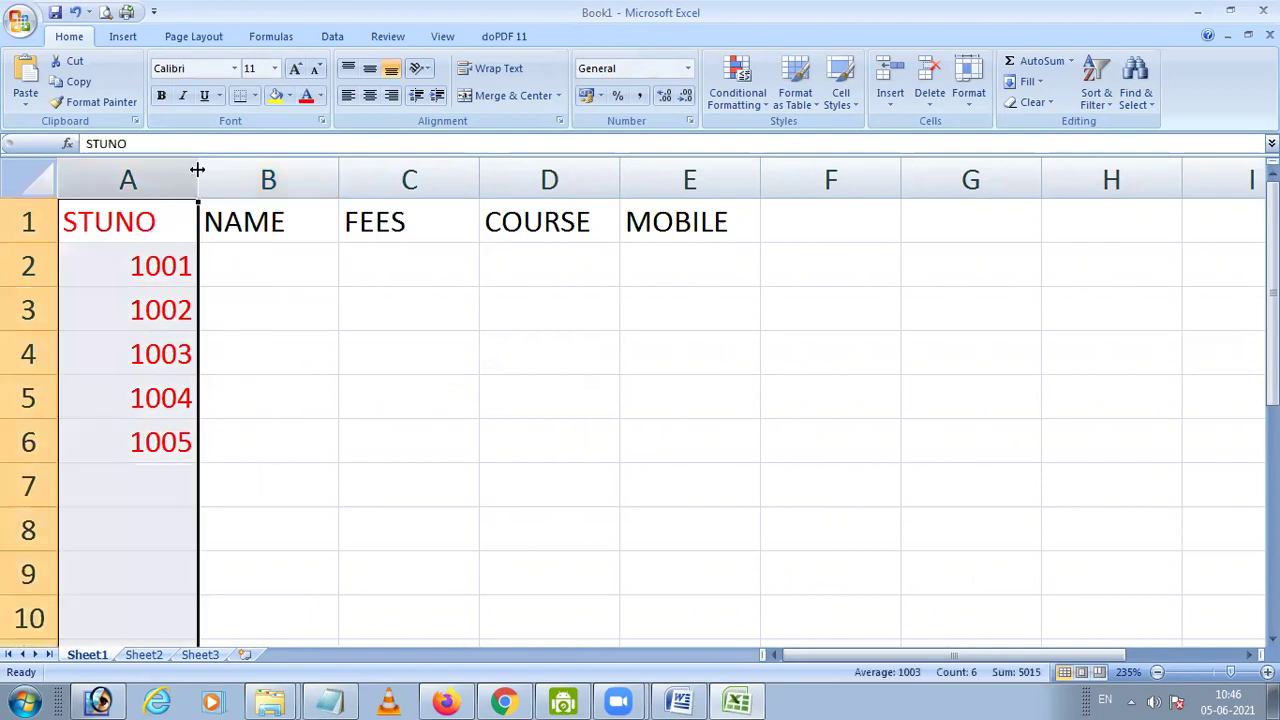
pyautogui.click(369, 96)
pyautogui.click(170, 254)
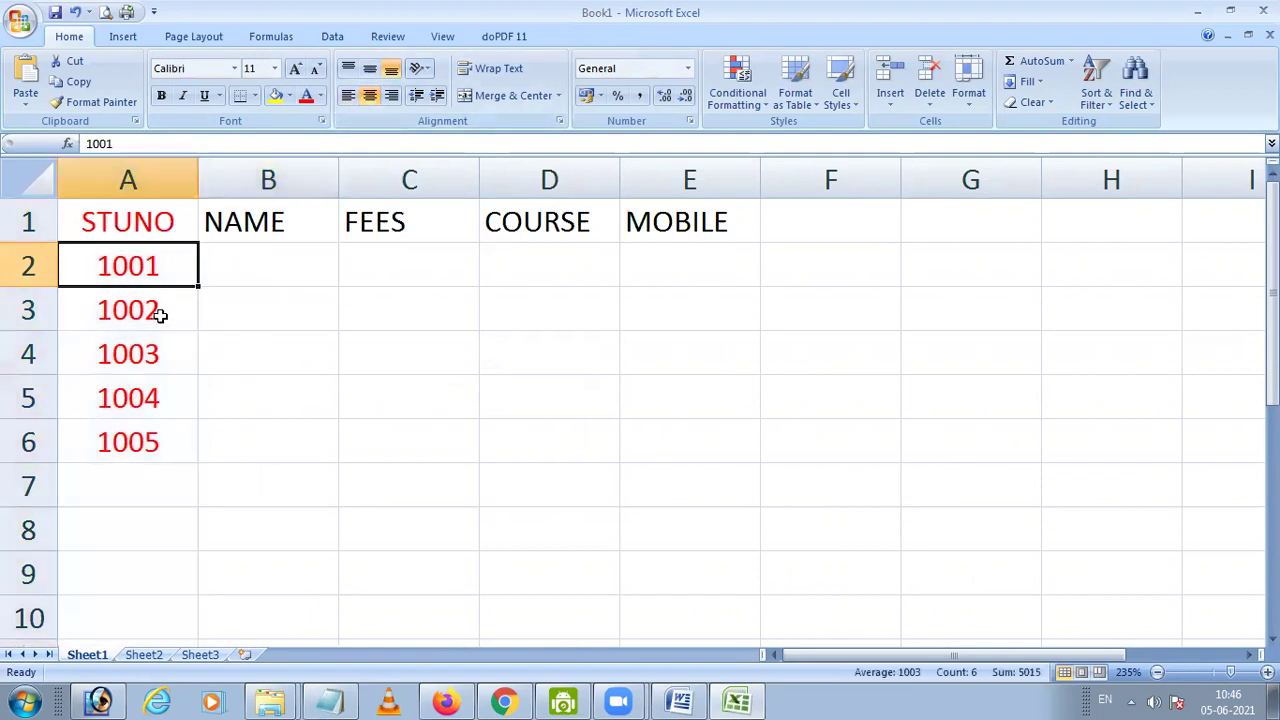
# Step: Enter five students' first names in cells B2 to B6 and color the NAME header and names red
pyautogui.click(272, 267)
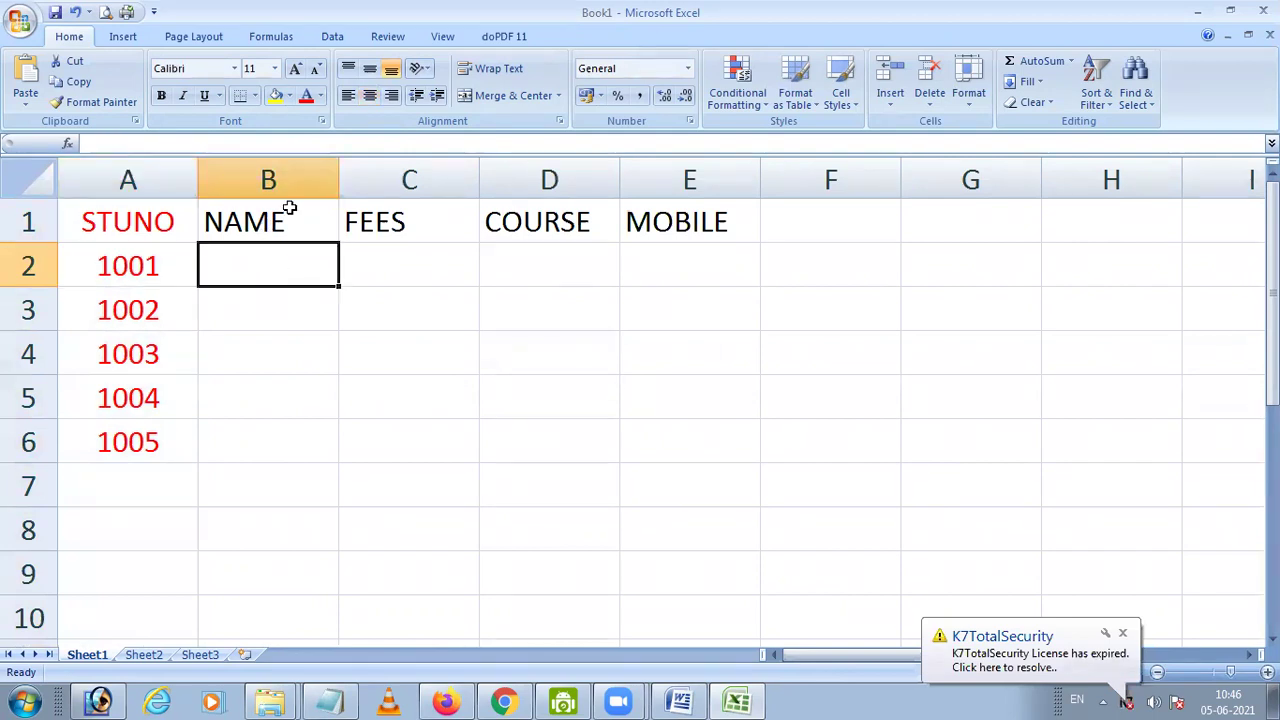
pyautogui.write('RAJU')
pyautogui.press('Return')
pyautogui.write('RAVI')
pyautogui.press('Return')
pyautogui.write('SUR')
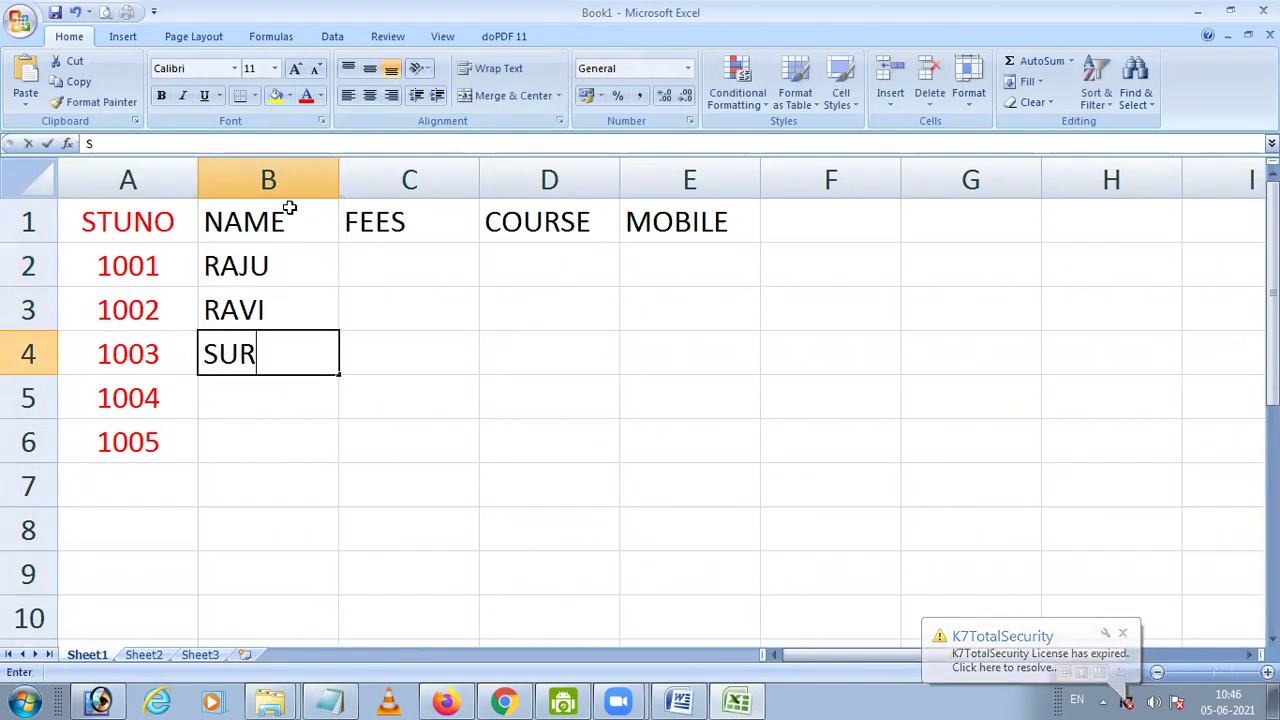
pyautogui.write('ESH')
pyautogui.press('Return')
pyautogui.write('SRIN')
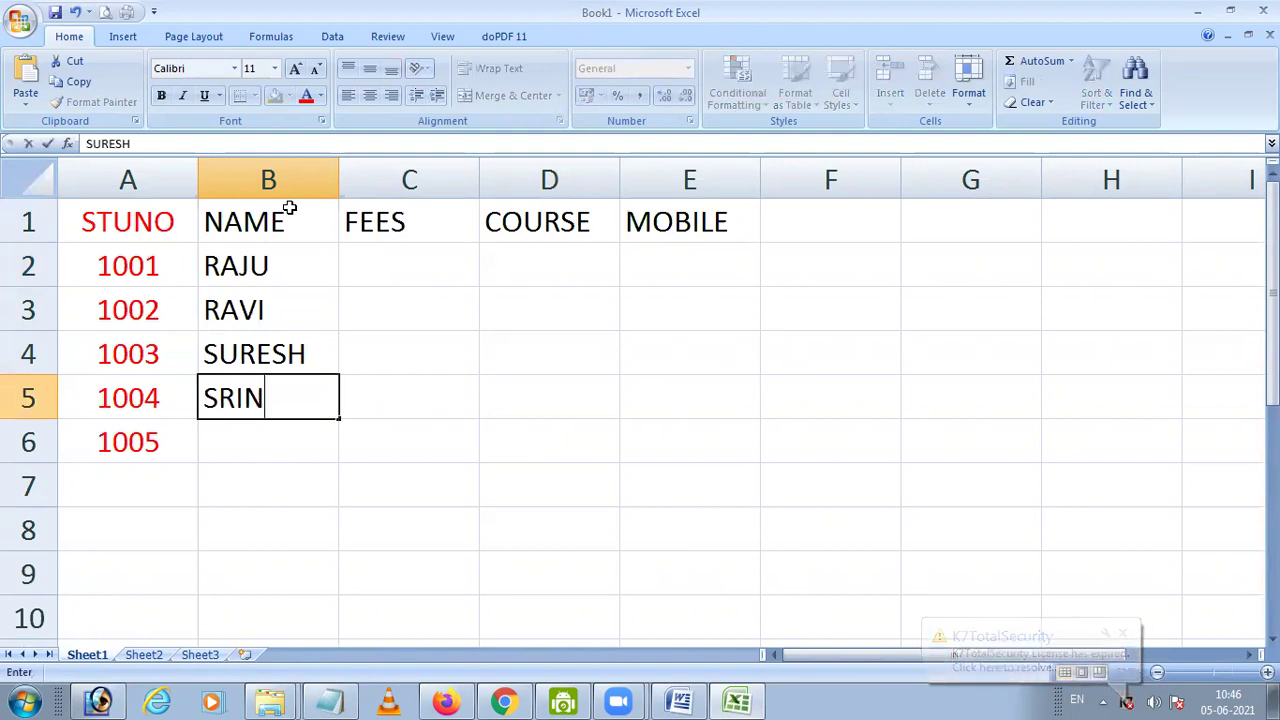
pyautogui.write('U')
pyautogui.press('Return')
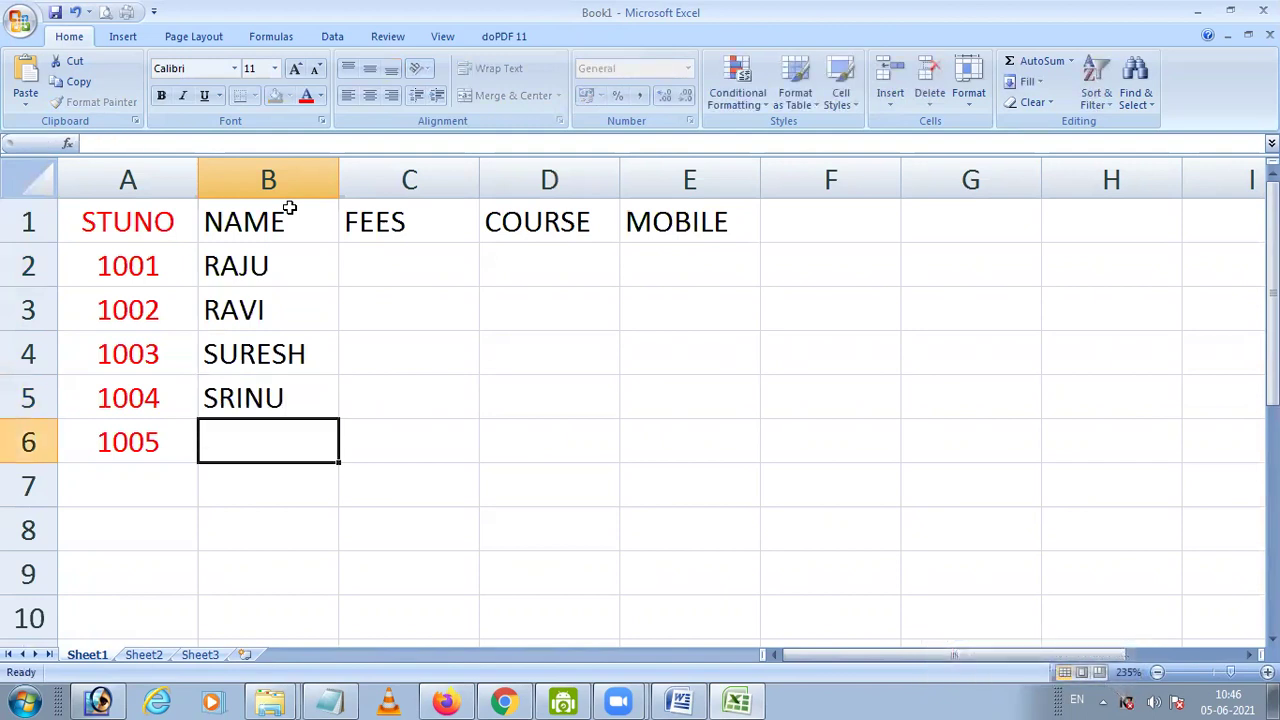
pyautogui.write('ASHOK')
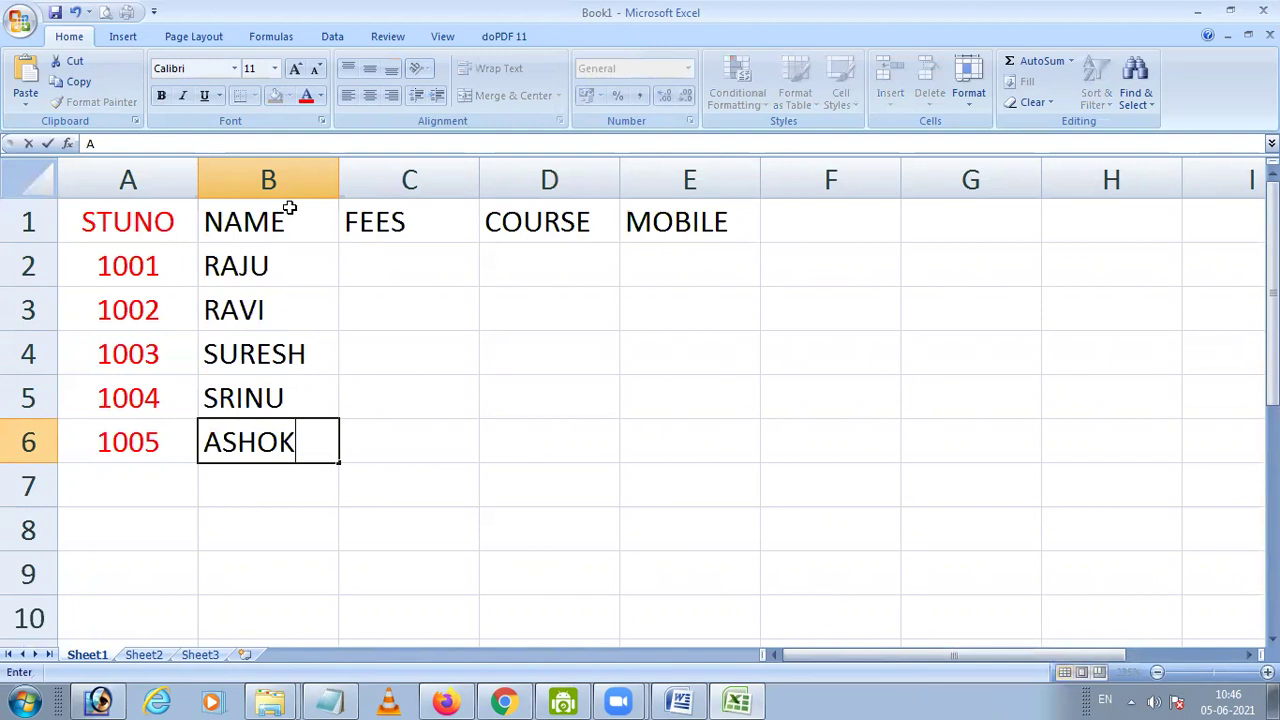
pyautogui.press('Return')
pyautogui.moveTo(251, 212); pyautogui.dragTo(268, 436)
pyautogui.click(306, 95)
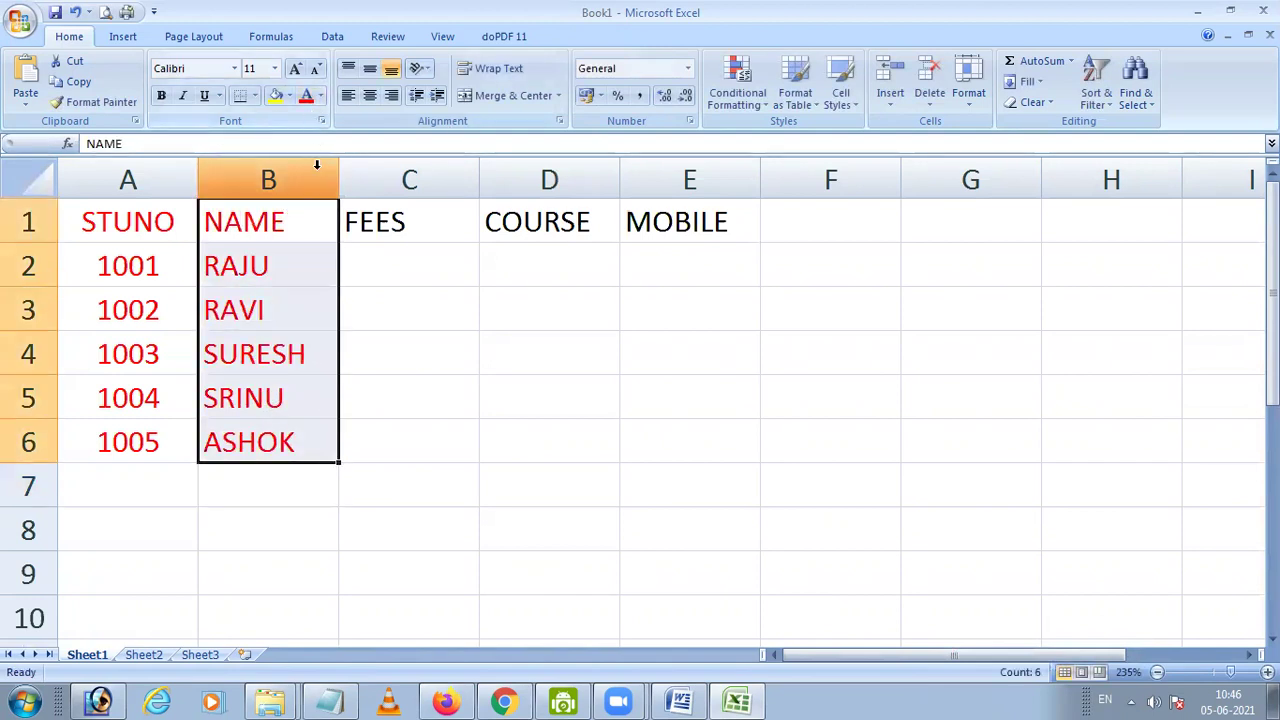
# Step: Insert an empty row above the header row
pyautogui.click(183, 222)
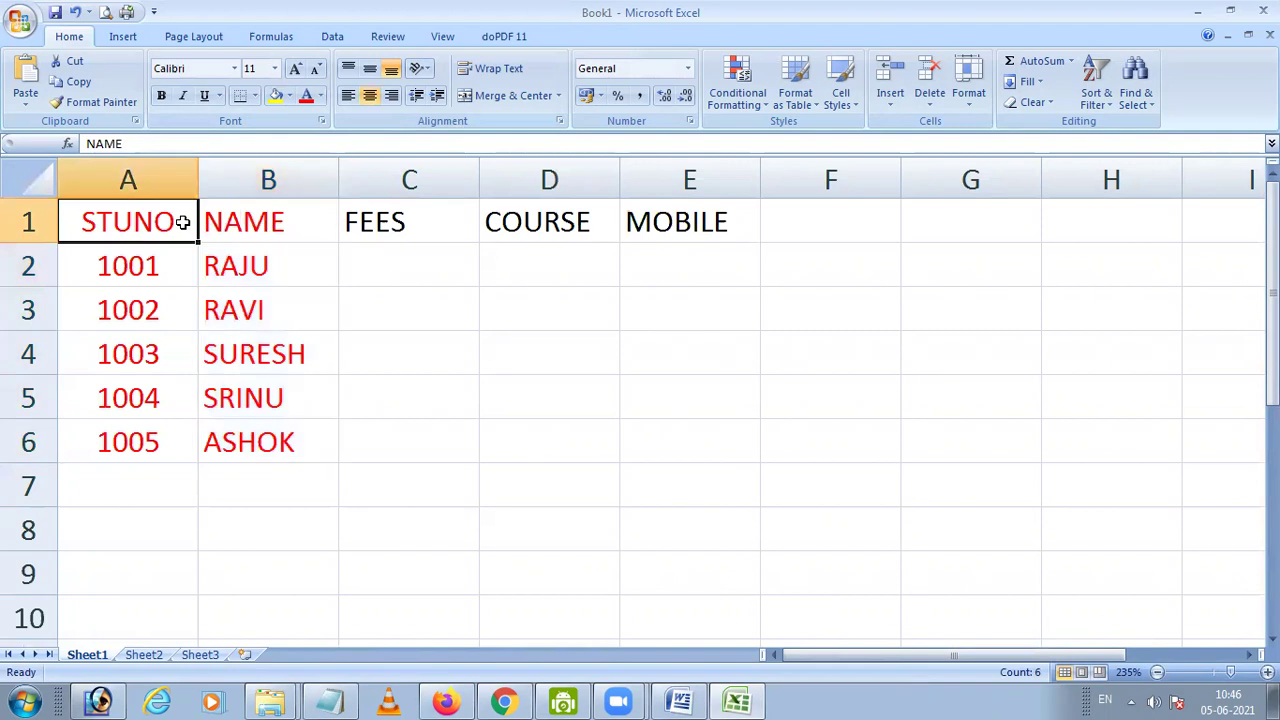
pyautogui.hotkey('alt', 'i')
pyautogui.write('r')
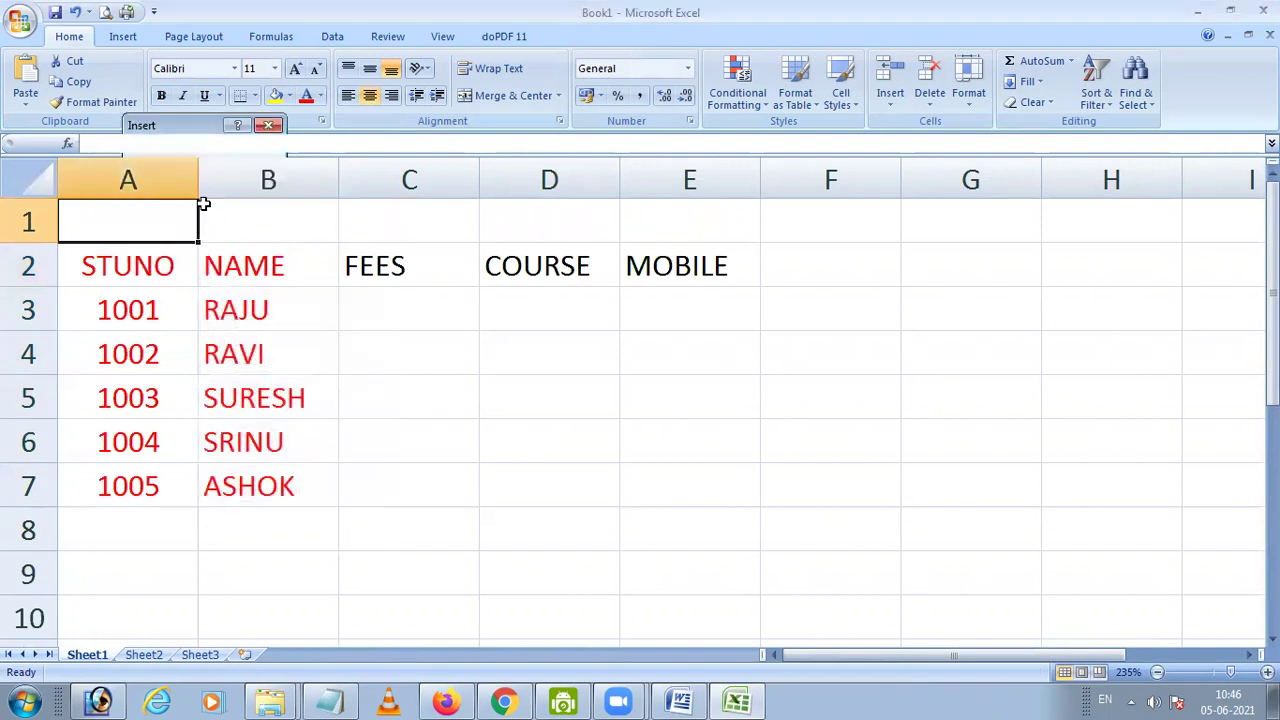
# Step: Label columns A to E in the empty top row as FIELD1, FIELD2, FIELD3, FIELD4 and FIELD
pyautogui.write('FIELD1')
pyautogui.press('Tab')
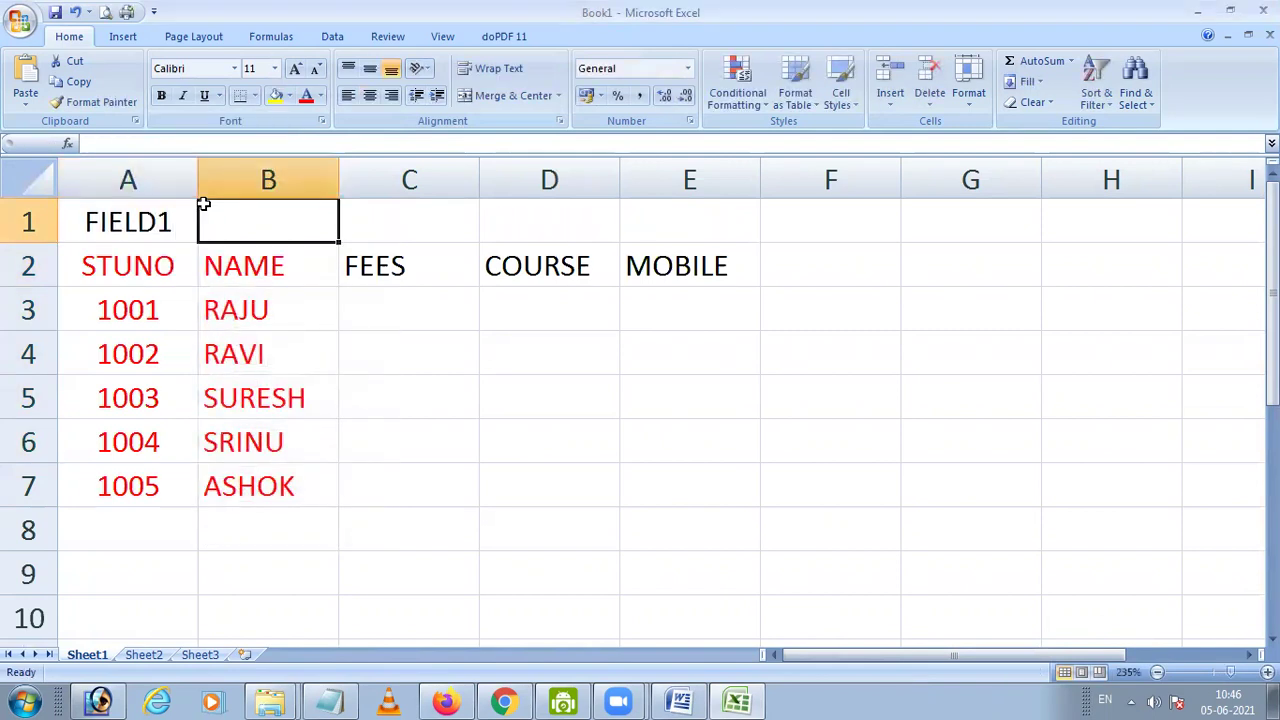
pyautogui.write('FIELD2')
pyautogui.press('Tab')
pyautogui.write('FIELD3')
pyautogui.press('Tab')
pyautogui.write('FIELD4')
pyautogui.press('Tab')
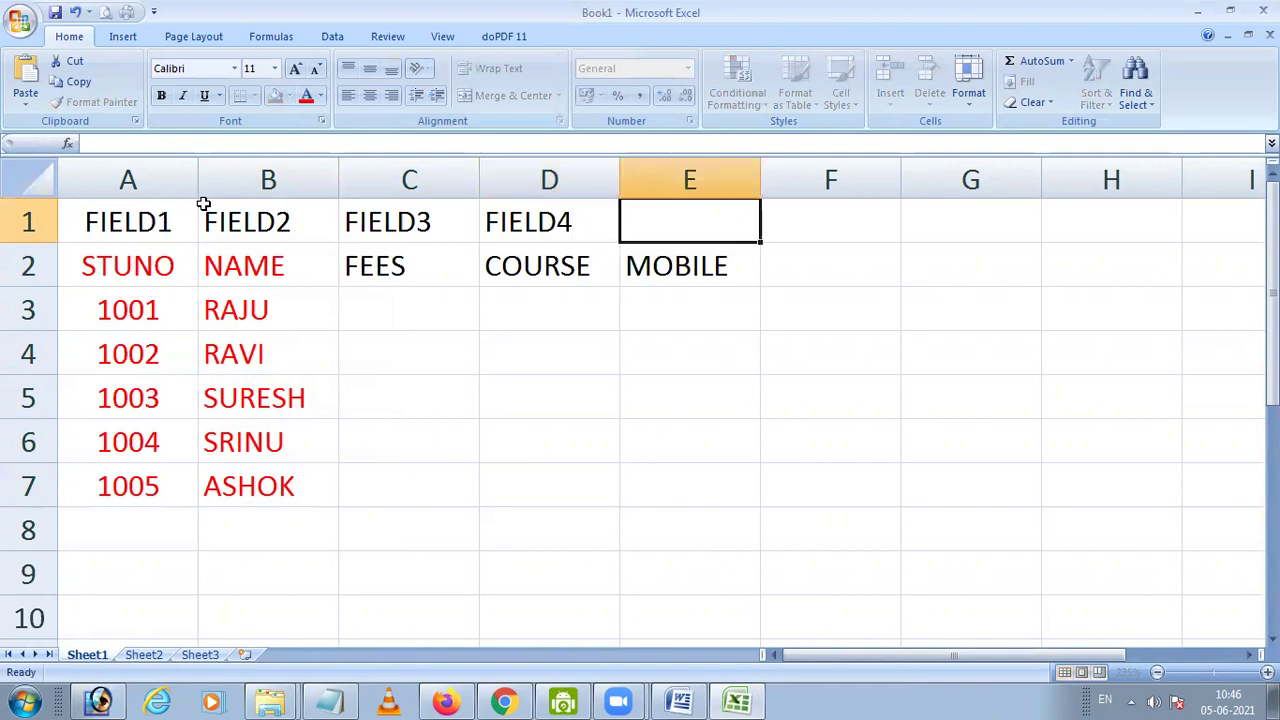
pyautogui.write('FIELD')
pyautogui.press('Return')
pyautogui.press('Up')
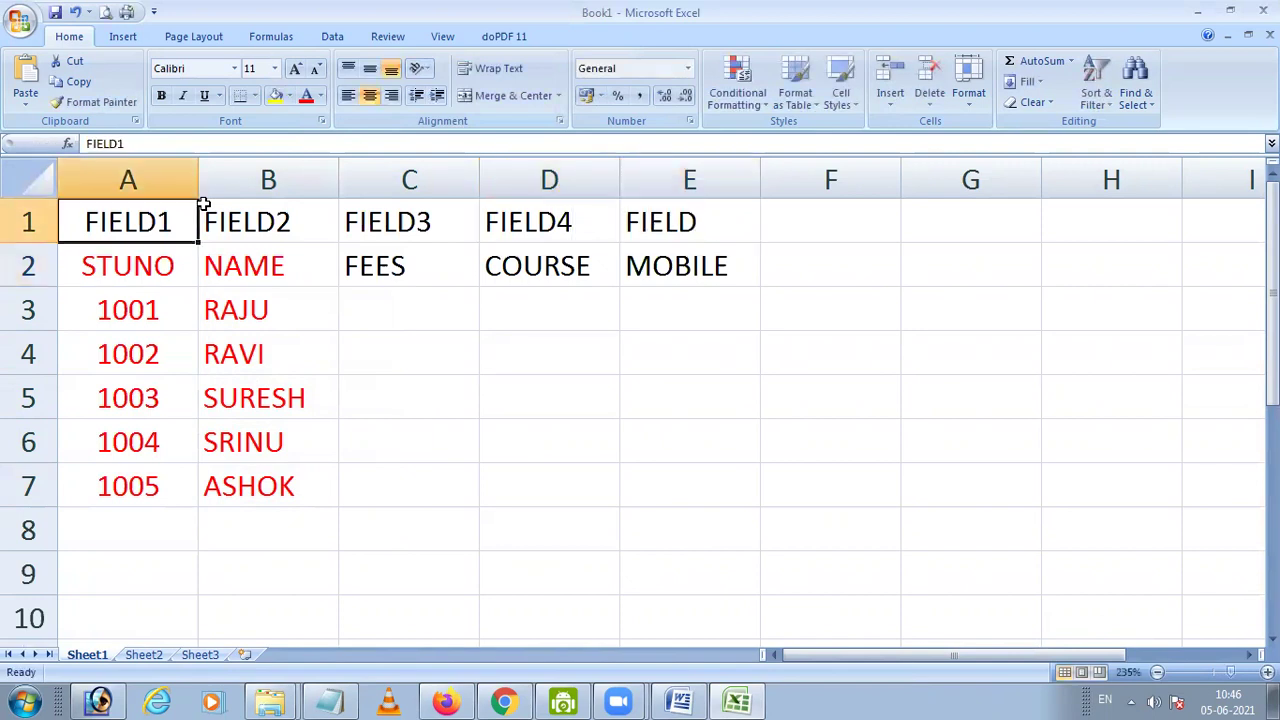
# Step: Correct the label above the MOBILE header in E1 to FIELD5
pyautogui.press('Right')
pyautogui.press('Right')
pyautogui.press('Right')
pyautogui.press('Right')
pyautogui.press('F2')
pyautogui.write('5')
pyautogui.press('Return')
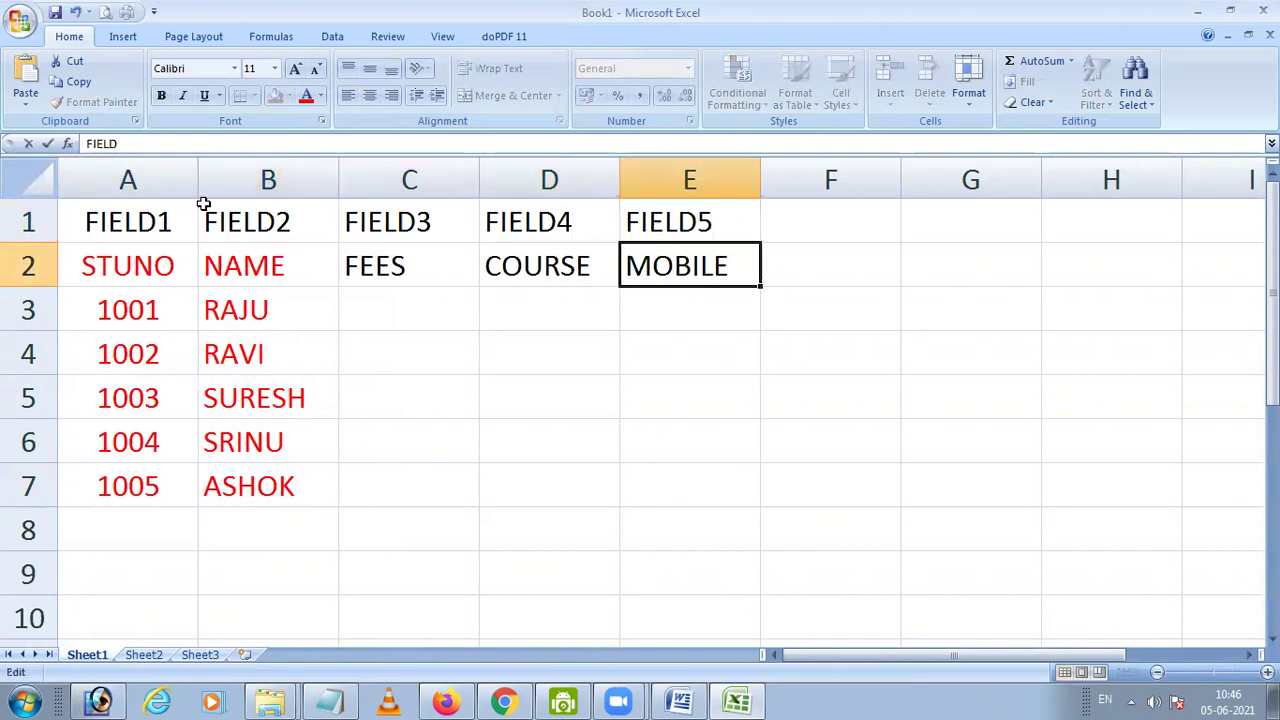
# Step: Enter the fees 1000, 2000, 3000, 4000 and 5000 for the five students in cells C3 to C7
pyautogui.press('Up')
pyautogui.press('Left')
pyautogui.press('Left')
pyautogui.press('Left')
pyautogui.press('Down')
pyautogui.press('Down')
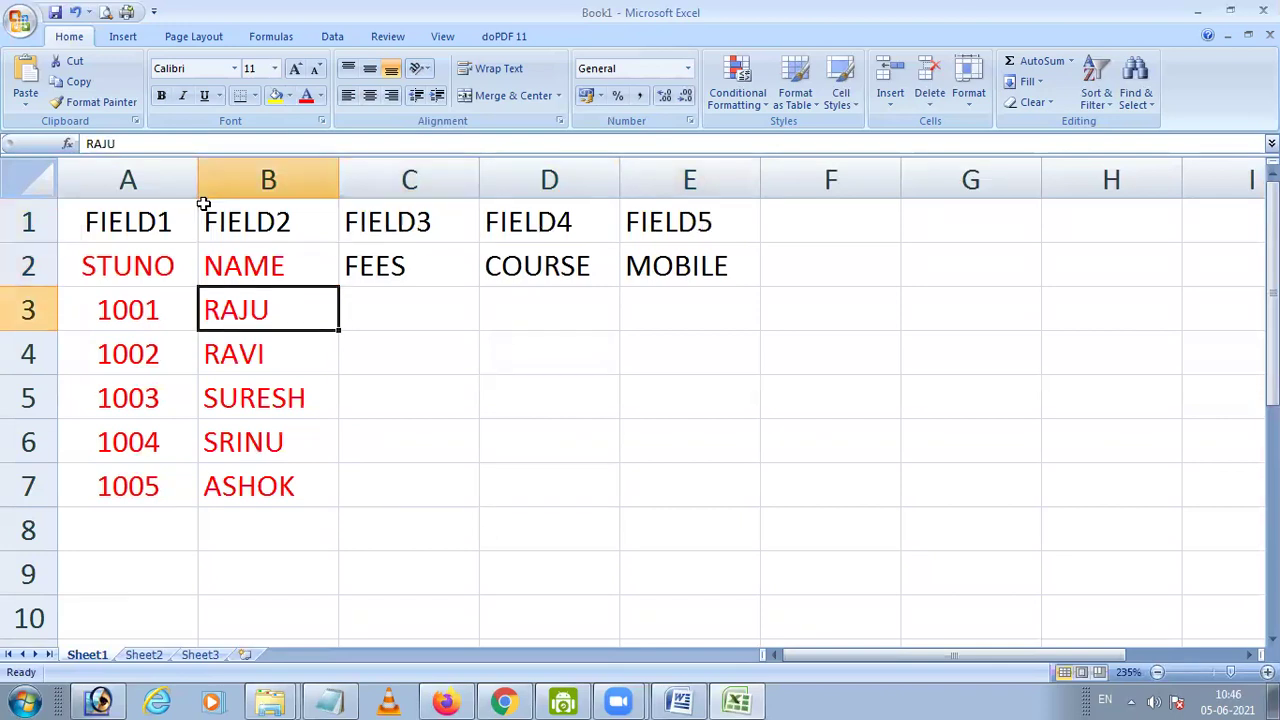
pyautogui.press('Right')
pyautogui.write('1000')
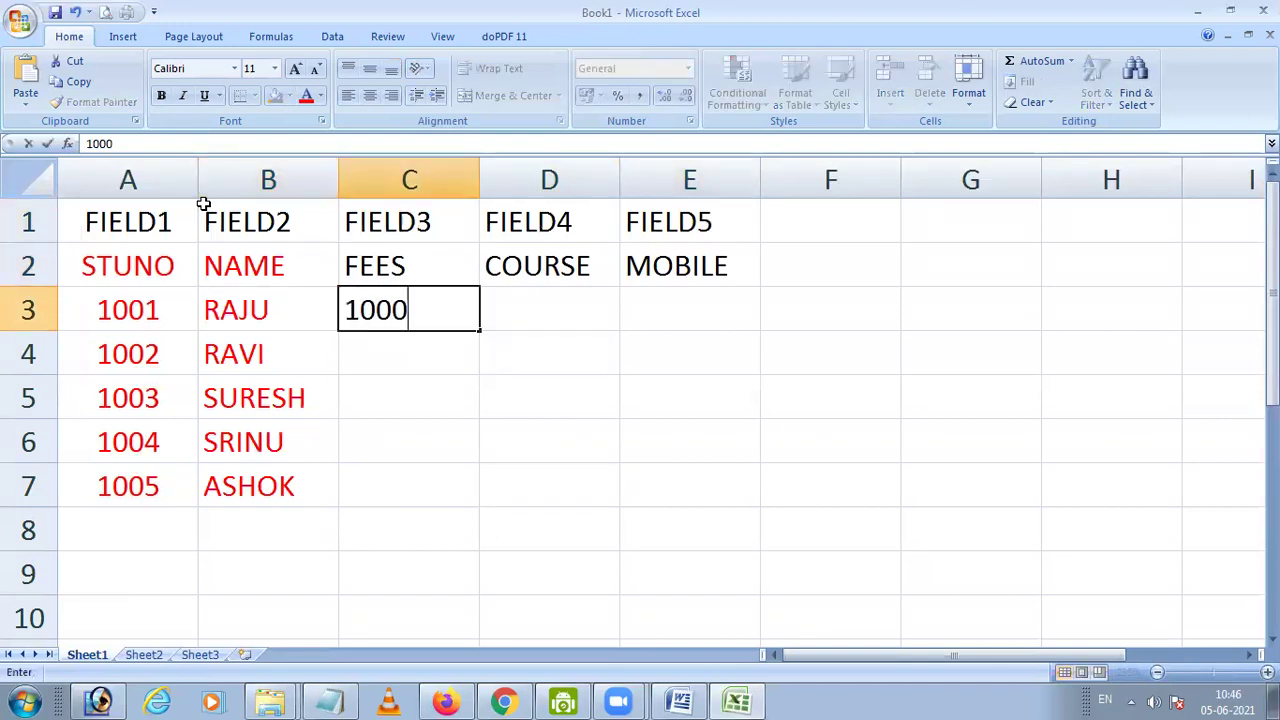
pyautogui.press('Return')
pyautogui.write('2000')
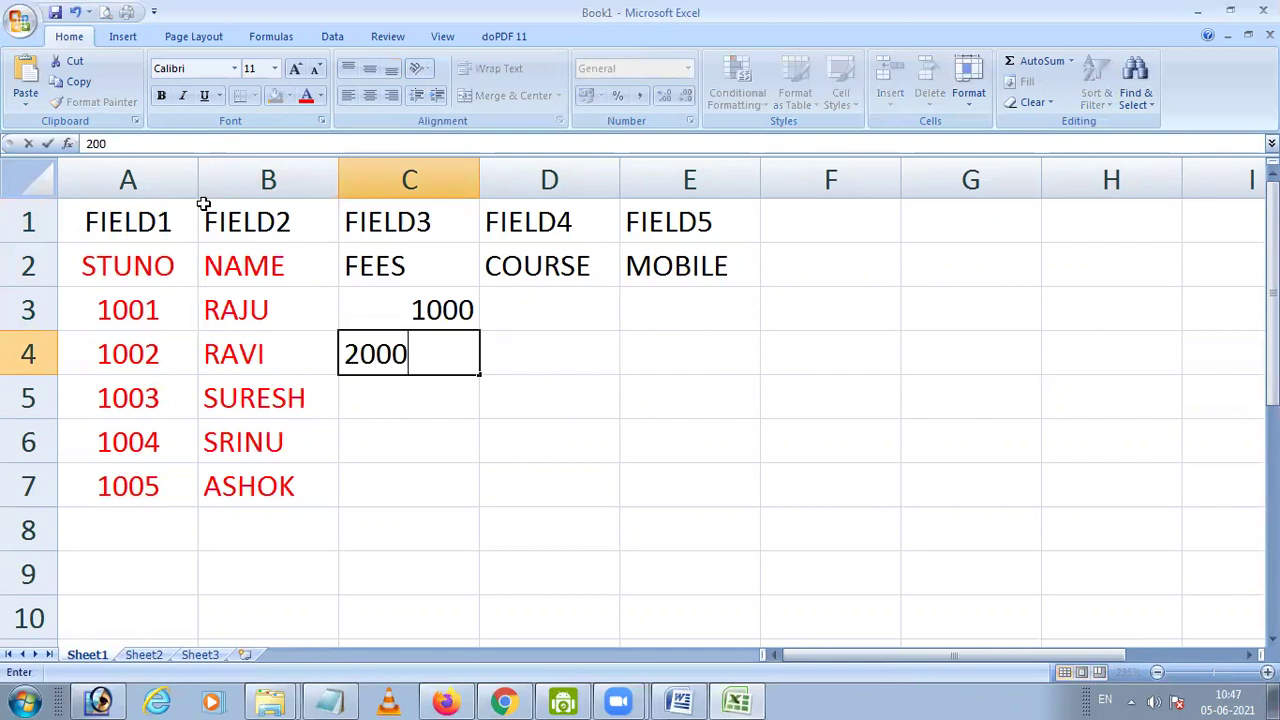
pyautogui.press('Return')
pyautogui.write('3000')
pyautogui.press('Return')
pyautogui.write('4000')
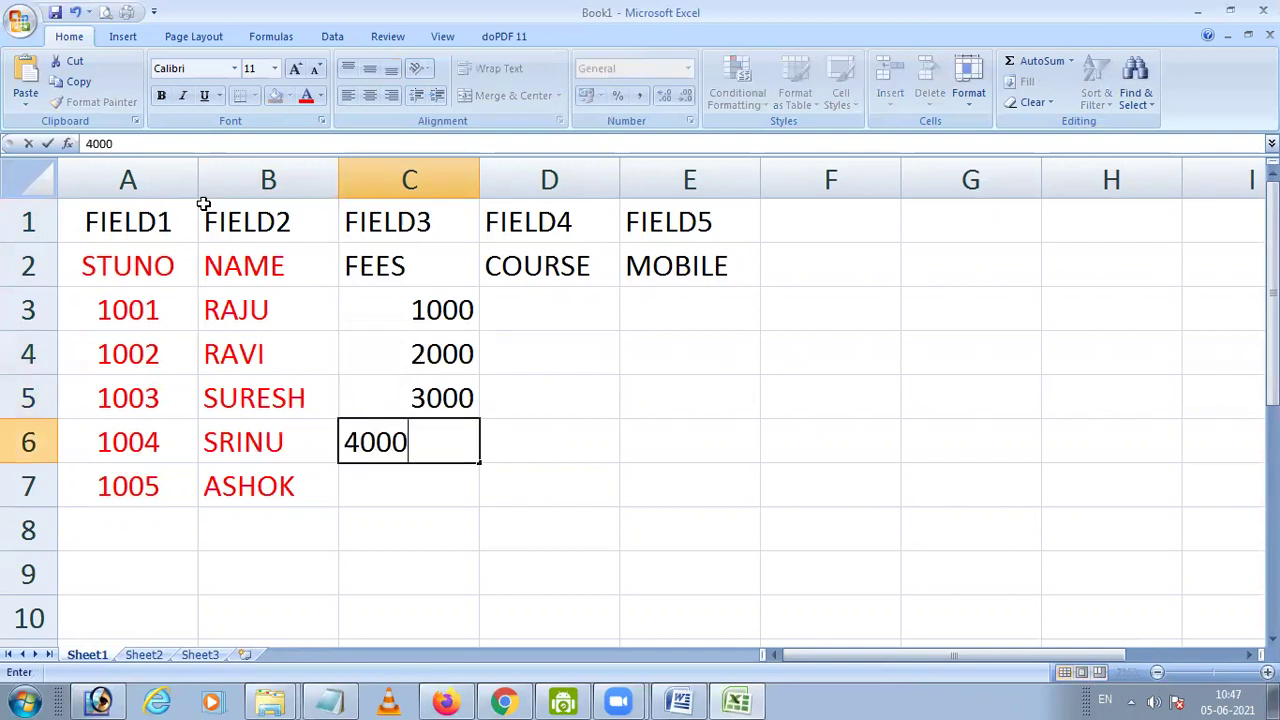
pyautogui.press('Return')
pyautogui.write('5000')
pyautogui.press('Return')
# Step: Enter the courses BSC, BCOM, BSC, BA and BCOM in cells D3 to D7
pyautogui.press('Up')
pyautogui.press('Up')
pyautogui.press('Up')
pyautogui.press('Up')
pyautogui.press('Up')
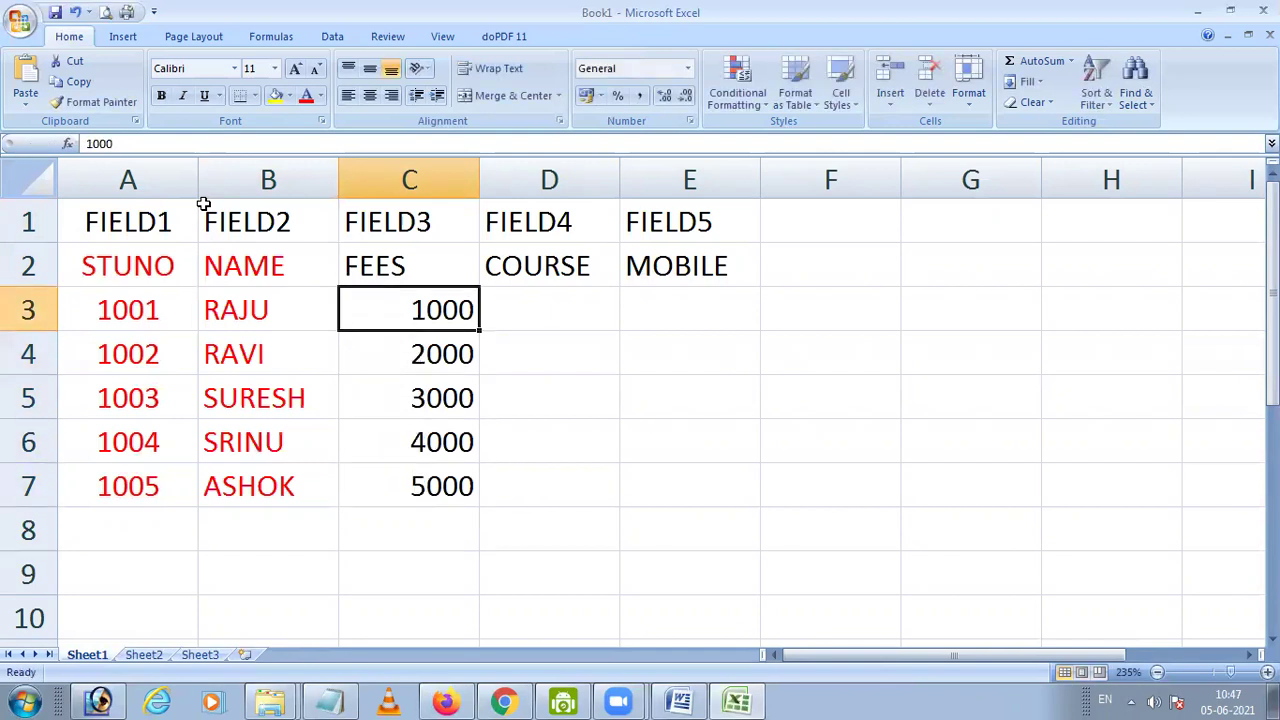
pyautogui.press('Right')
pyautogui.write('BSC')
pyautogui.press('Return')
pyautogui.write('BCOM')
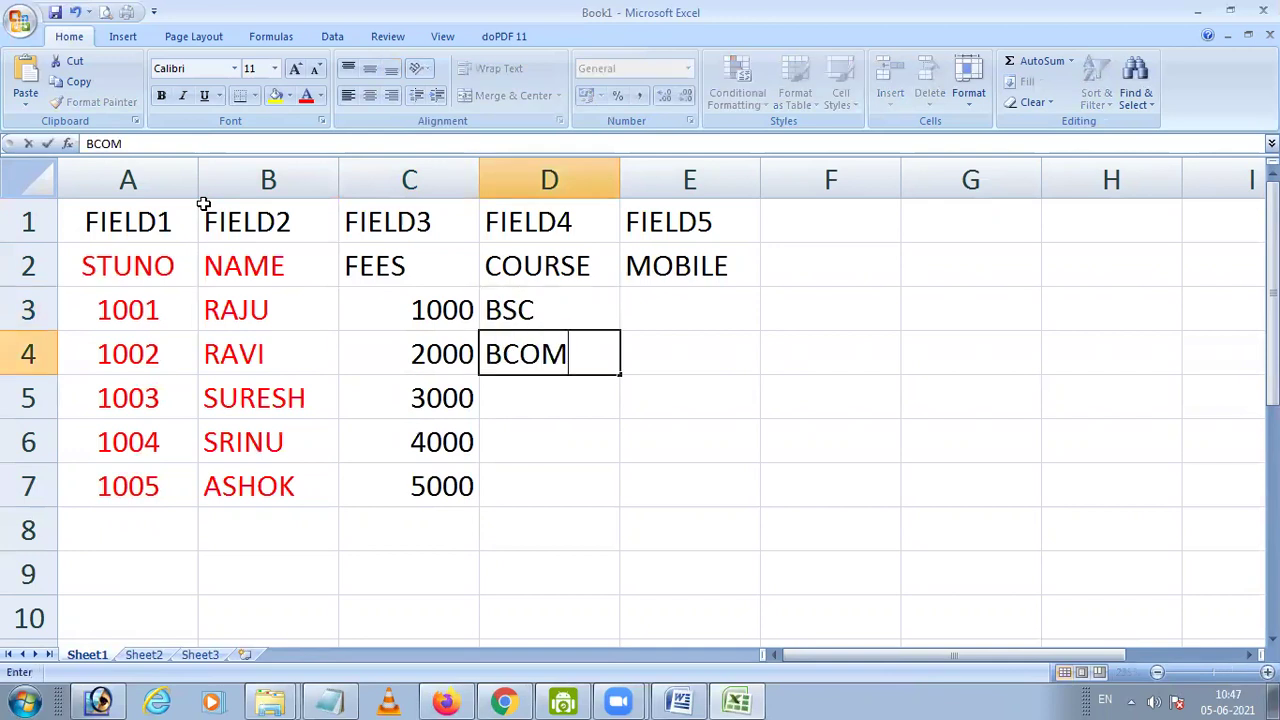
pyautogui.press('Return')
pyautogui.write('BSC')
pyautogui.press('Return')
pyautogui.write('BA')
pyautogui.press('Return')
pyautogui.write('BC')
pyautogui.press('Return')
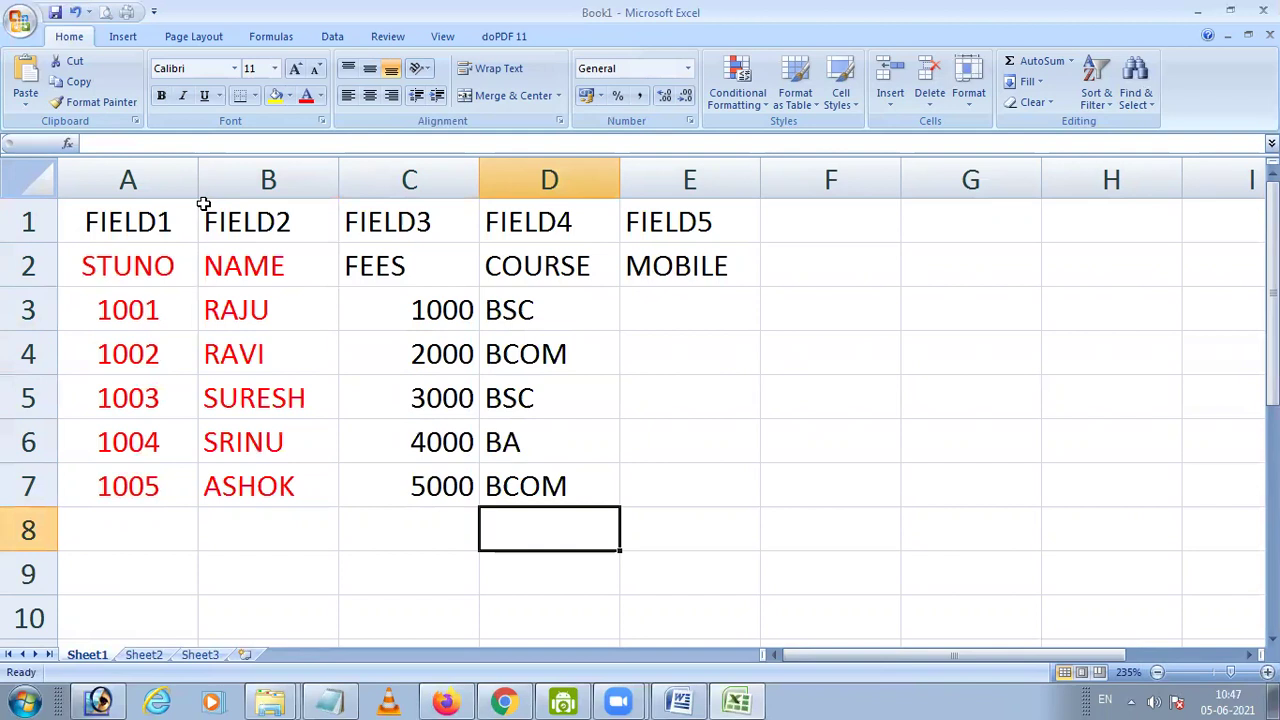
# Step: Color the text of the fees and course columns C and D blue
pyautogui.click(428, 182)
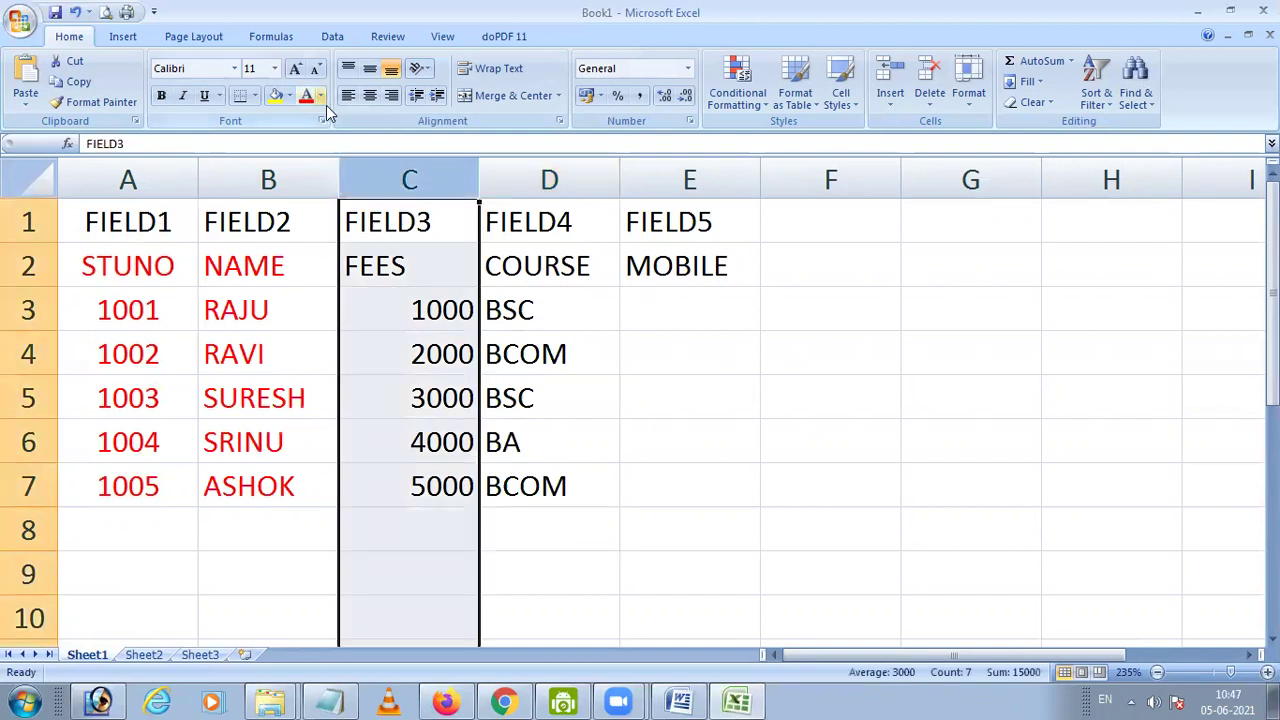
pyautogui.click(320, 95)
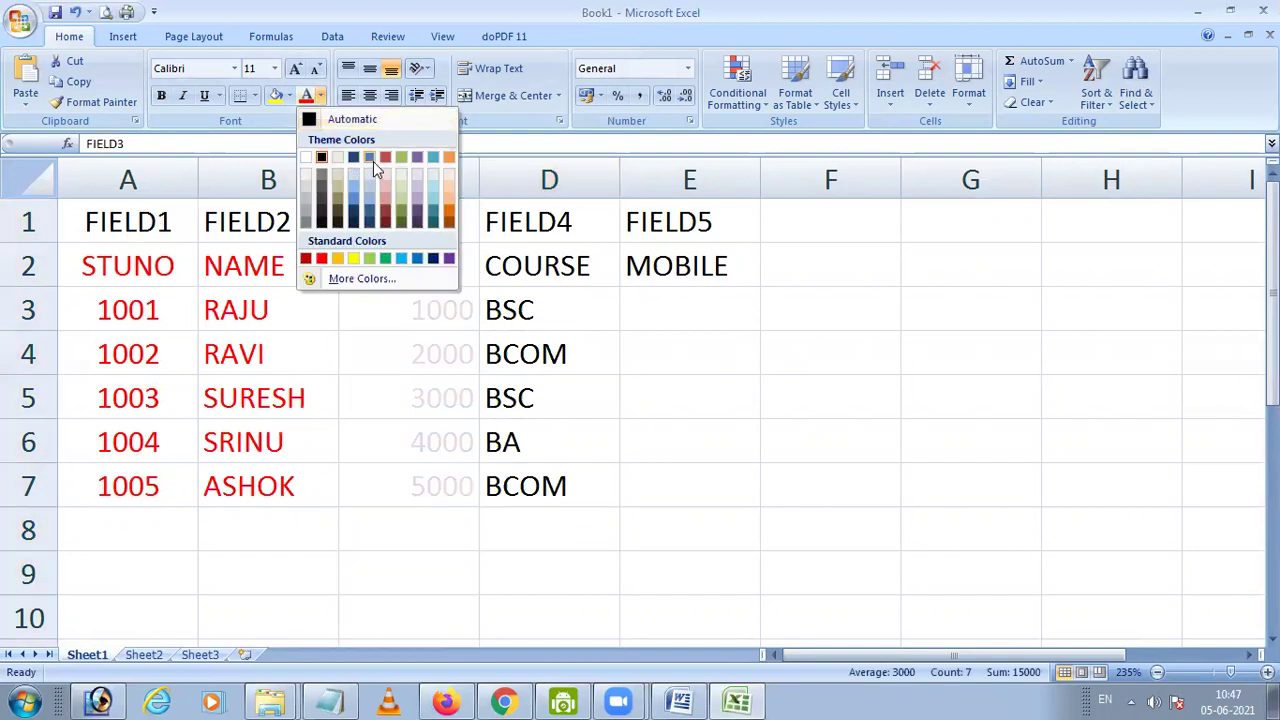
pyautogui.click(372, 160)
pyautogui.click(546, 178)
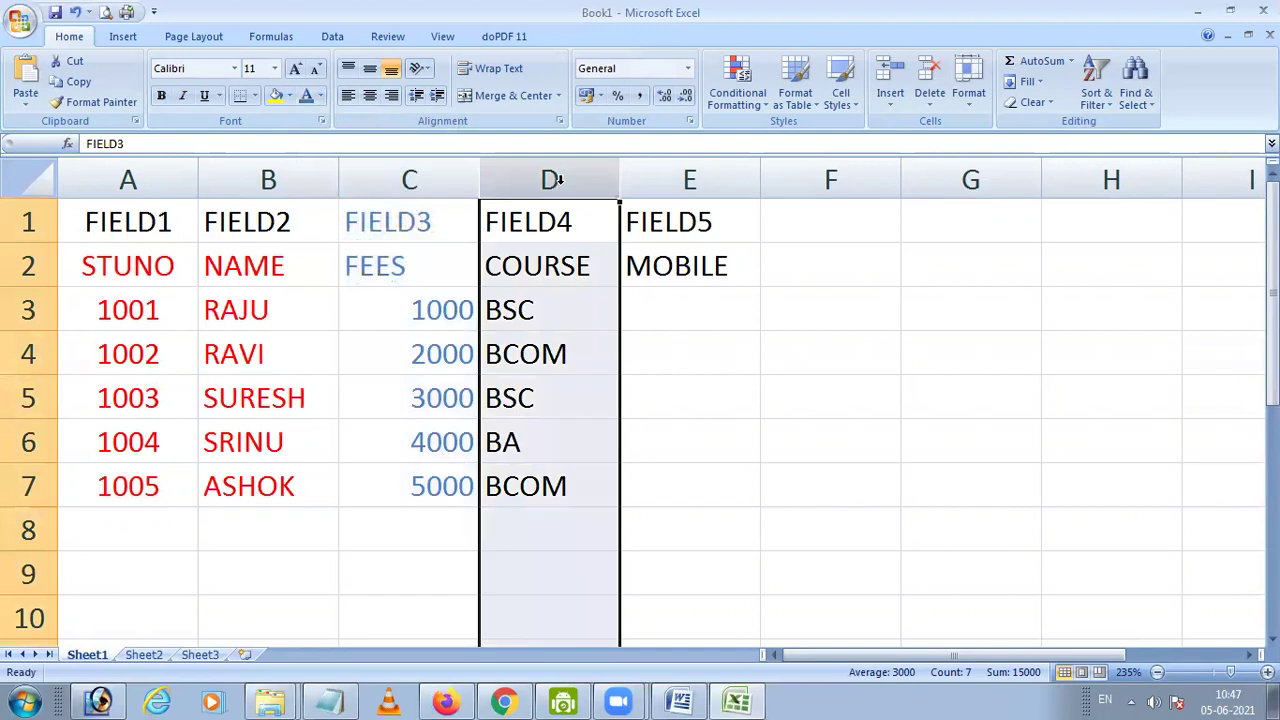
pyautogui.click(308, 95)
pyautogui.click(320, 95)
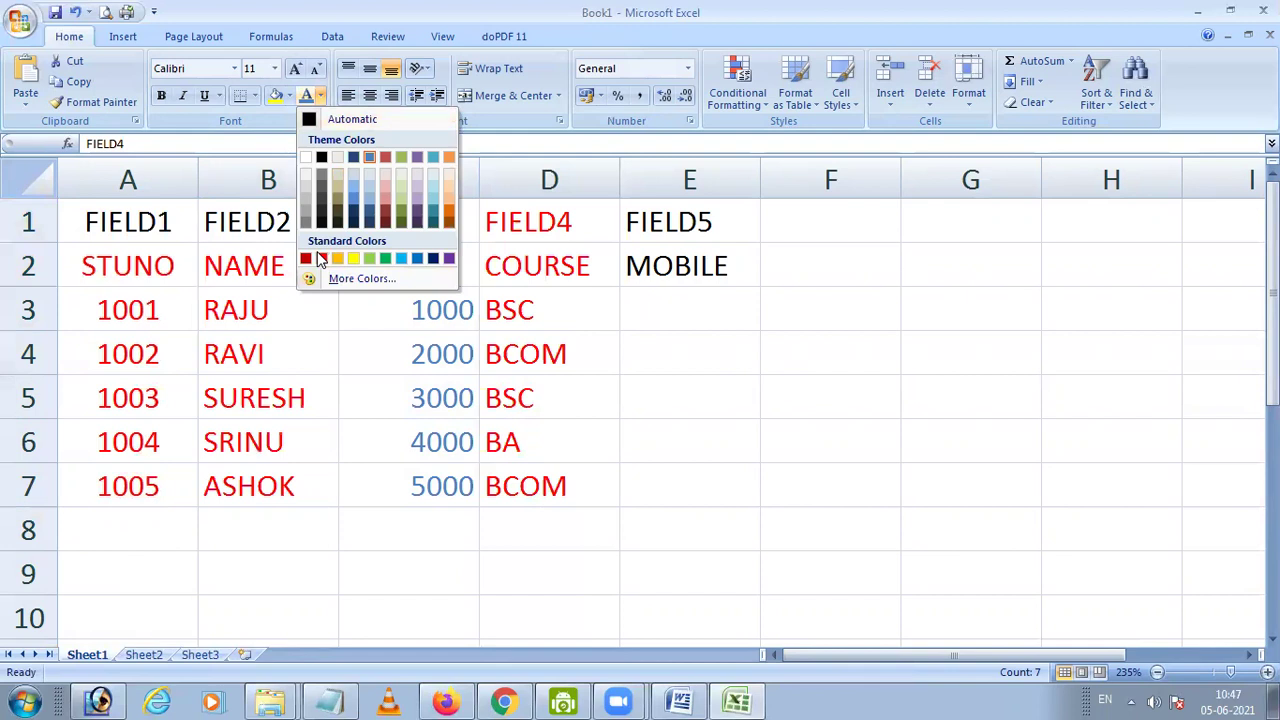
pyautogui.click(680, 300)
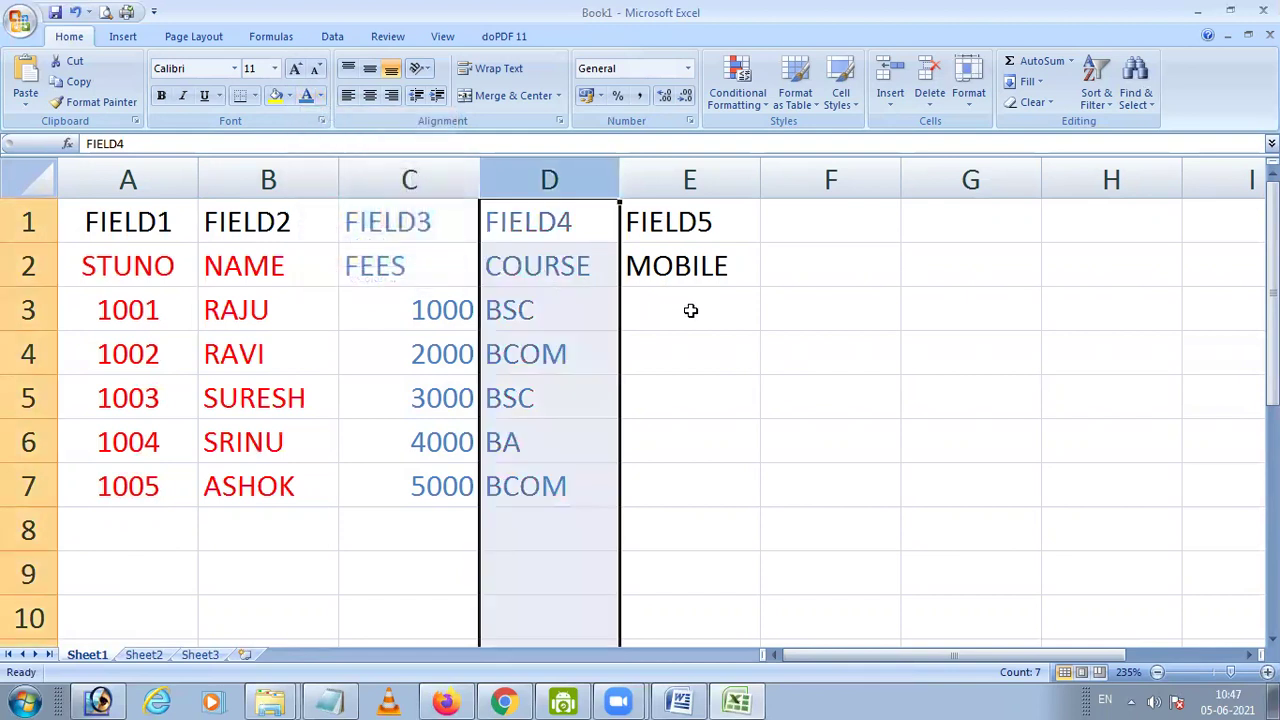
# Step: Enter a short placeholder mobile number for each of the five students in cells E3 to E7
pyautogui.click(730, 292)
pyautogui.write('999')
pyautogui.press('Return')
pyautogui.write('9999')
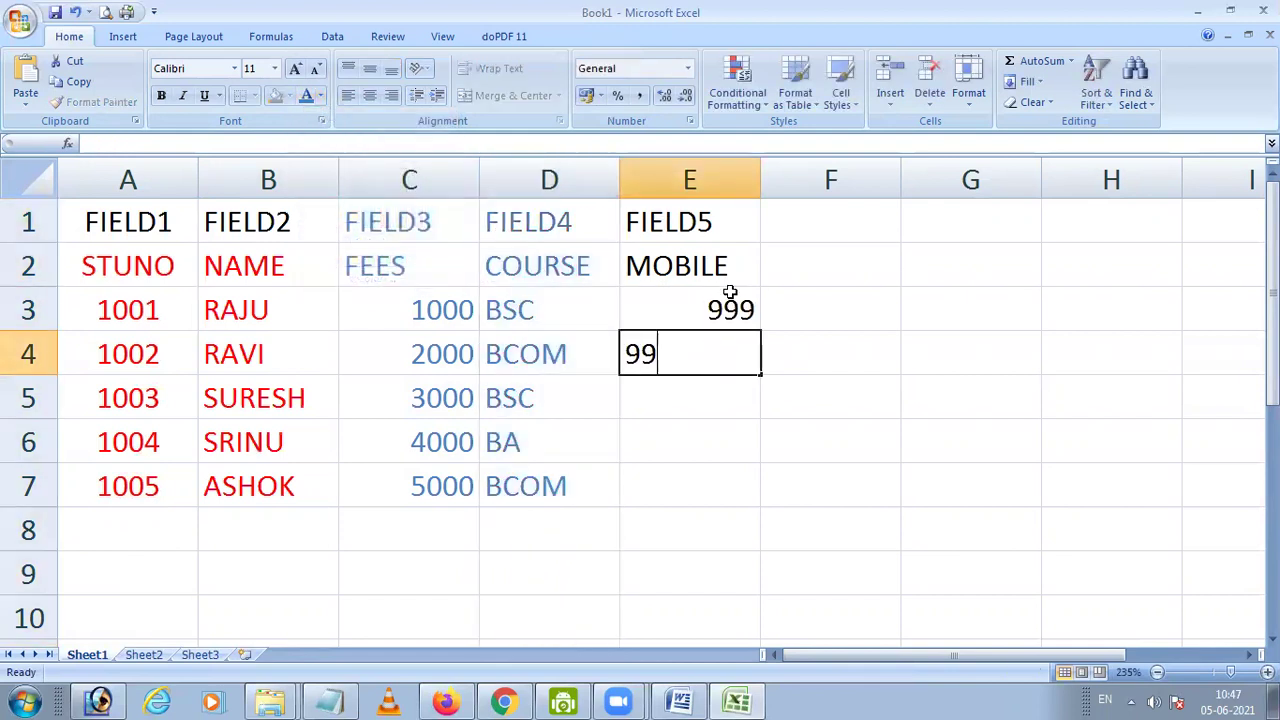
pyautogui.press('Return')
pyautogui.write('888')
pyautogui.press('Return')
pyautogui.write('777')
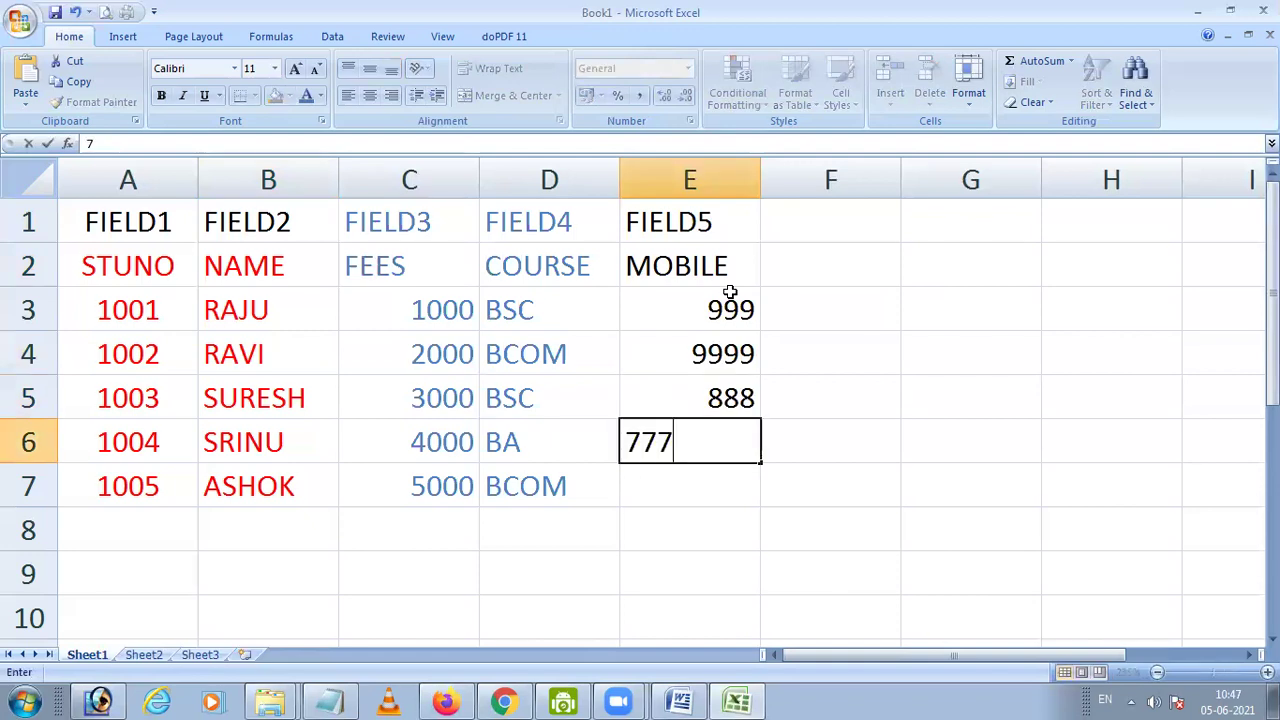
pyautogui.press('Return')
pyautogui.write('222')
pyautogui.press('Return')
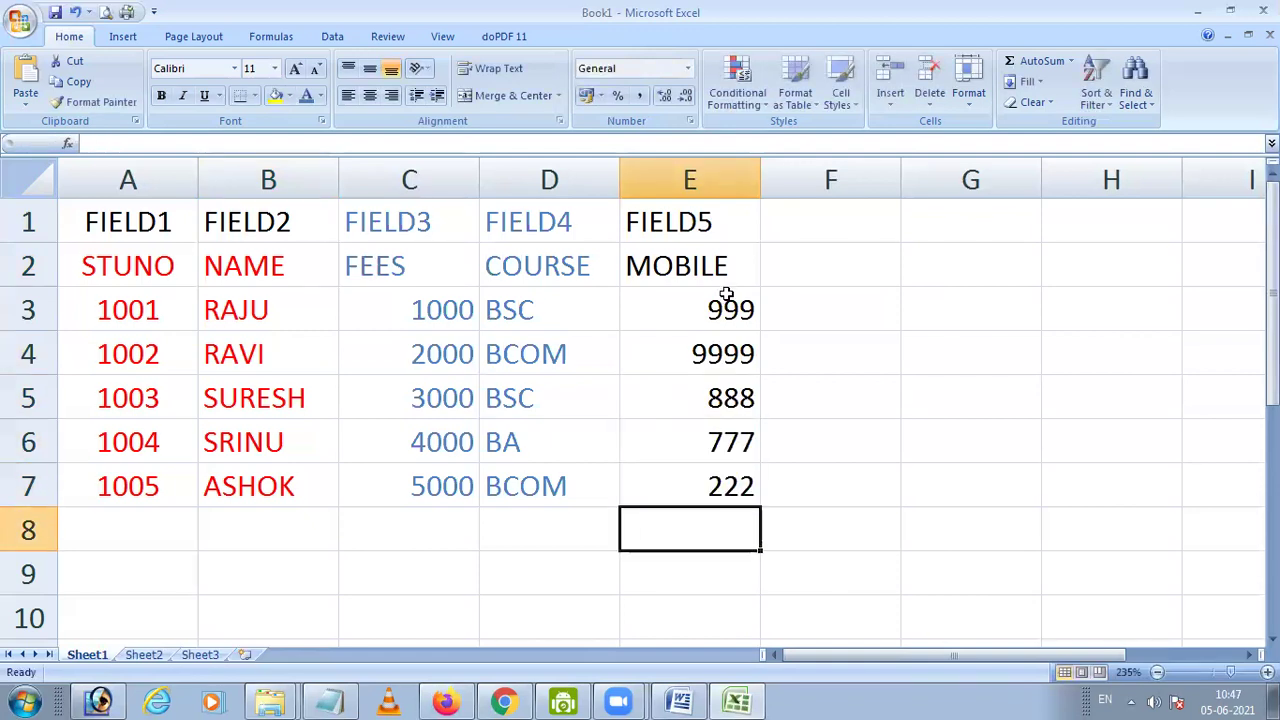
# Step: Color the text of the mobile column, cells E1 to E7, purple
pyautogui.moveTo(709, 204); pyautogui.dragTo(706, 486)
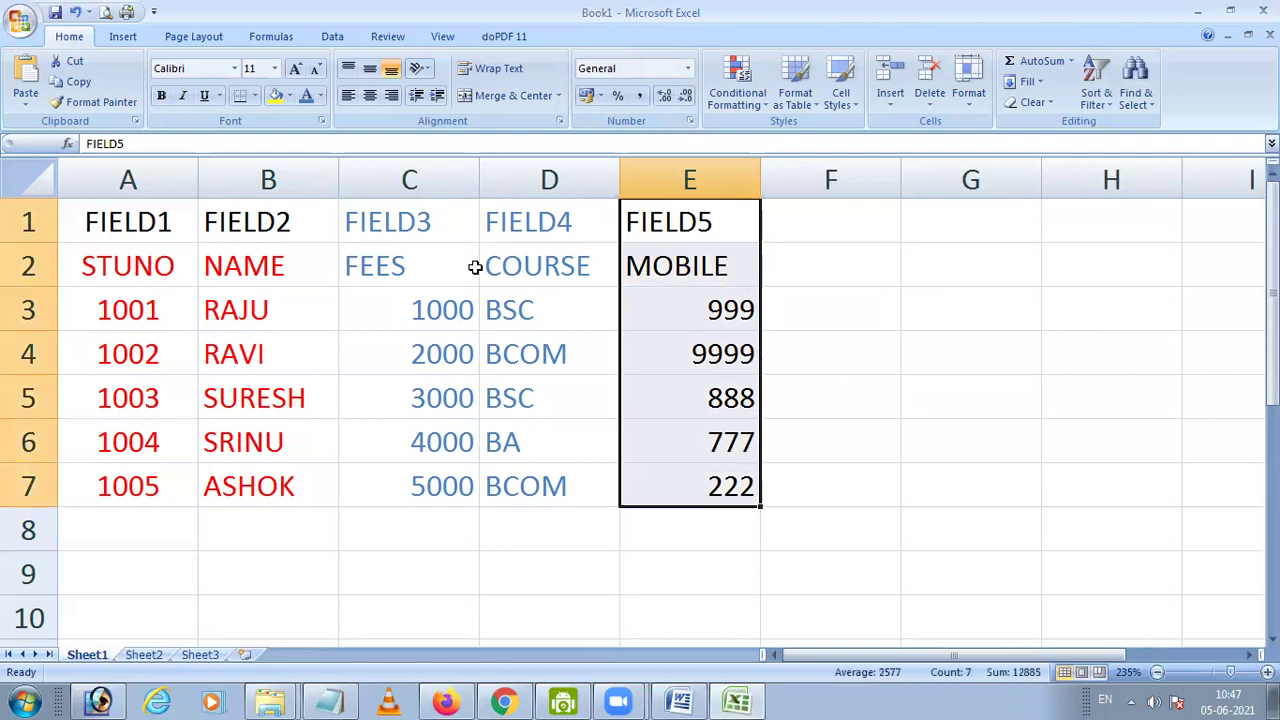
pyautogui.click(321, 96)
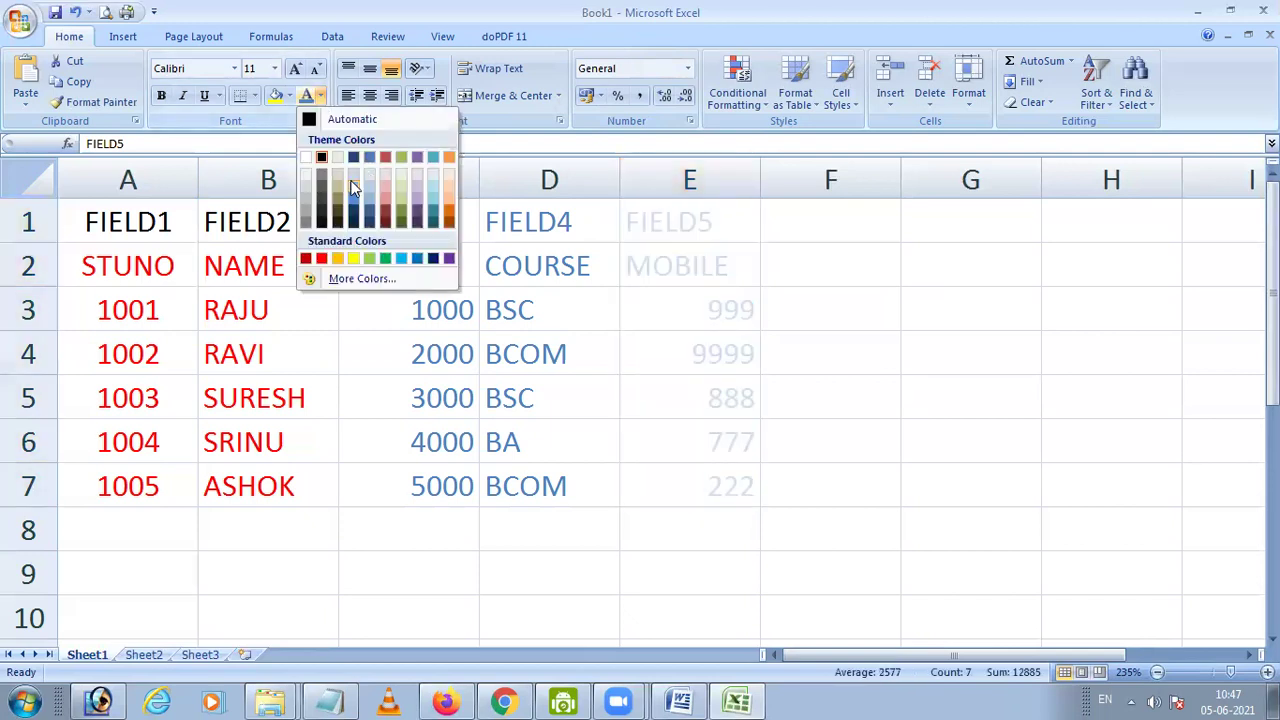
pyautogui.click(419, 158)
pyautogui.click(380, 316)
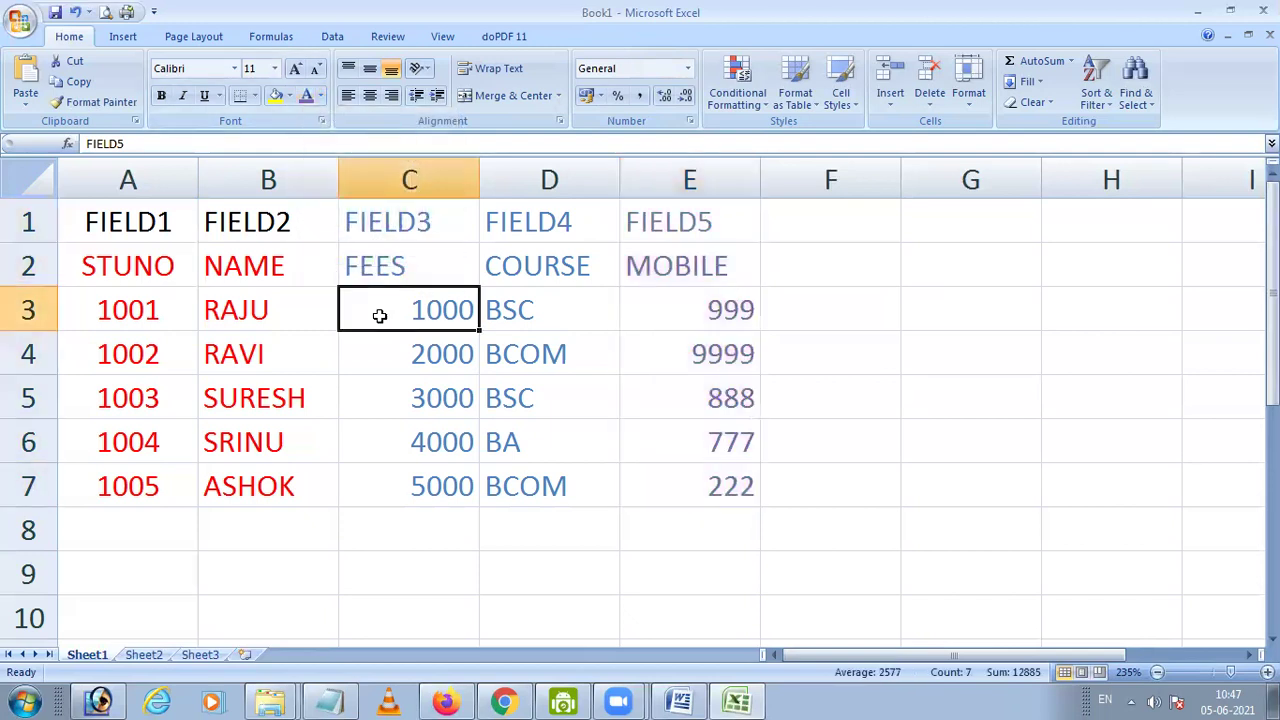
# Step: Make the first student's row, cells A3 to E3, bold
pyautogui.click(163, 228)
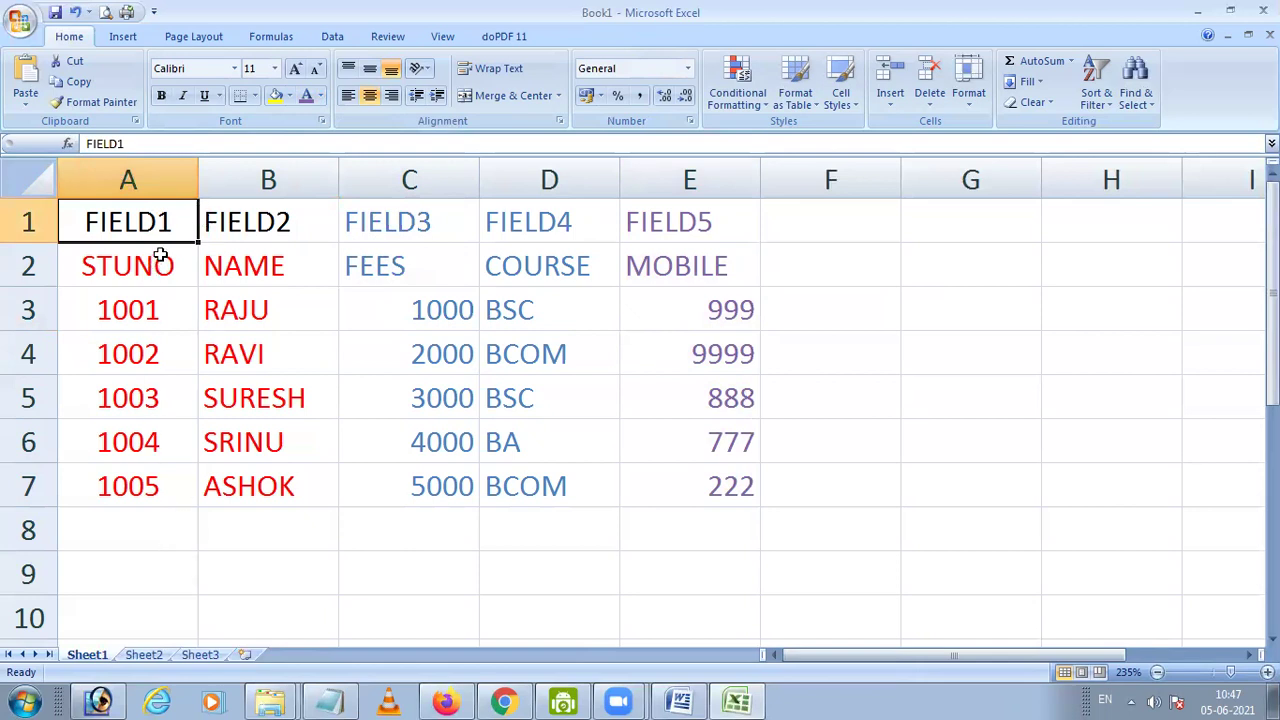
pyautogui.moveTo(96, 308); pyautogui.dragTo(730, 306)
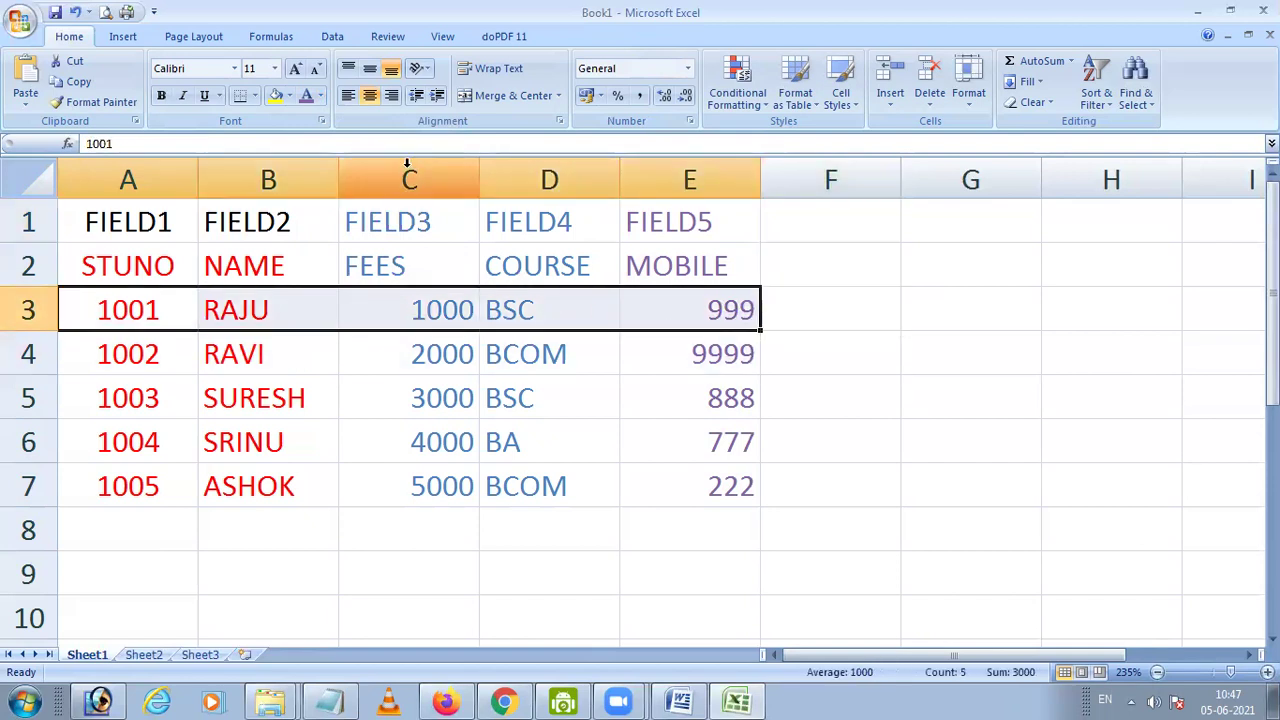
pyautogui.click(160, 95)
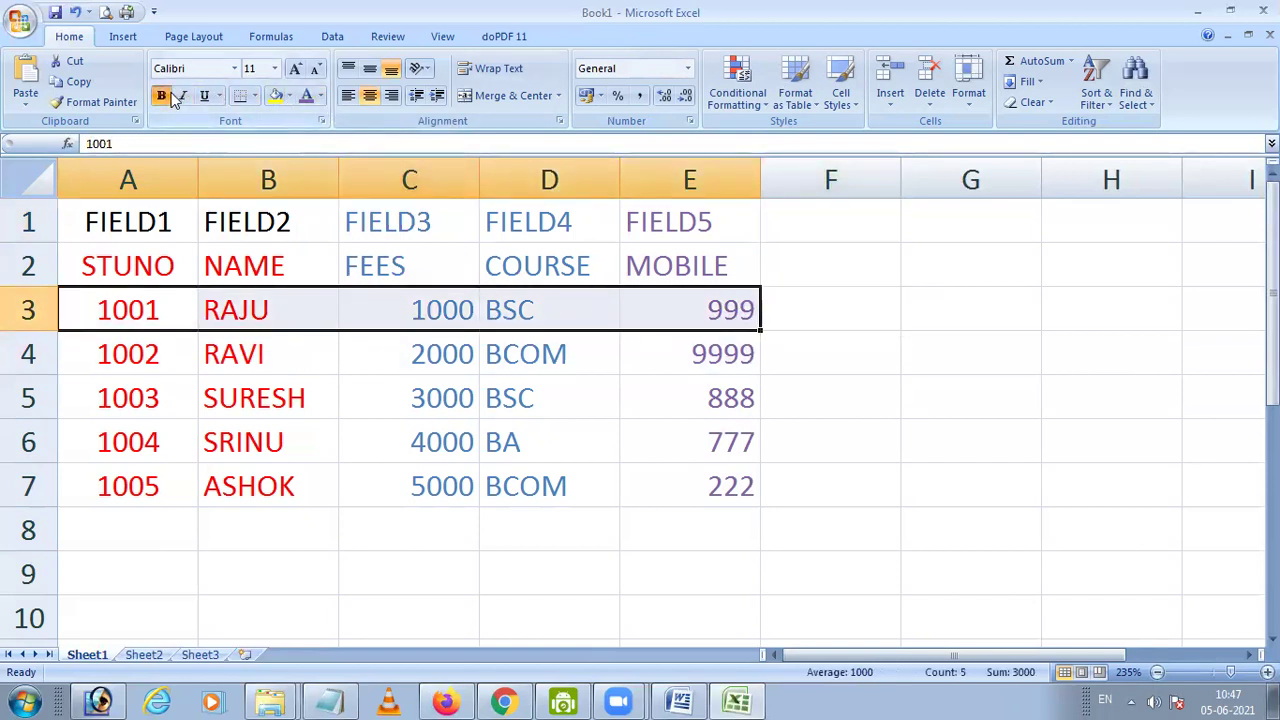
# Step: Label the first student's row by entering <-Record1 in cell F3
pyautogui.click(831, 323)
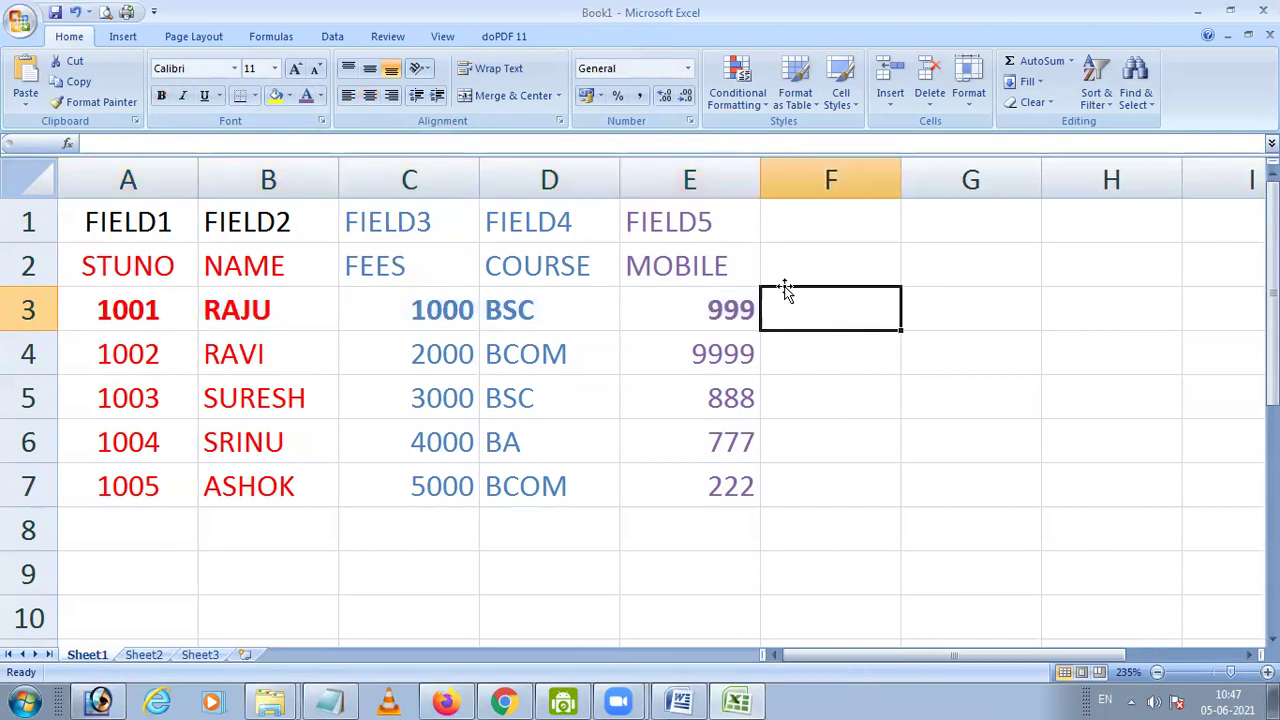
pyautogui.write(',')
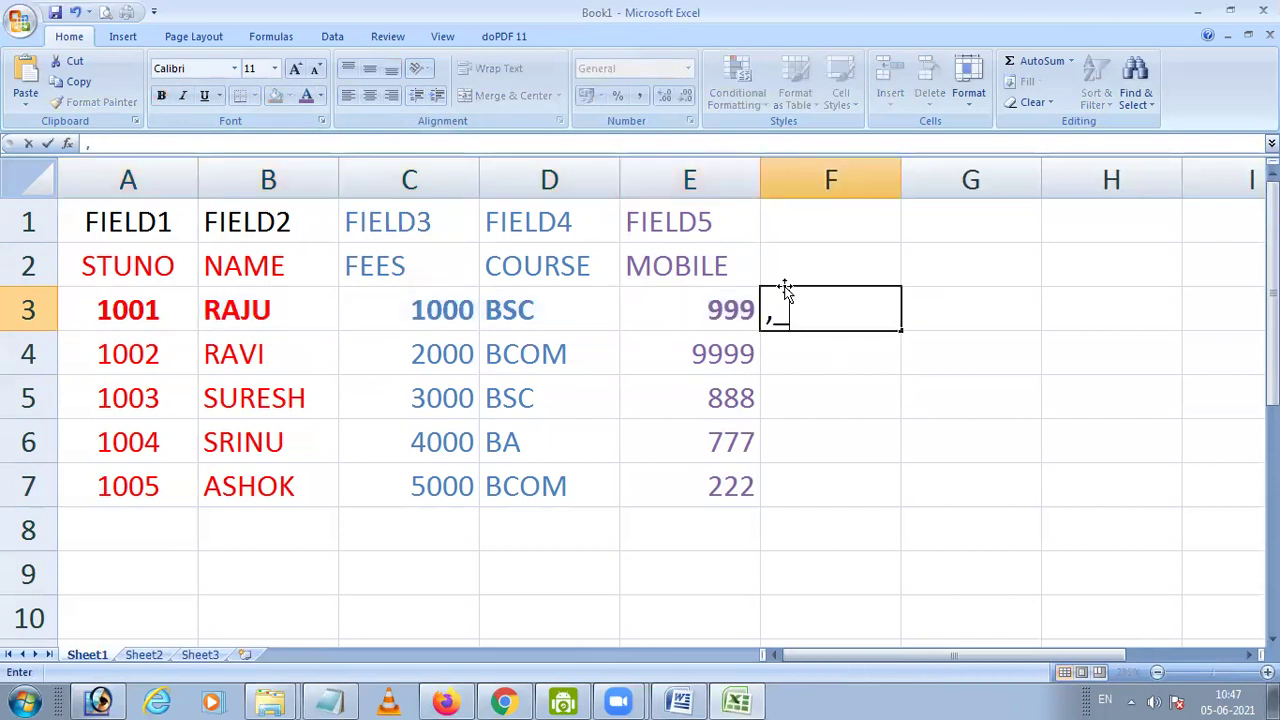
pyautogui.write('<m')
pyautogui.press('BackSpace')
pyautogui.write('-FECOR')
pyautogui.press('BackSpace')
pyautogui.press('BackSpace')
pyautogui.press('BackSpace')
pyautogui.press('BackSpace')
pyautogui.press('BackSpace')
pyautogui.write('Record1')
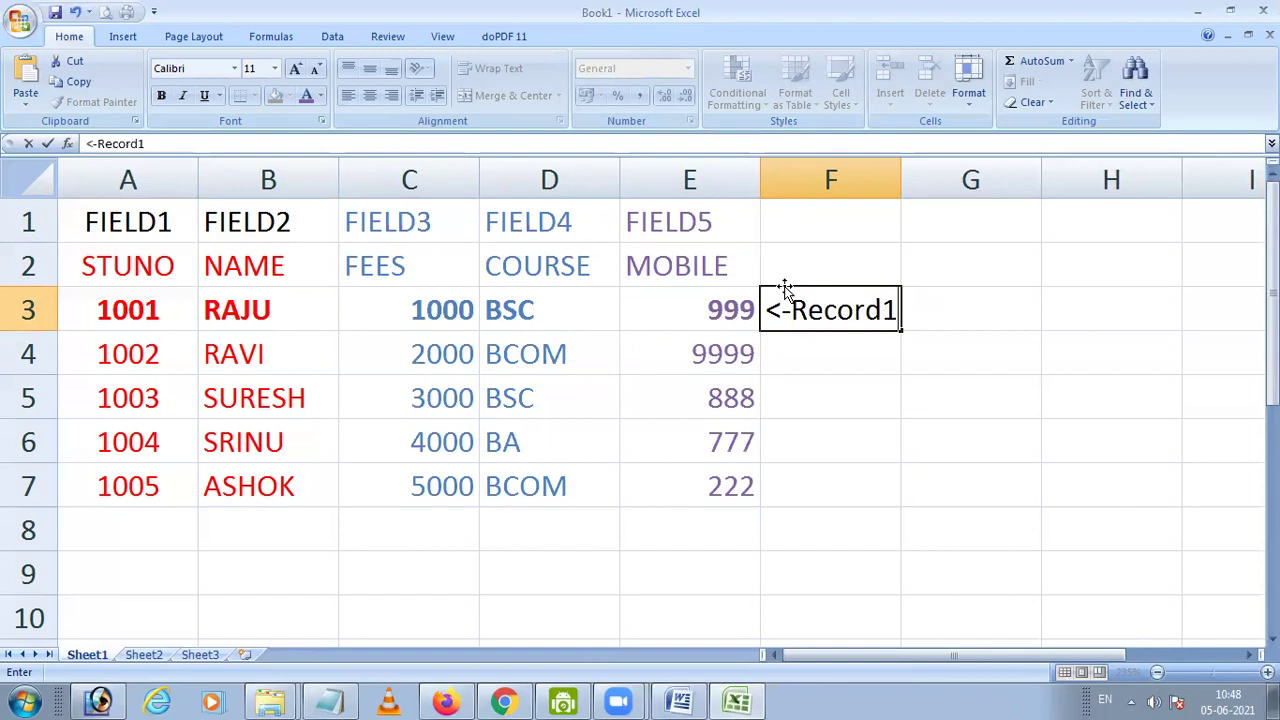
pyautogui.press('Return')
# Step: Copy the record label from F3 into F4 and change it to <-Record2
pyautogui.press('Up')
pyautogui.hotkey('ctrl', 'c')
pyautogui.press('Down')
pyautogui.hotkey('ctrl', 'v')
pyautogui.press('F2')
pyautogui.press('BackSpace')
pyautogui.write('2')
pyautogui.press('Return')
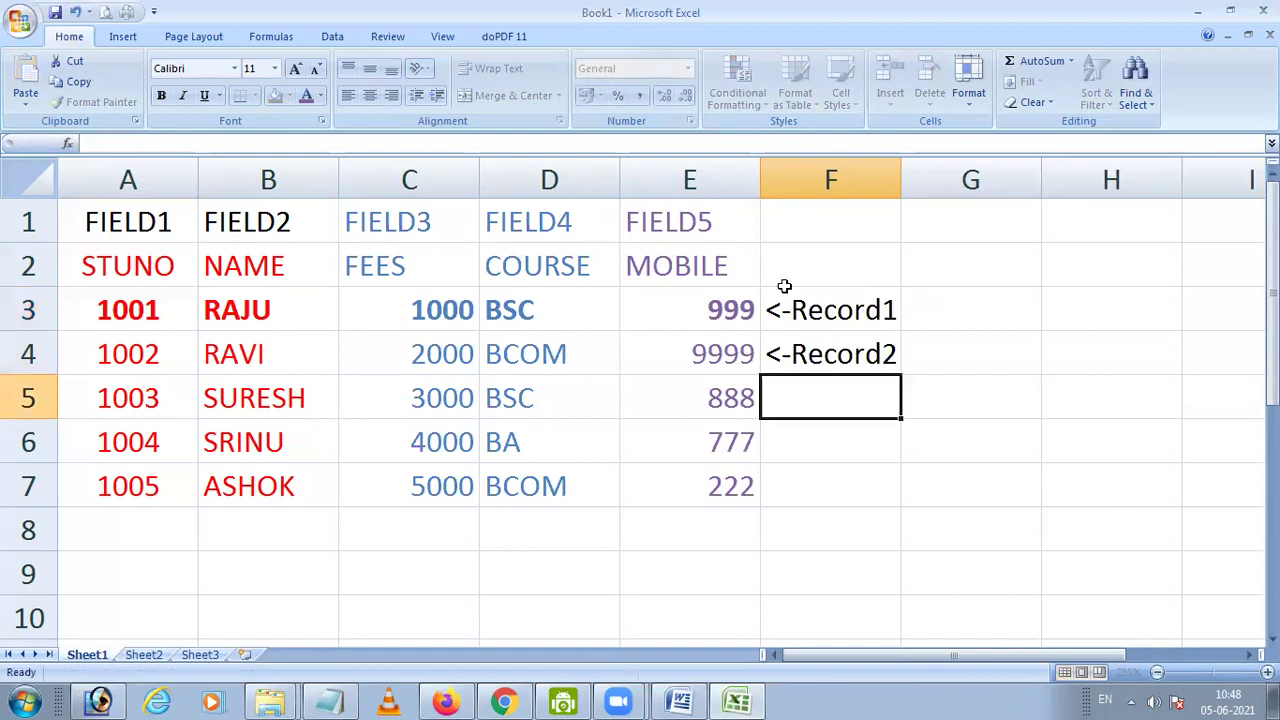
# Step: Copy the record label from F4 into F5 and change it to <-Record3
pyautogui.press('Up')
pyautogui.hotkey('ctrl', 'c')
pyautogui.press('Down')
pyautogui.hotkey('ctrl', 'v')
pyautogui.press('F2')
pyautogui.press('BackSpace')
pyautogui.write('3')
pyautogui.press('Return')
# Step: Copy the record label from F5 into F6 and change it to <-Record4
pyautogui.press('F2')
pyautogui.hotkey('shift', 'Return')
pyautogui.hotkey('ctrl', 'c')
pyautogui.press('Down')
pyautogui.hotkey('ctrl', 'v')
pyautogui.press('F2')
pyautogui.press('BackSpace')
pyautogui.write('4')
pyautogui.press('Return')
# Step: Copy the record label from F6 into F7 and change it to <-Record5
pyautogui.press('Up')
pyautogui.hotkey('ctrl', 'c')
pyautogui.press('Down')
pyautogui.hotkey('ctrl', 'v')
pyautogui.press('F2')
pyautogui.press('BackSpace')
pyautogui.write('5')
pyautogui.press('Return')
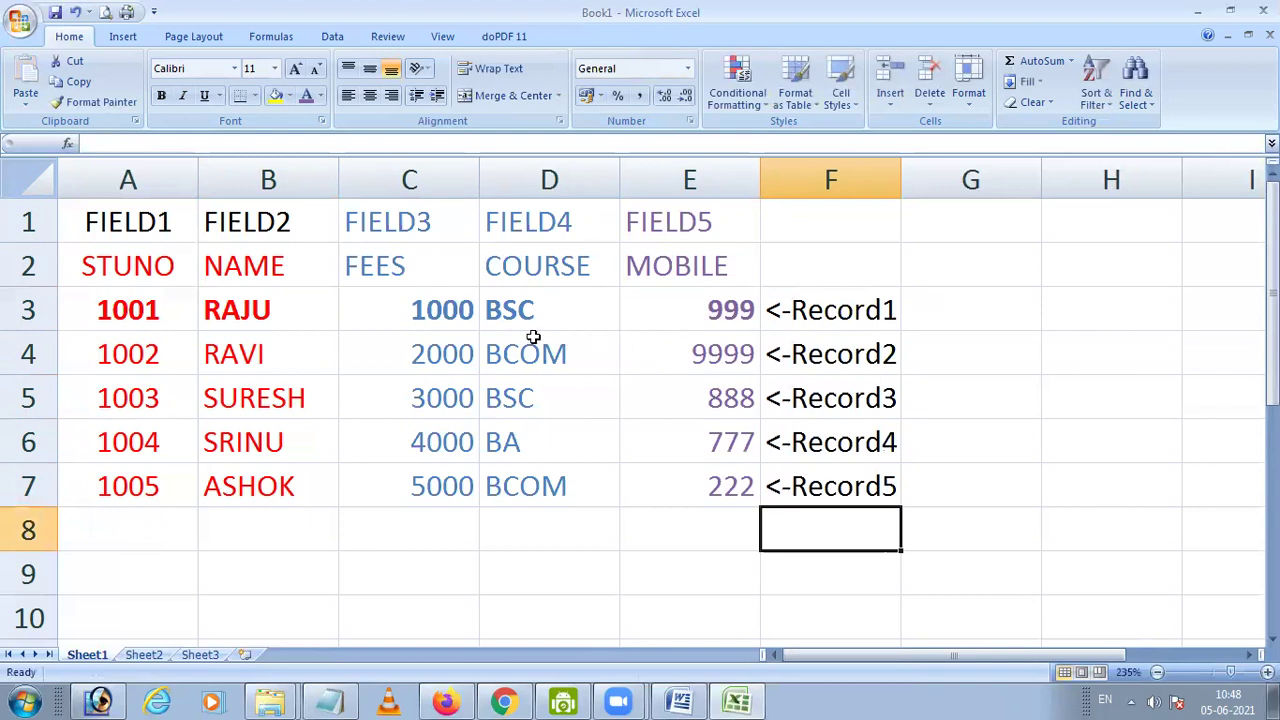
# Step: Examine each data item of the first record in cells A3 to E3, ending with the whole record selected
pyautogui.click(128, 310)
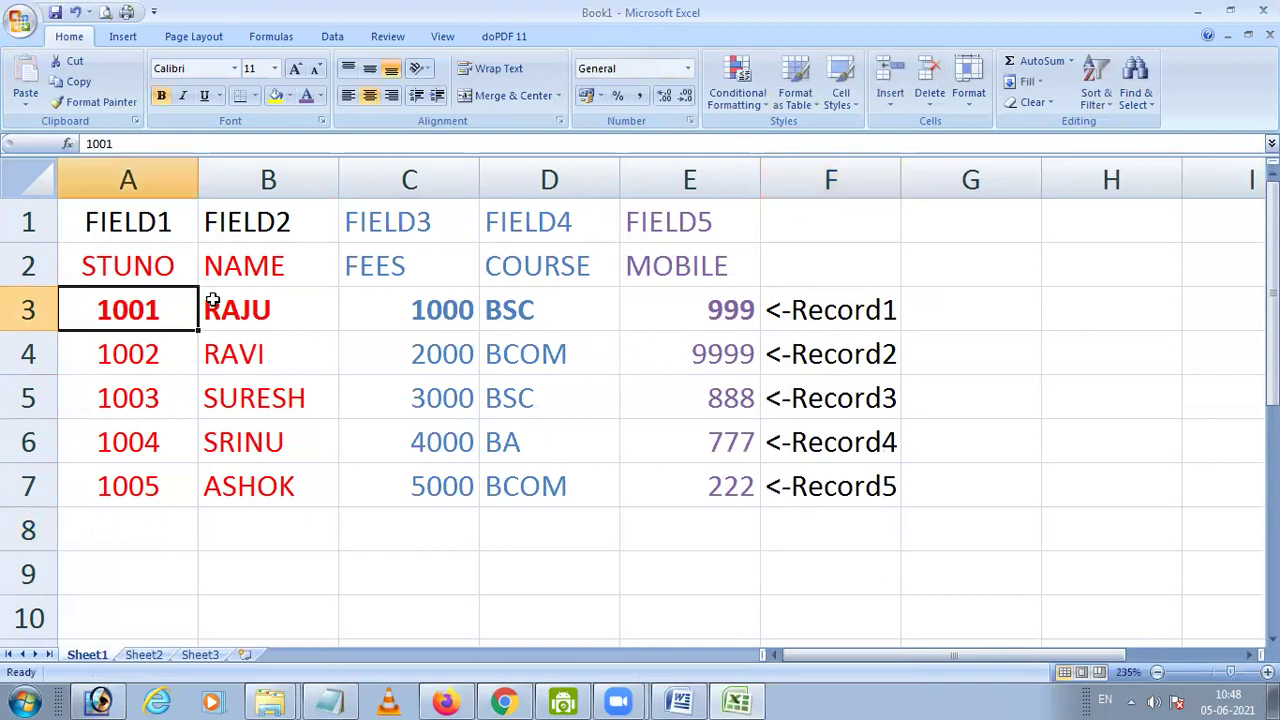
pyautogui.click(250, 310)
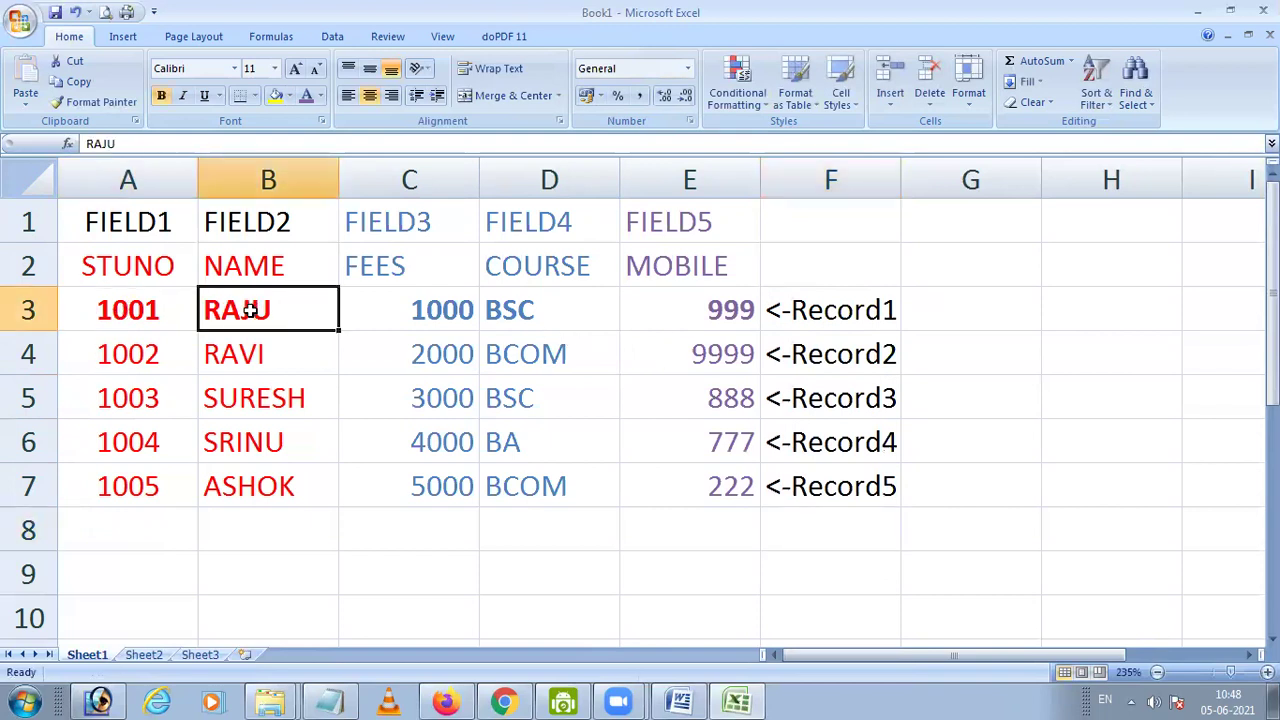
pyautogui.click(410, 298)
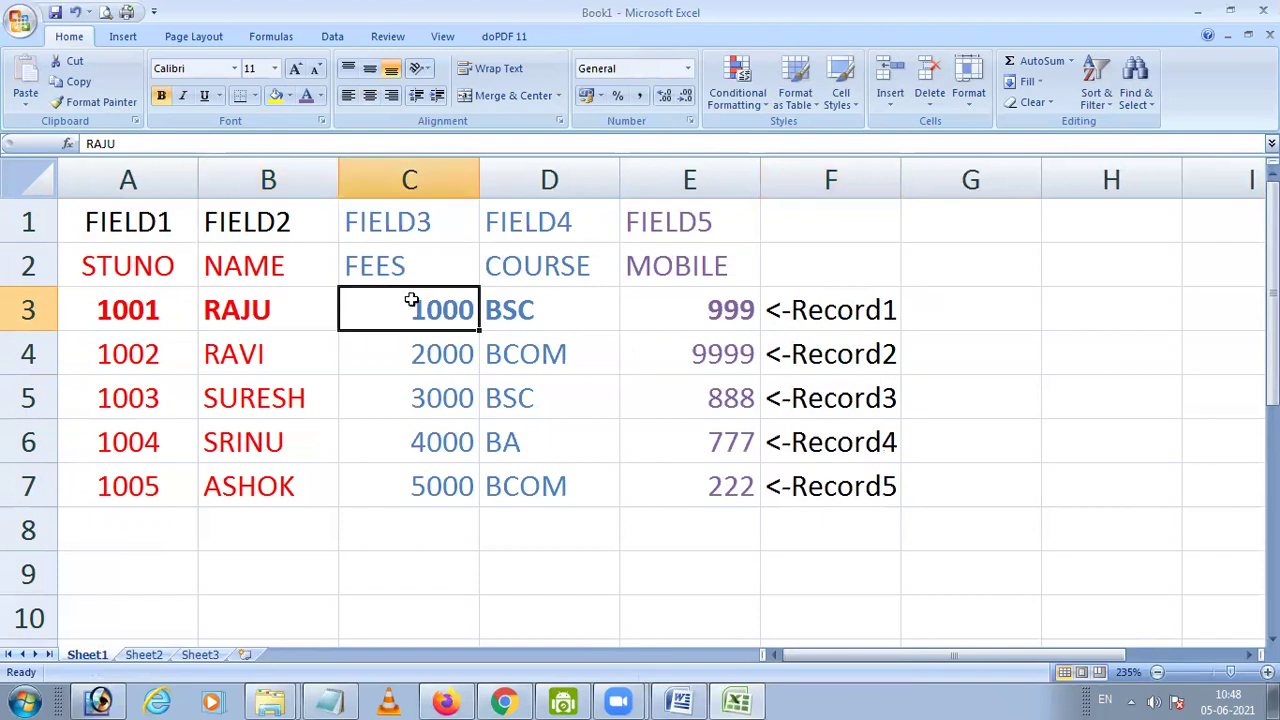
pyautogui.click(528, 310)
pyautogui.click(664, 312)
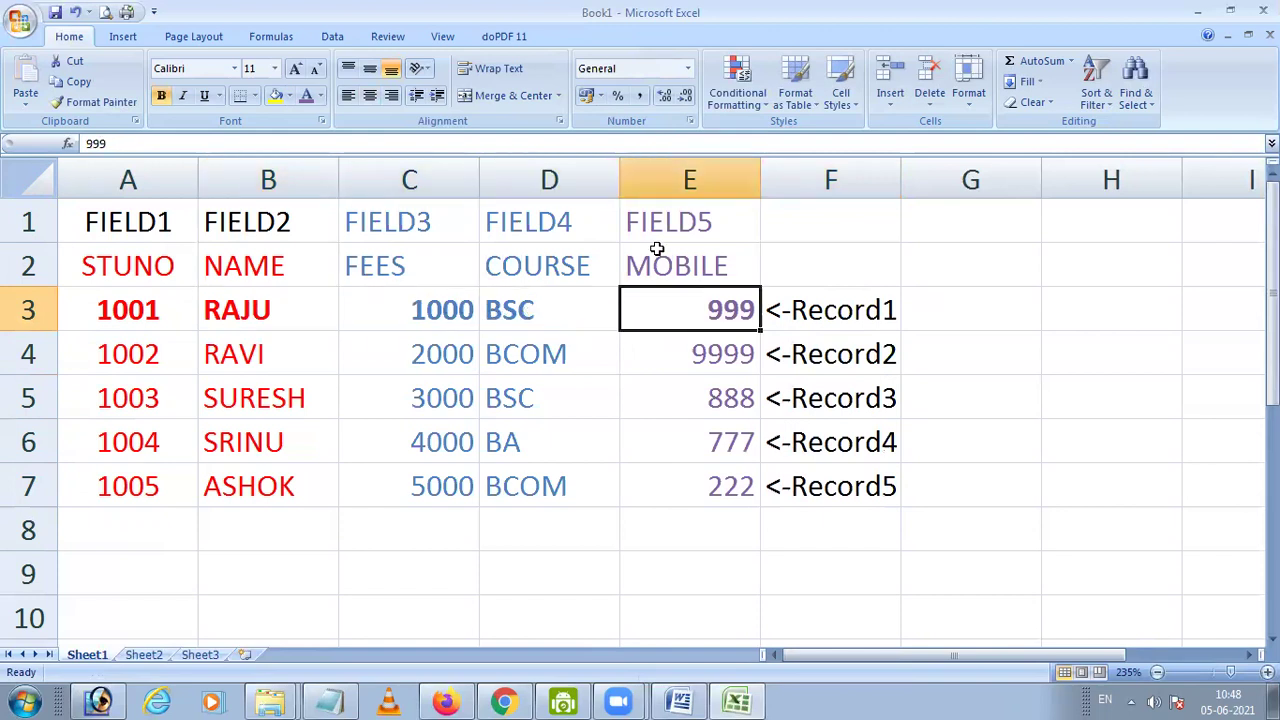
pyautogui.moveTo(96, 313); pyautogui.dragTo(728, 308)
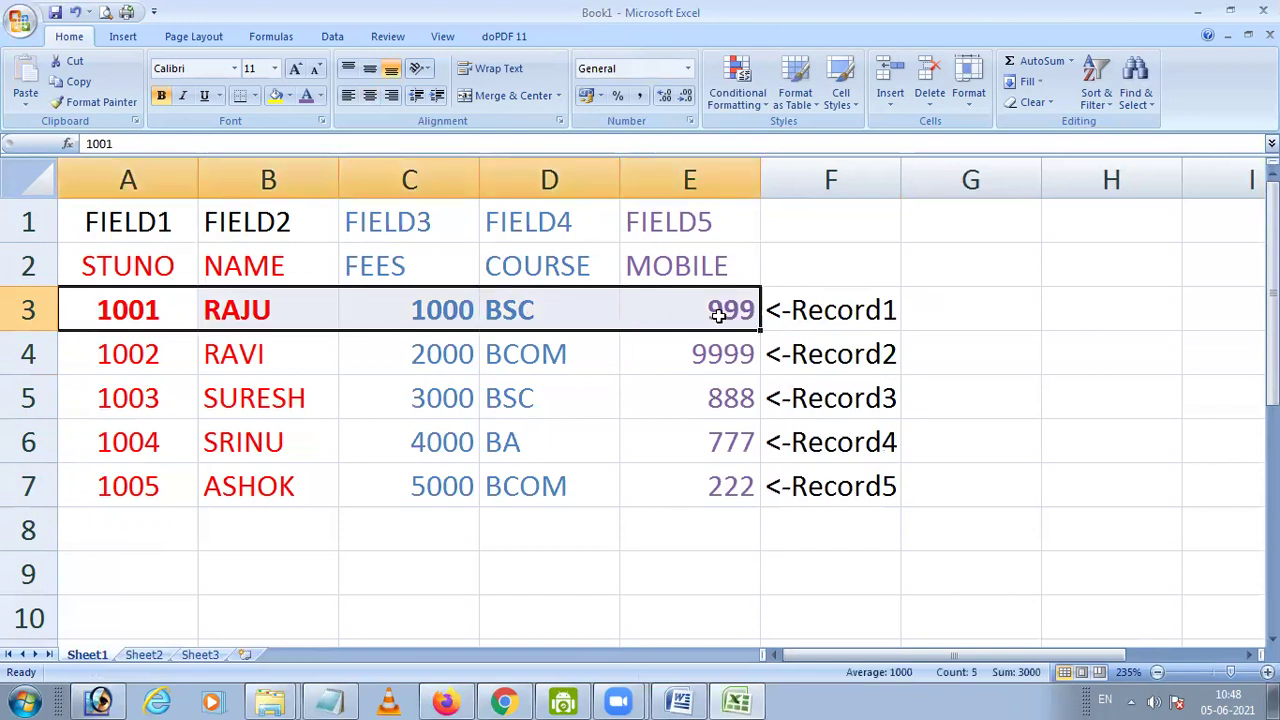
# Step: Switch to Word to review the record entry in the notes, and return to the Excel sheet
pyautogui.click(679, 701)
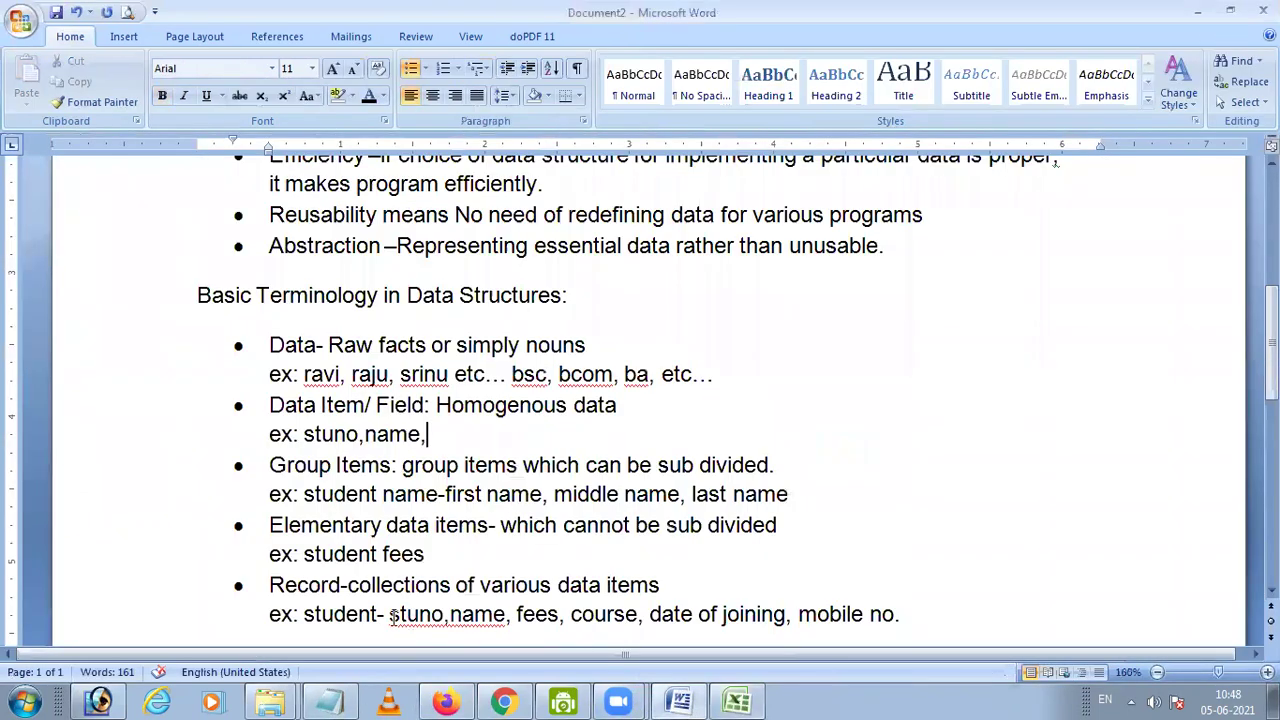
pyautogui.scroll(-2, 390, 605)
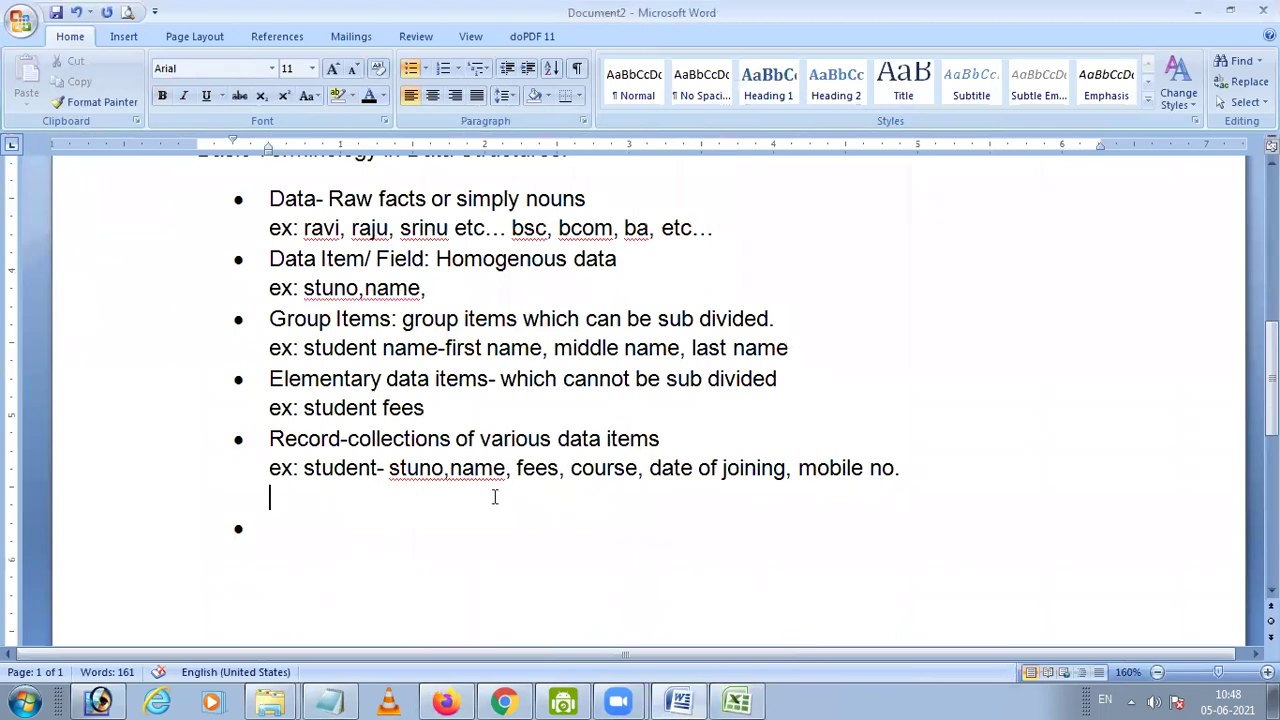
pyautogui.click(737, 701)
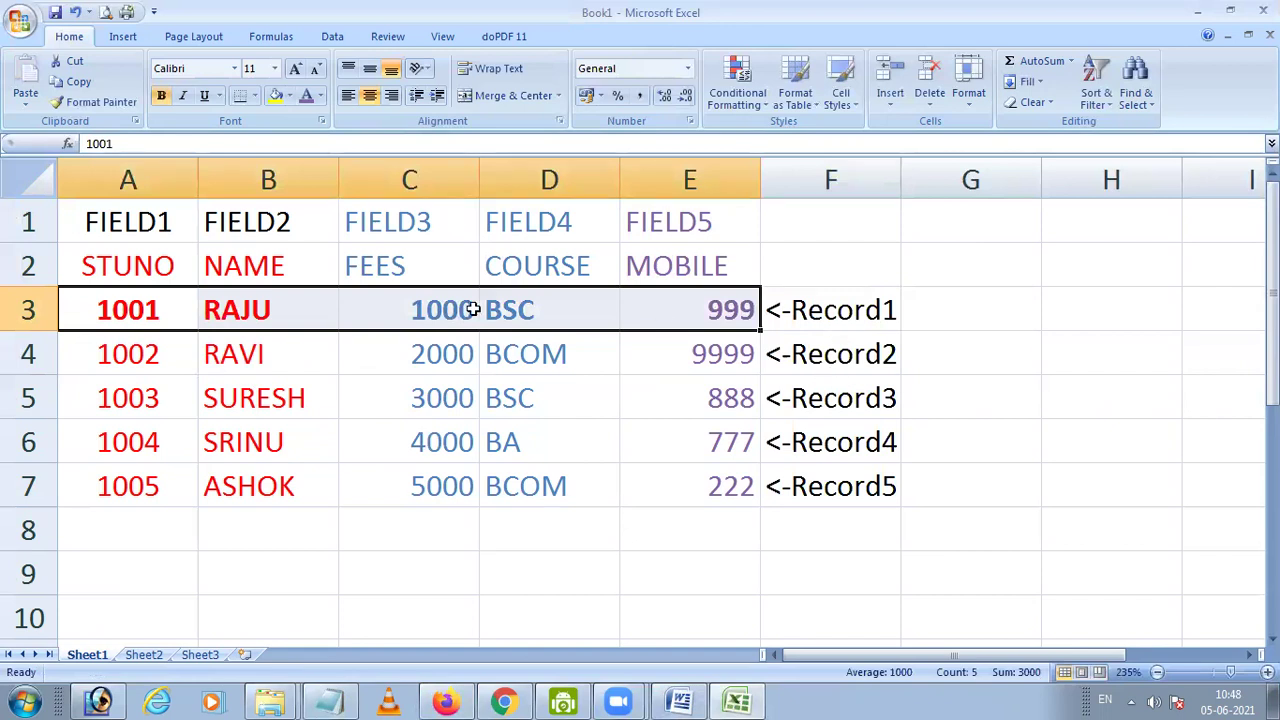
# Step: Apply all borders to the student table in A1:F7
pyautogui.moveTo(137, 240); pyautogui.dragTo(890, 492)
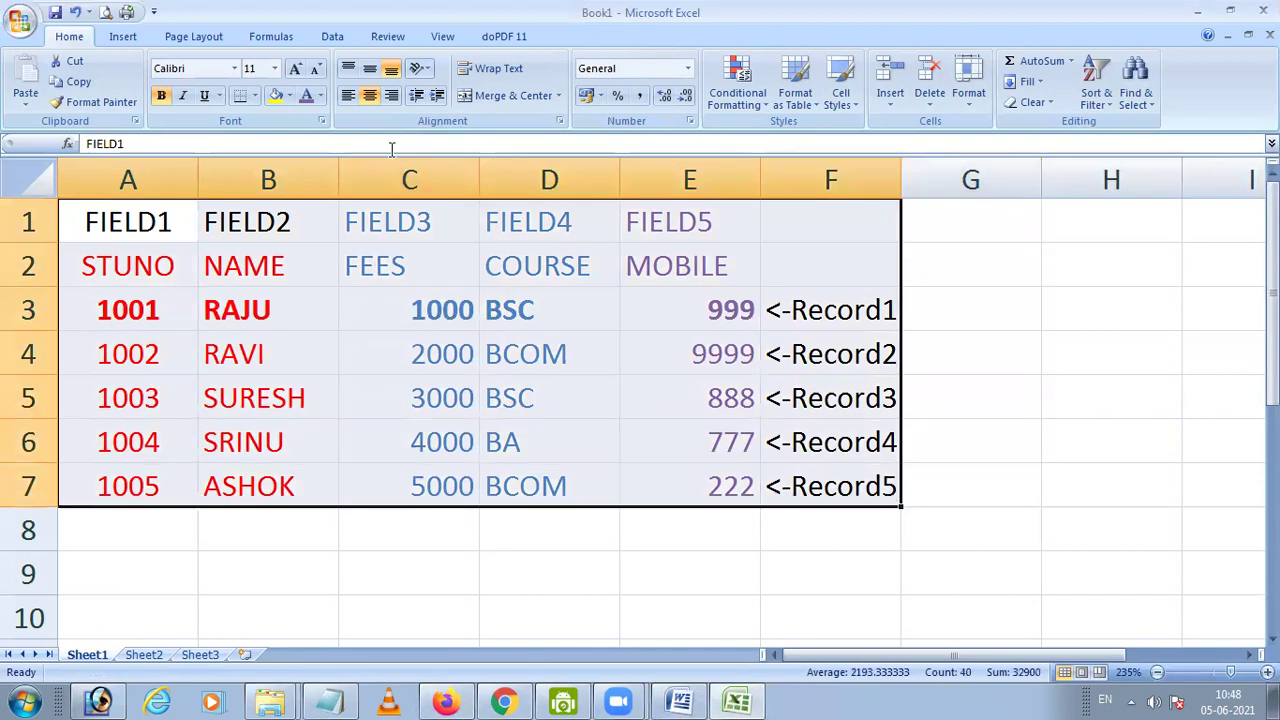
pyautogui.click(255, 97)
pyautogui.click(280, 245)
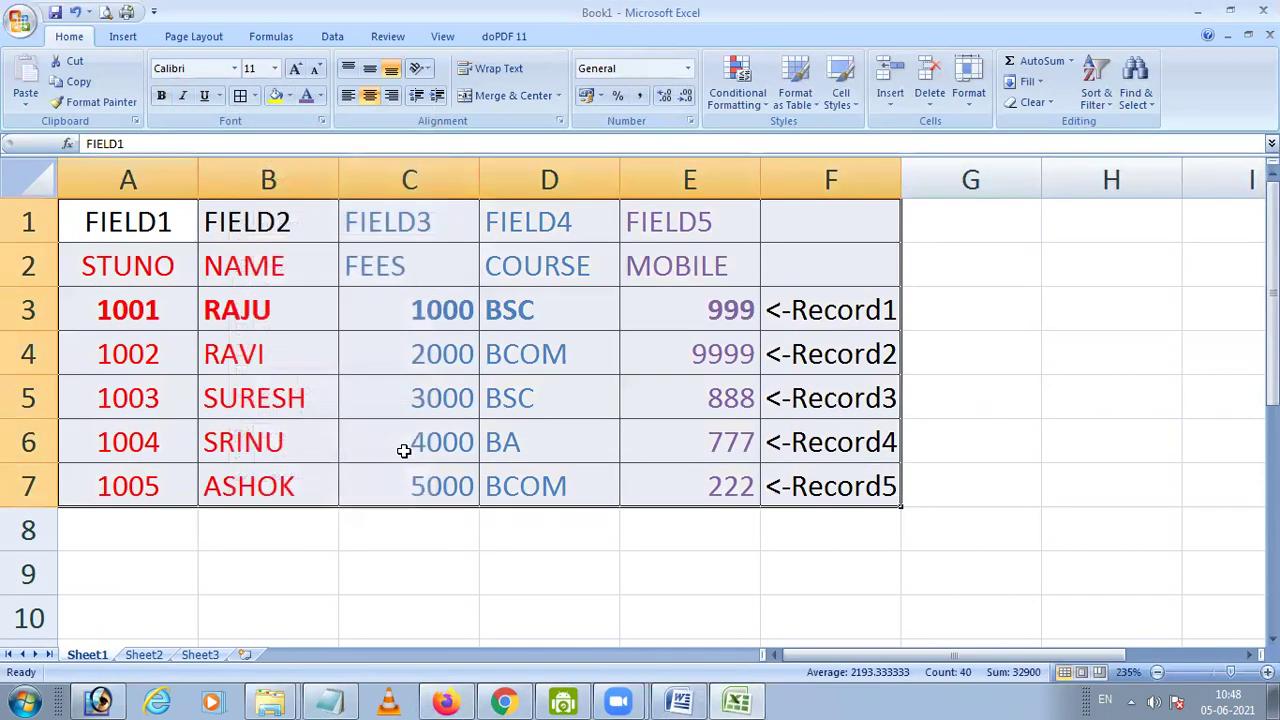
# Step: Enter the label FILE (STUDENT) in cell F9 below the table
pyautogui.click(885, 574)
pyautogui.write('fie')
pyautogui.press('BackSpace')
pyautogui.press('BackSpace')
pyautogui.press('BackSpace')
pyautogui.write('FIEL')
pyautogui.press('BackSpace')
pyautogui.write('LE (STG')
pyautogui.press('BackSpace')
pyautogui.write('UDENT)')
pyautogui.press('Return')
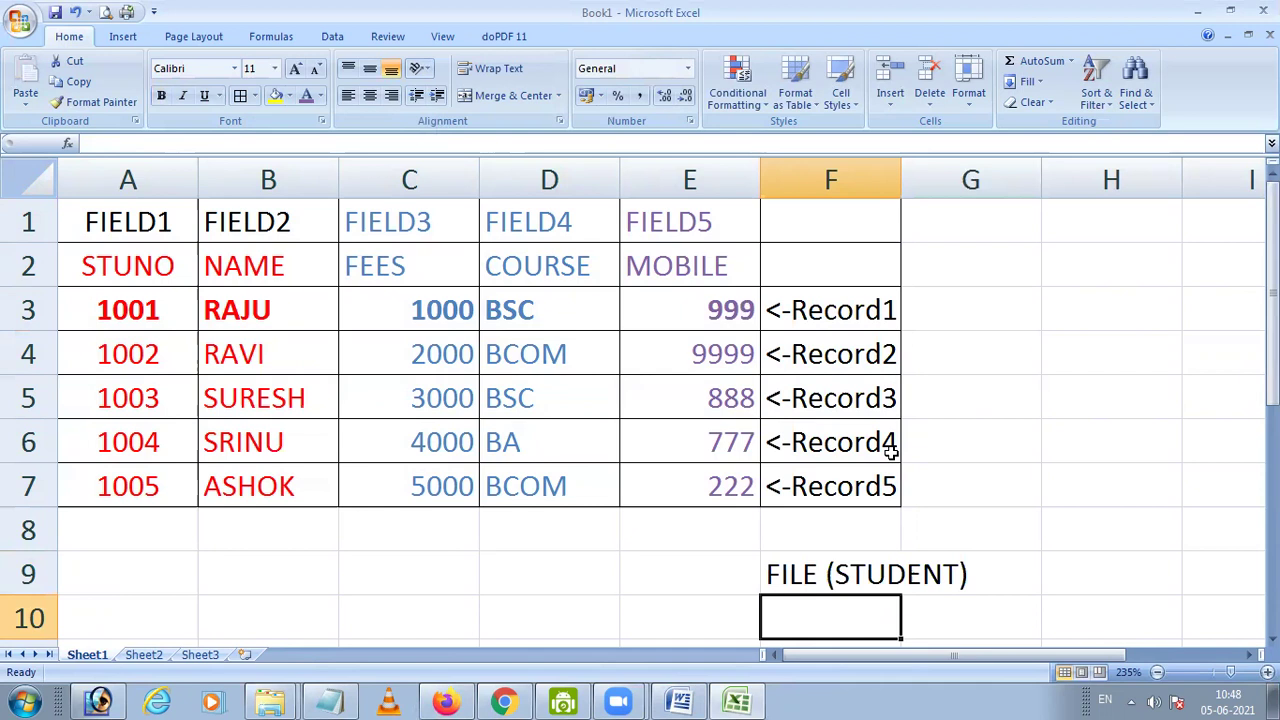
# Step: Add DATA ITEM as a second line under FIELD1 in cell A1
pyautogui.click(86, 234)
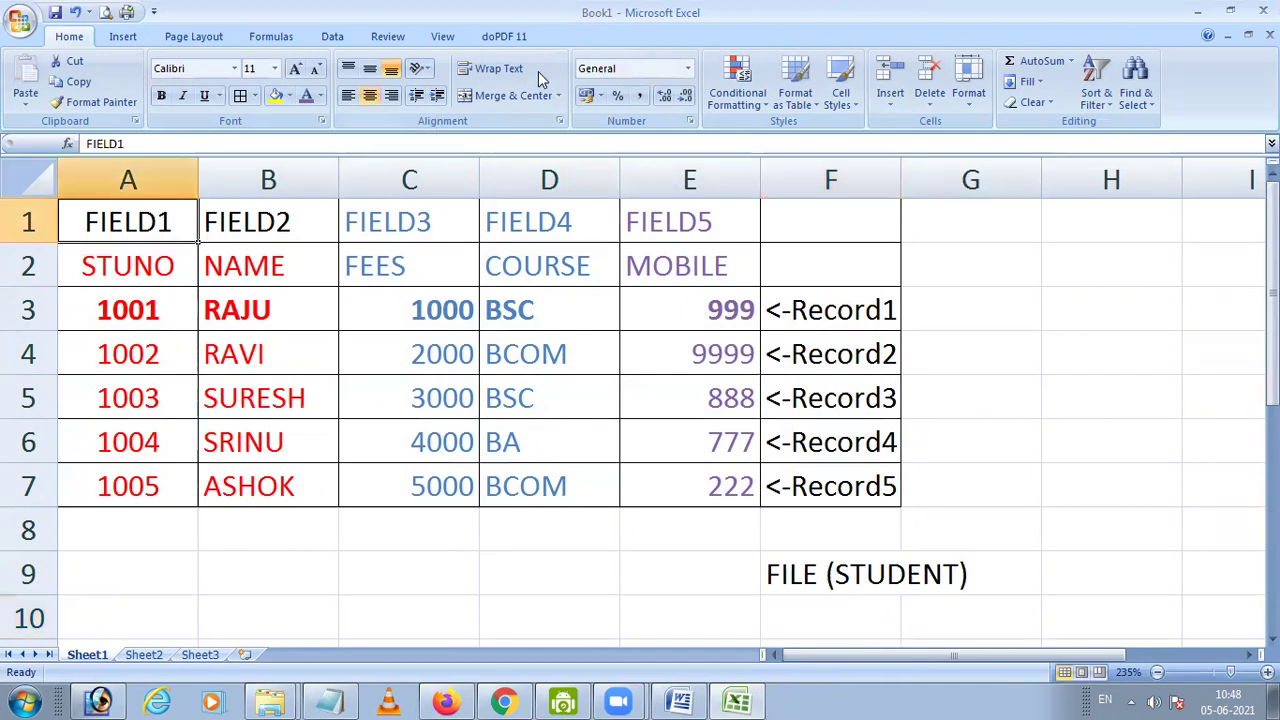
pyautogui.press('F2')
pyautogui.press('Return')
pyautogui.press('BackSpace')
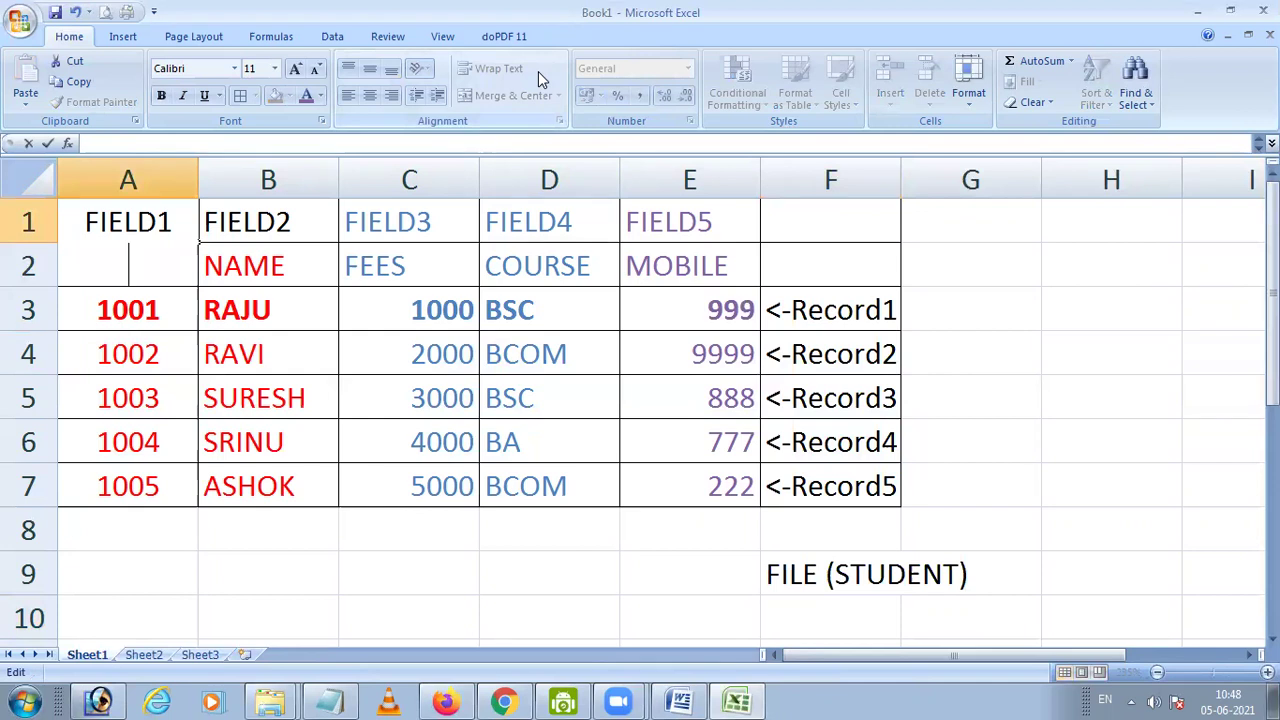
pyautogui.write('DATA ITME')
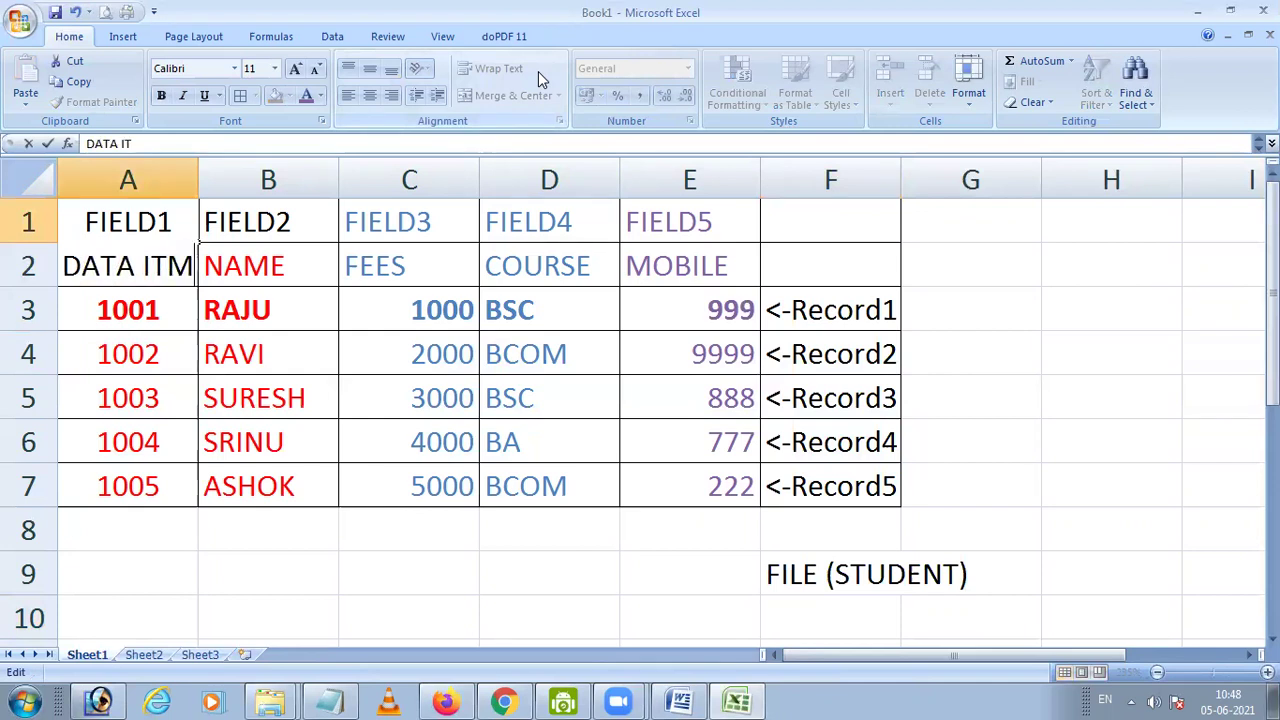
pyautogui.press('BackSpace')
pyautogui.press('BackSpace')
pyautogui.write('EM')
pyautogui.press('Return')
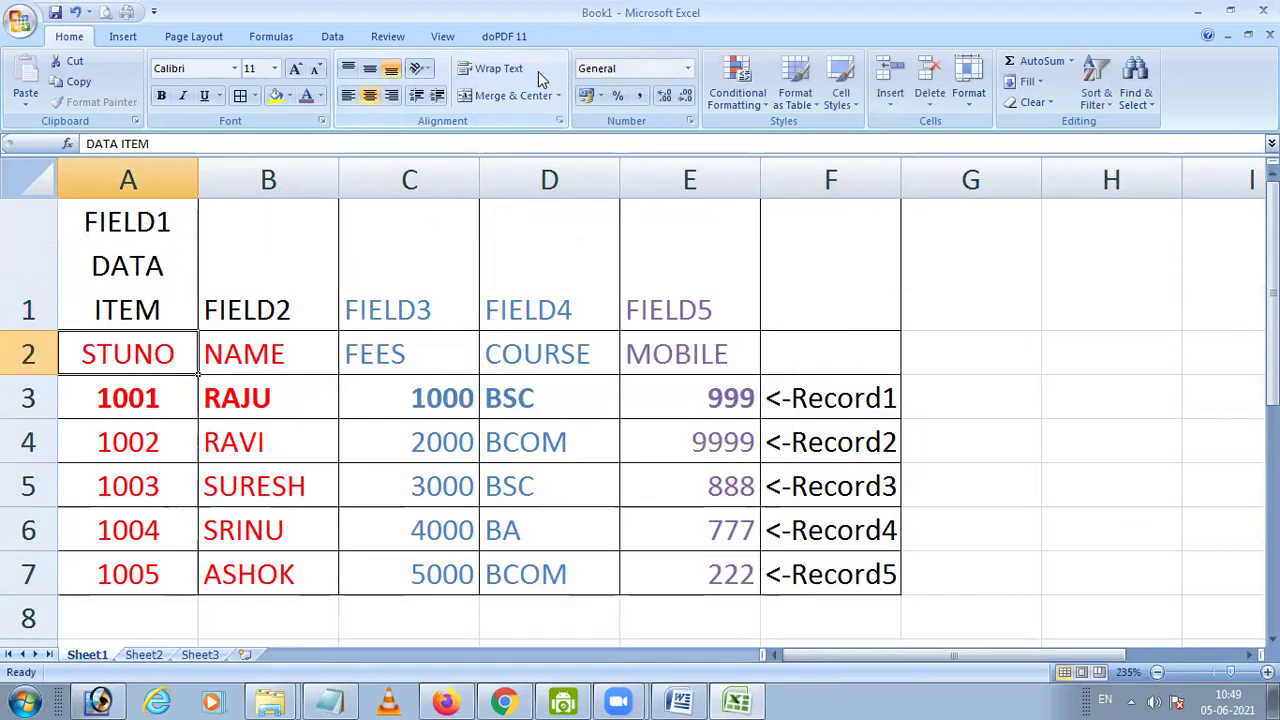
# Step: Append / ATTRIBUTE to the DATA ITEM line in cell A1
pyautogui.press('Up')
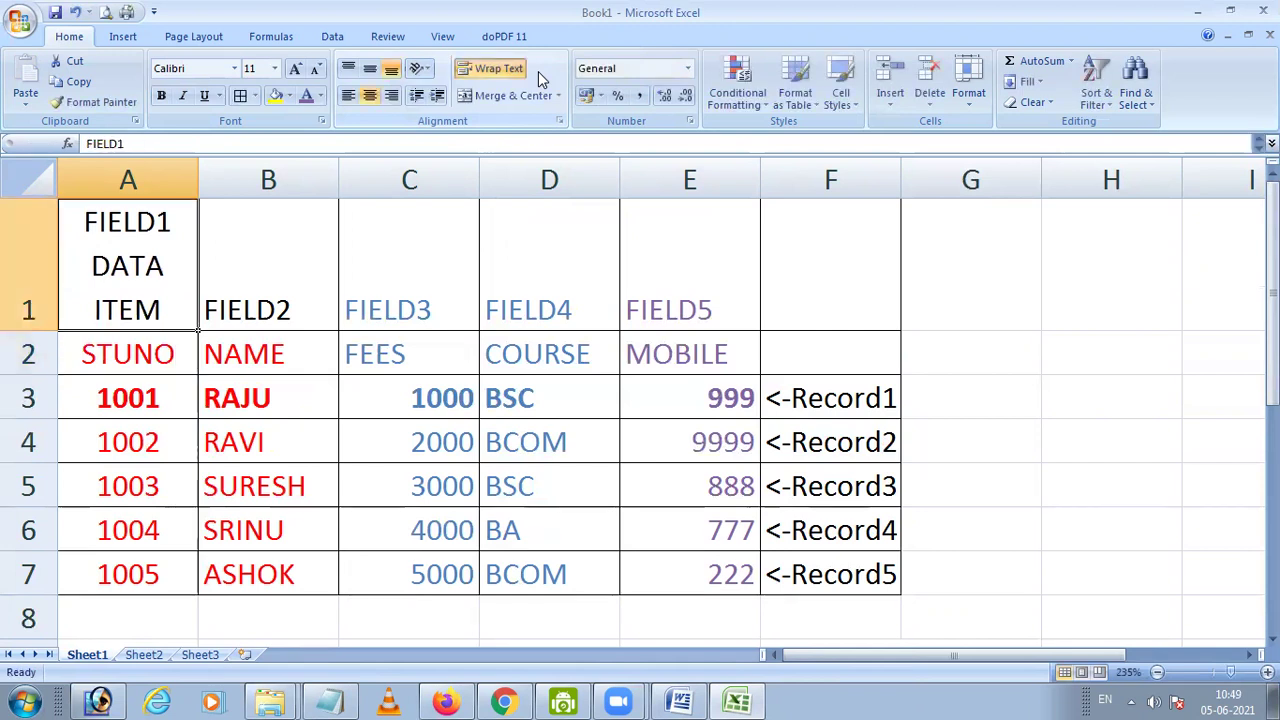
pyautogui.press('F2')
pyautogui.write('/ AT')
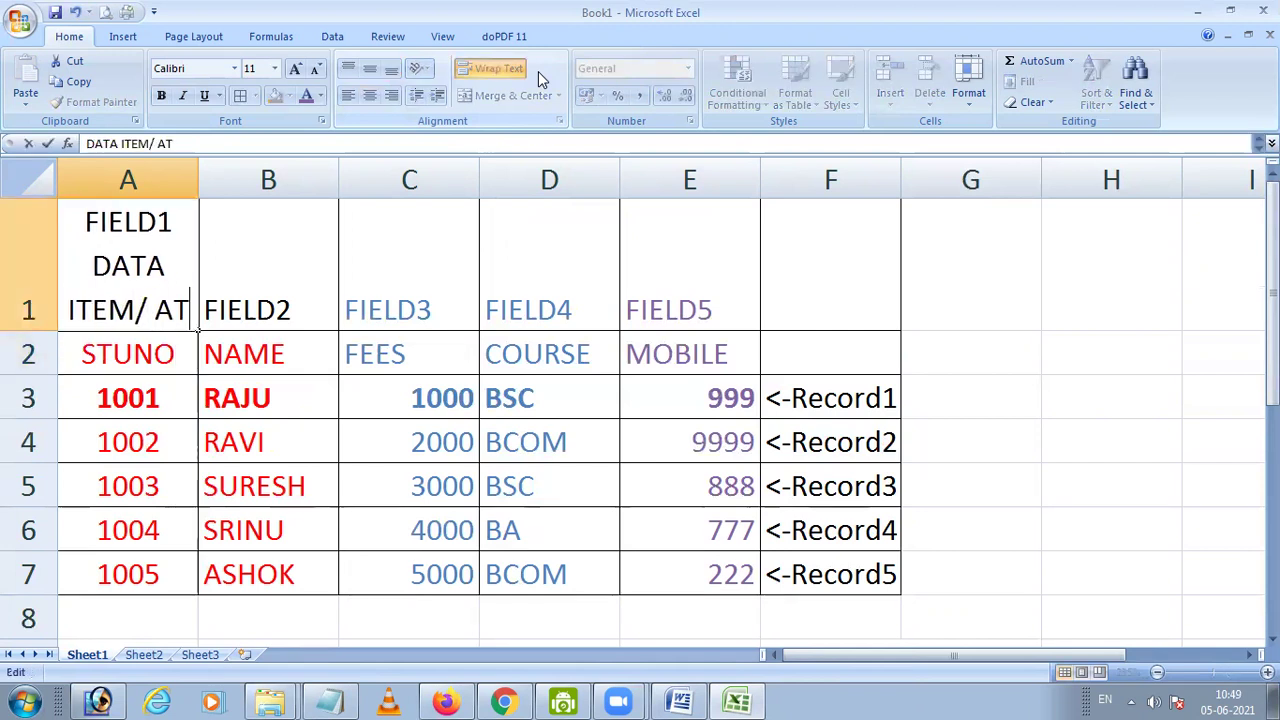
pyautogui.write('TRIBUTE')
pyautogui.press('Return')
pyautogui.press('Up')
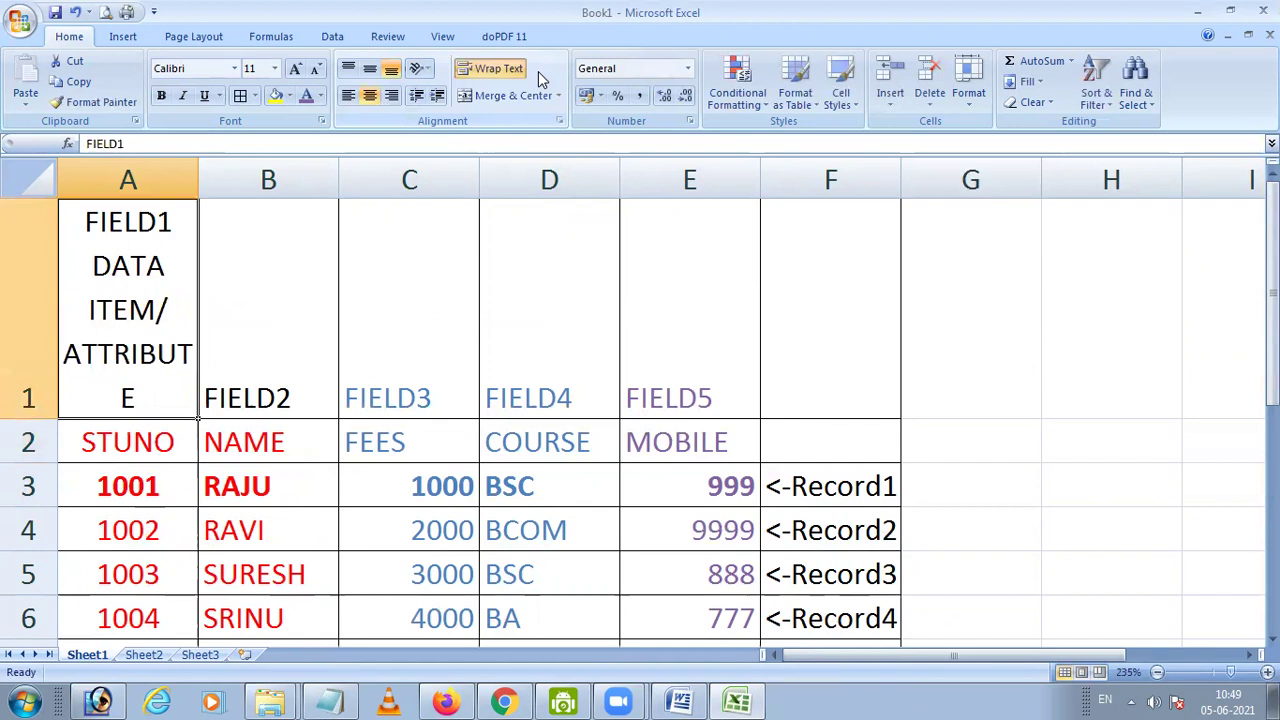
# Step: Widen column A until ATTRIBUTE fits on one line and autofit the row heights of the whole sheet
pyautogui.moveTo(198, 178); pyautogui.dragTo(251, 178)
pyautogui.click(26, 184)
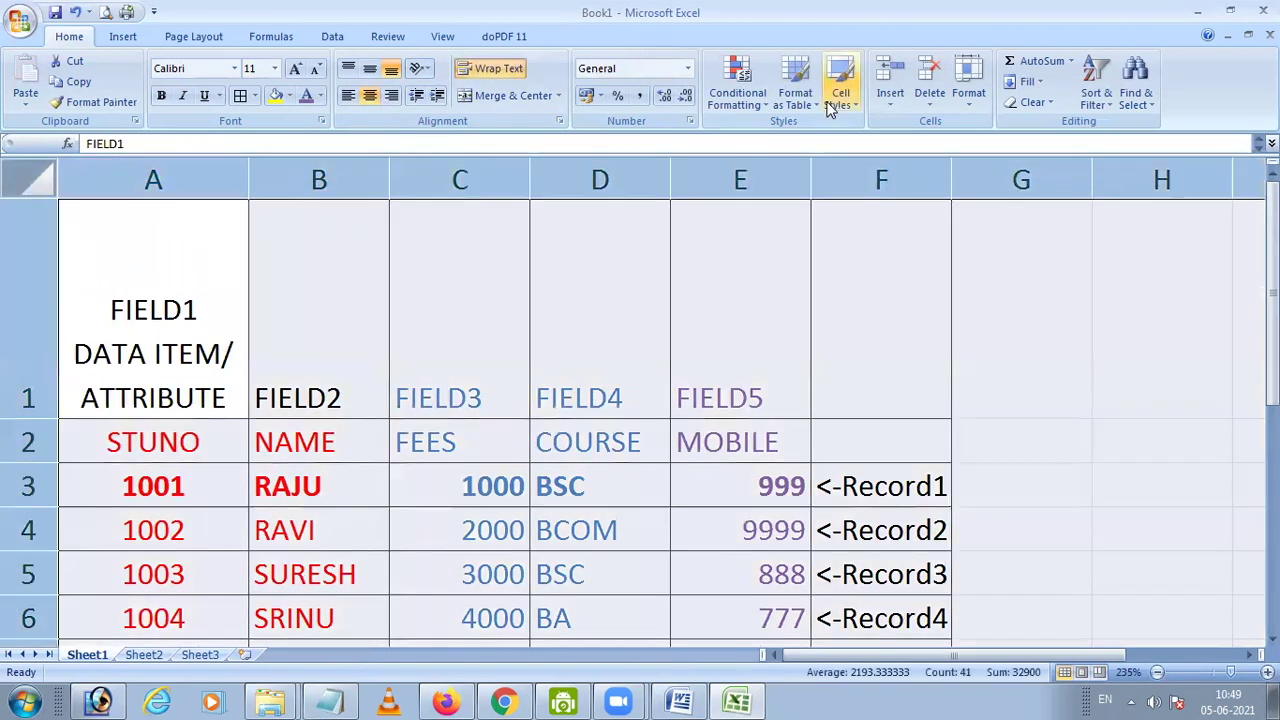
pyautogui.click(968, 85)
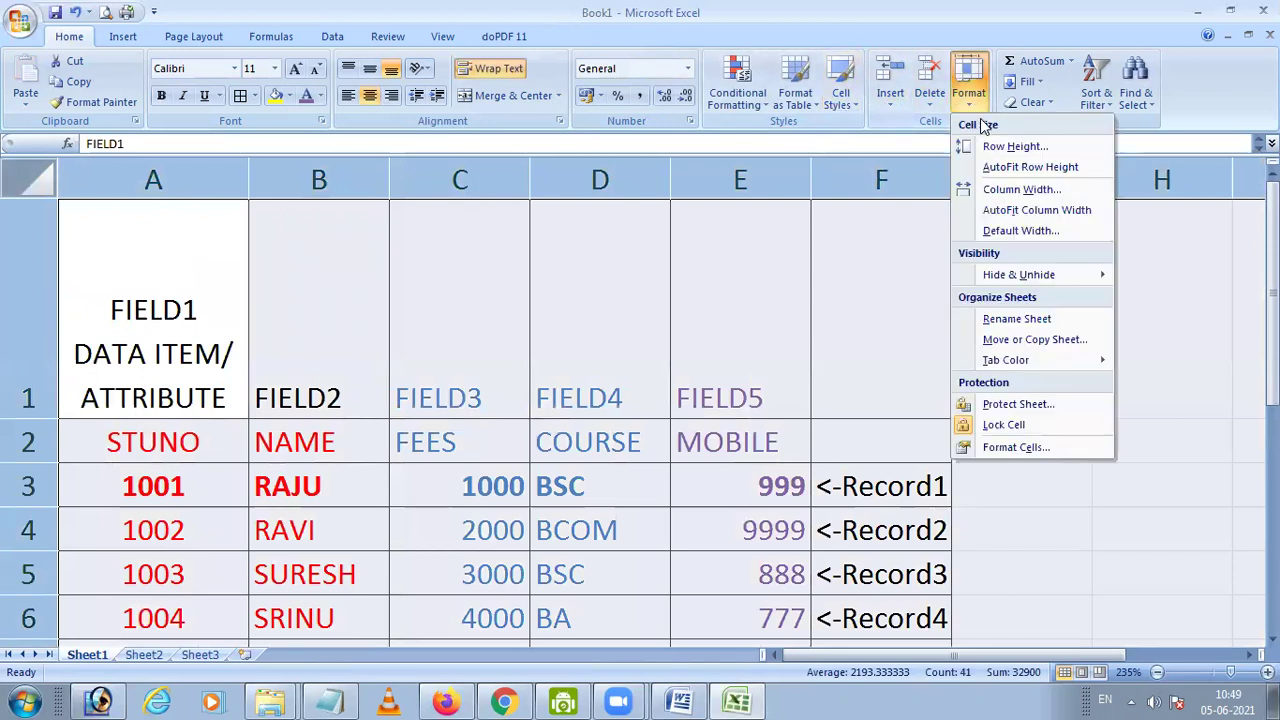
pyautogui.click(1005, 168)
# Step: Copy the header from A1 into cells B1 to E1
pyautogui.click(176, 270)
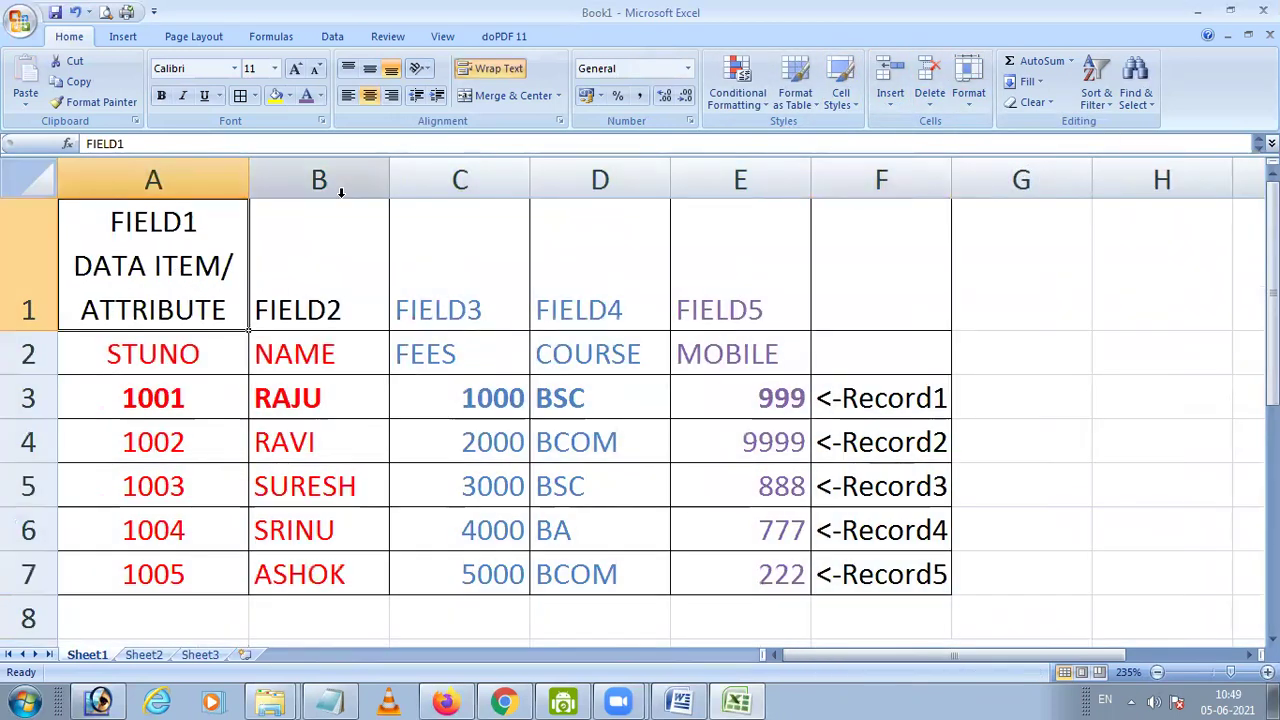
pyautogui.hotkey('ctrl', 'c')
pyautogui.press('Right')
pyautogui.hotkey('shift', 'Right')
pyautogui.hotkey('shift', 'Right')
pyautogui.hotkey('shift', 'Right')
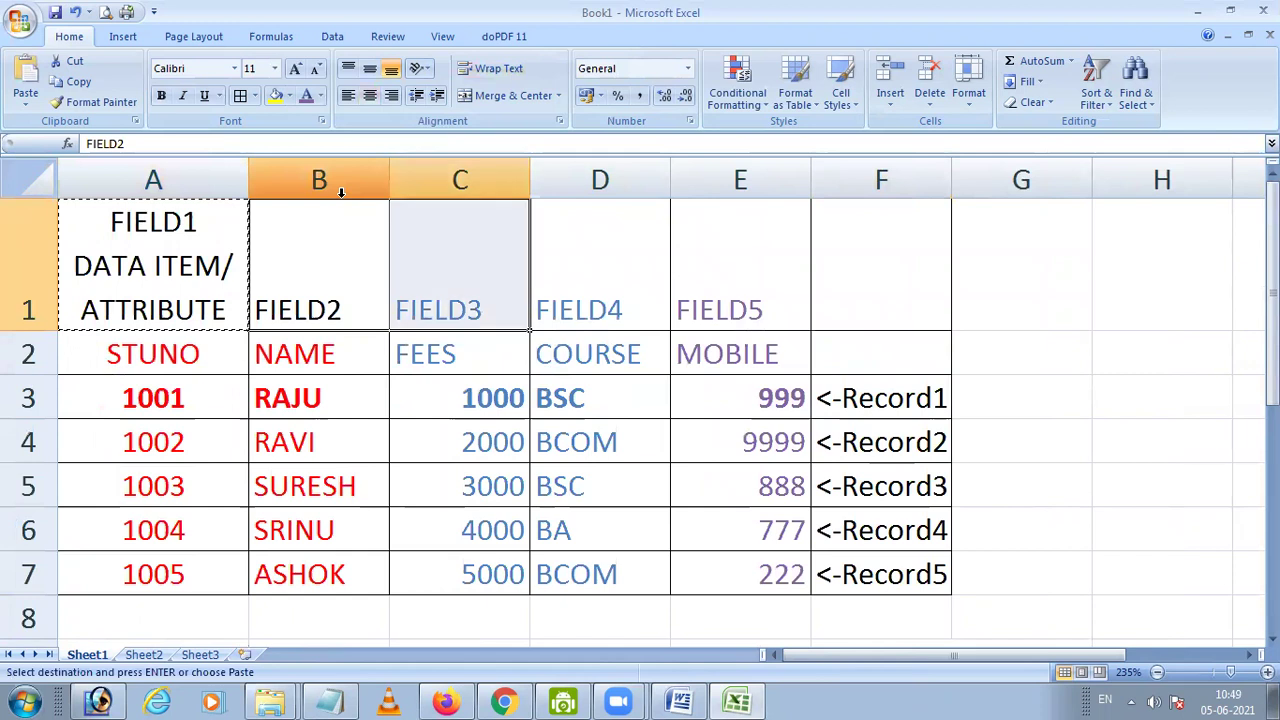
pyautogui.hotkey('ctrl', 'v')
pyautogui.press('Left')
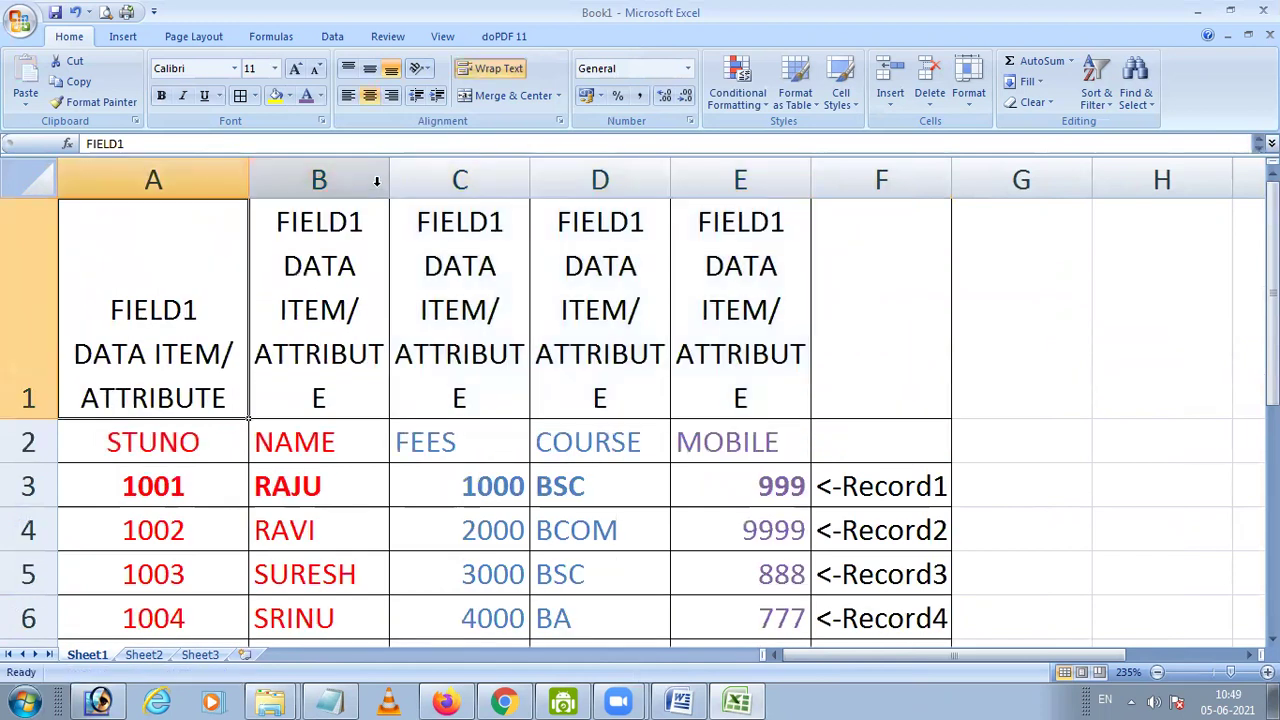
# Step: Widen columns B, C, D and E so that ATTRIBUTE fits on one line in each header
pyautogui.moveTo(394, 185); pyautogui.dragTo(445, 180)
pyautogui.click(381, 265)
pyautogui.moveTo(594, 180); pyautogui.dragTo(631, 180)
pyautogui.moveTo(771, 180); pyautogui.dragTo(815, 180)
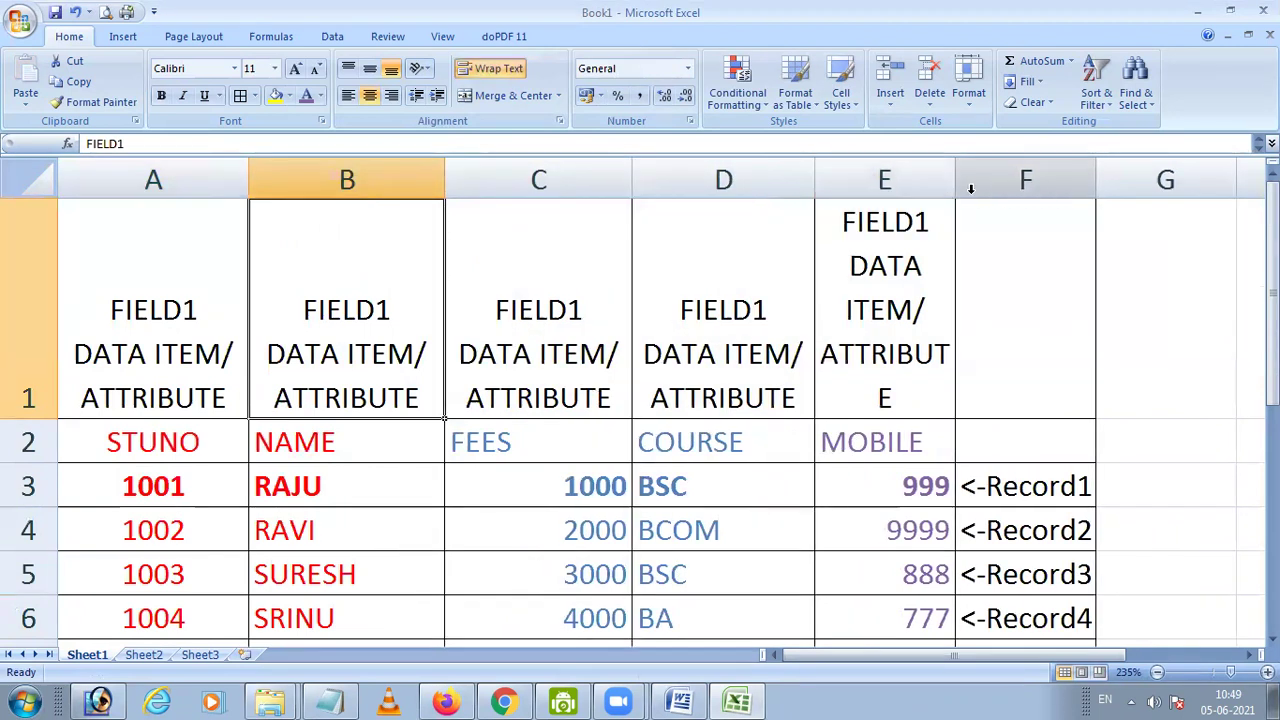
pyautogui.moveTo(954, 180); pyautogui.dragTo(984, 180)
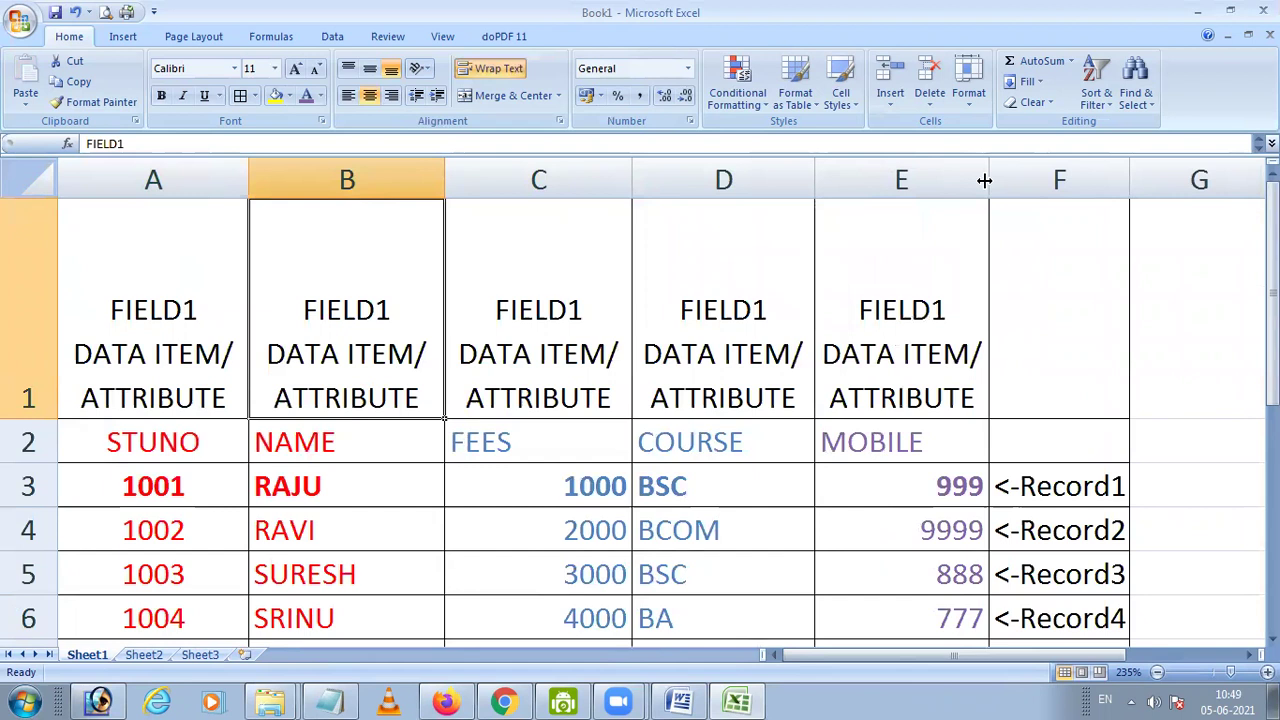
# Step: Change the field number in the headers to FIELD2 in B1 and FIELD3 in C1
pyautogui.click(142, 342)
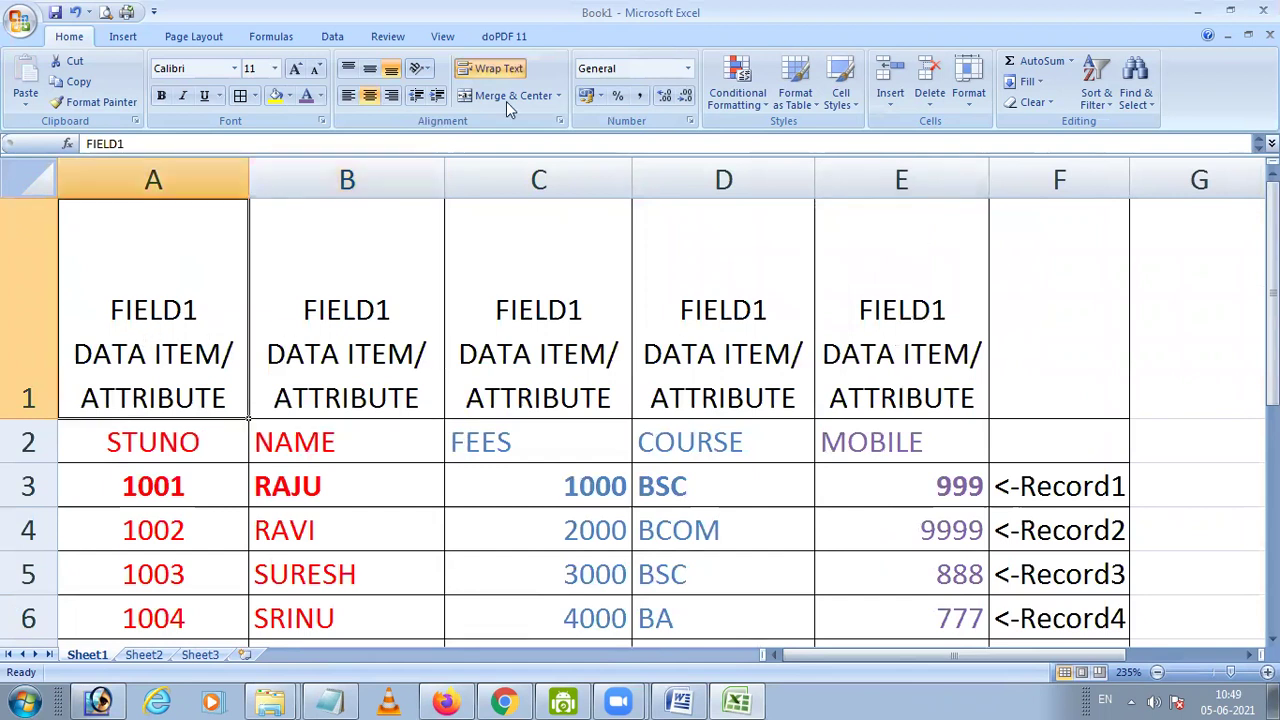
pyautogui.press('Right')
pyautogui.press('F2')
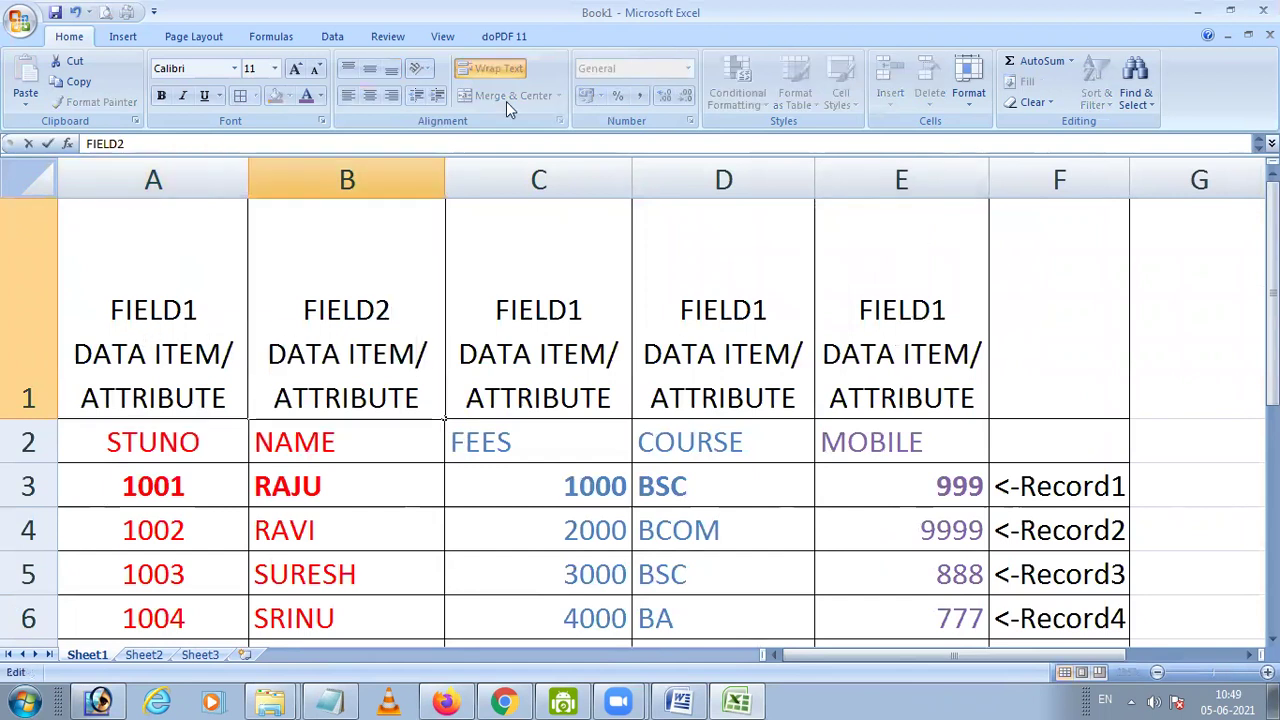
pyautogui.press('Tab')
pyautogui.press('F2')
pyautogui.press('BackSpace')
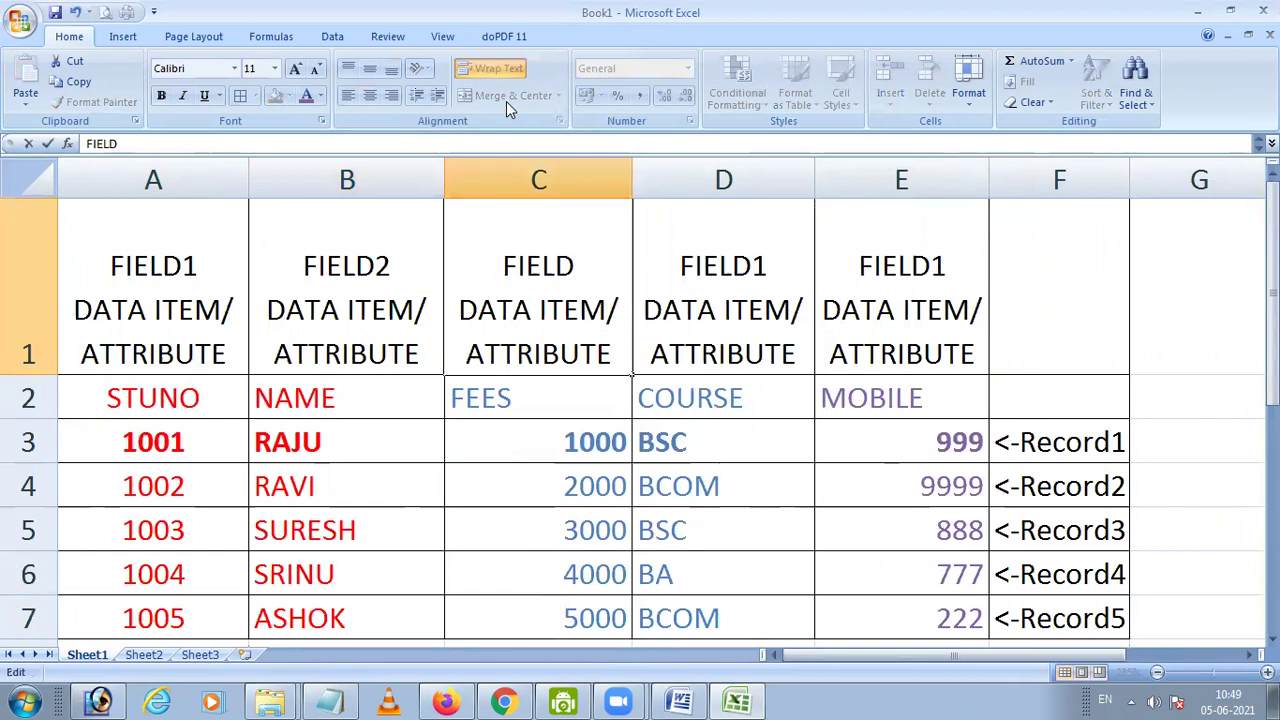
pyautogui.write('3')
pyautogui.press('Tab')
# Step: Change the headers to FIELD4 in D1 and FIELD5 in E1, and reduce row 1's height to fit the text
pyautogui.press('F2')
pyautogui.press('BackSpace')
pyautogui.write('4')
pyautogui.press('Tab')
pyautogui.press('F2')
pyautogui.press('BackSpace')
pyautogui.write('5')
pyautogui.press('Return')
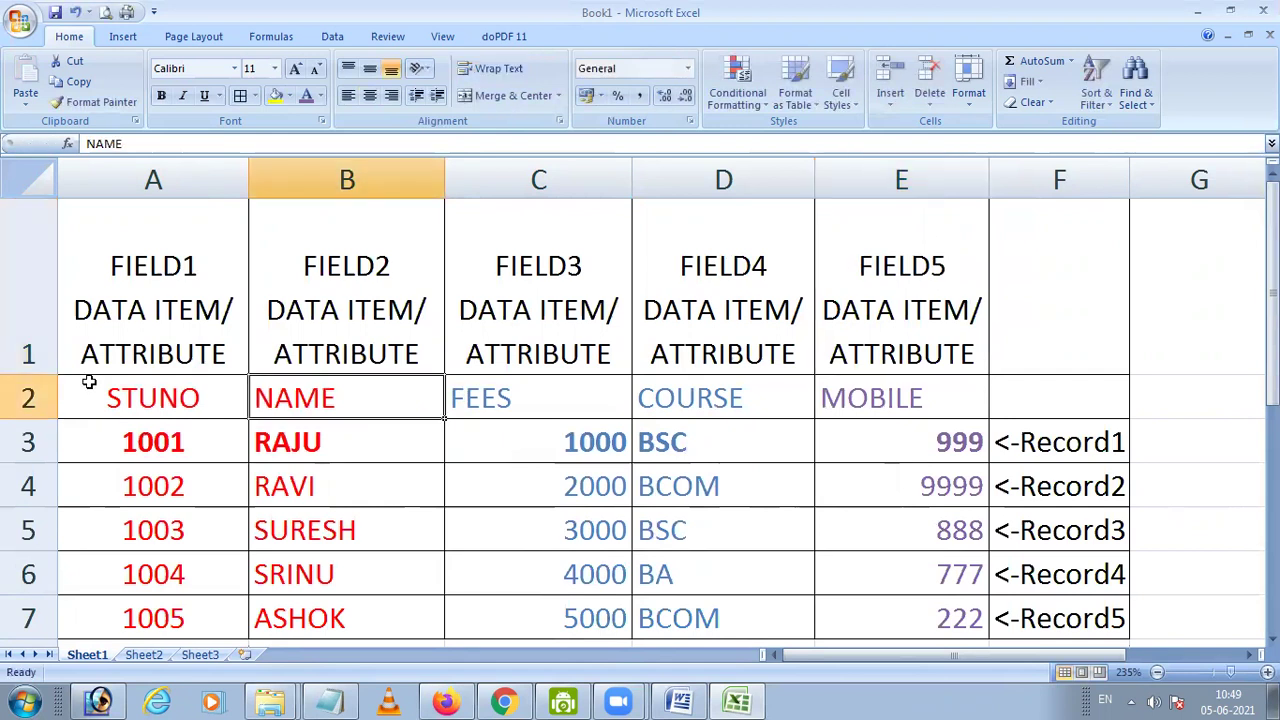
pyautogui.moveTo(33, 369); pyautogui.dragTo(33, 333)
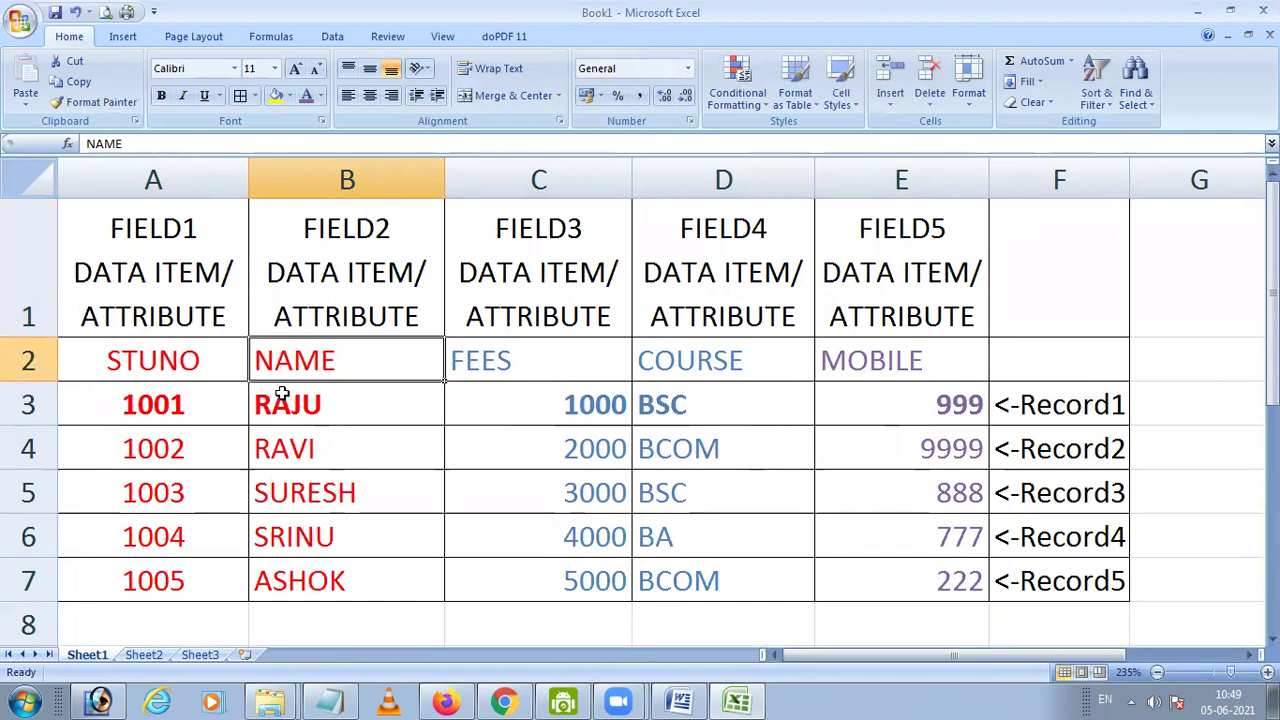
# Step: Add ENTITY as a second line under FILE (STUDENT) in cell F9
pyautogui.click(132, 279)
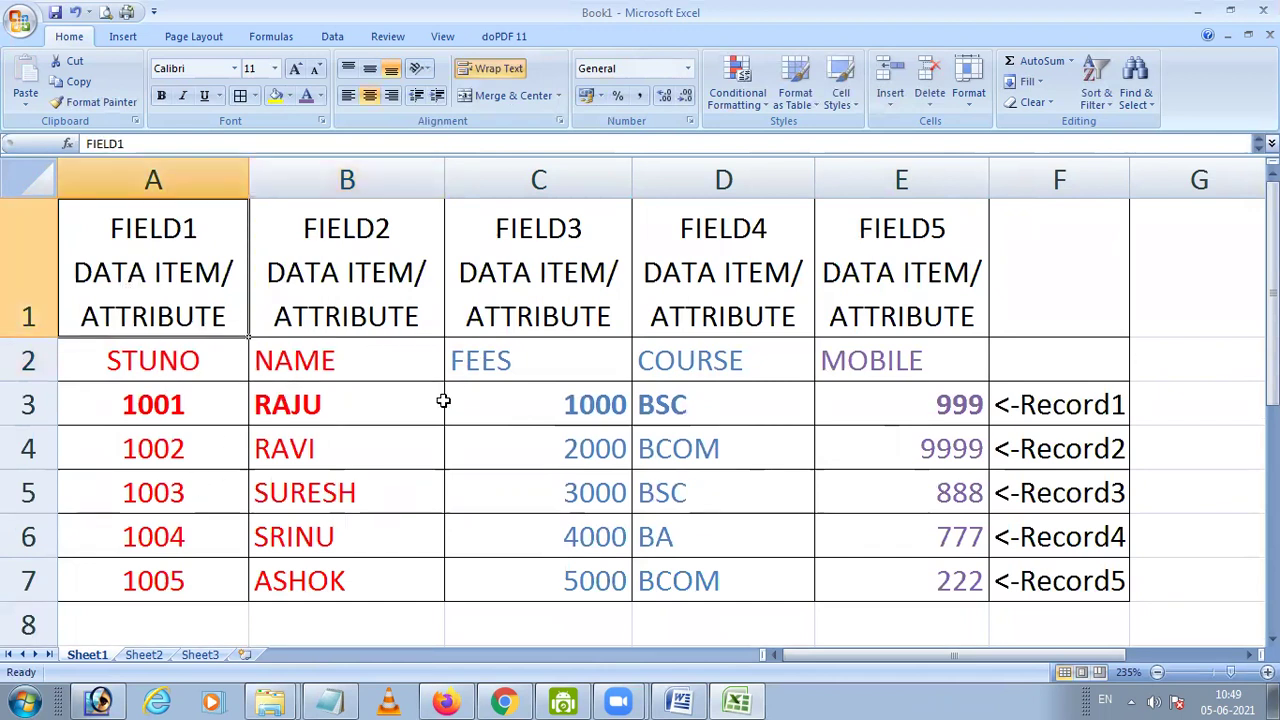
pyautogui.moveTo(220, 300)
pyautogui.mouseDown()
pyautogui.moveTo(1066, 563)
pyautogui.moveTo(1060, 585)
pyautogui.mouseUp()
pyautogui.scroll(-1, 771, 574)
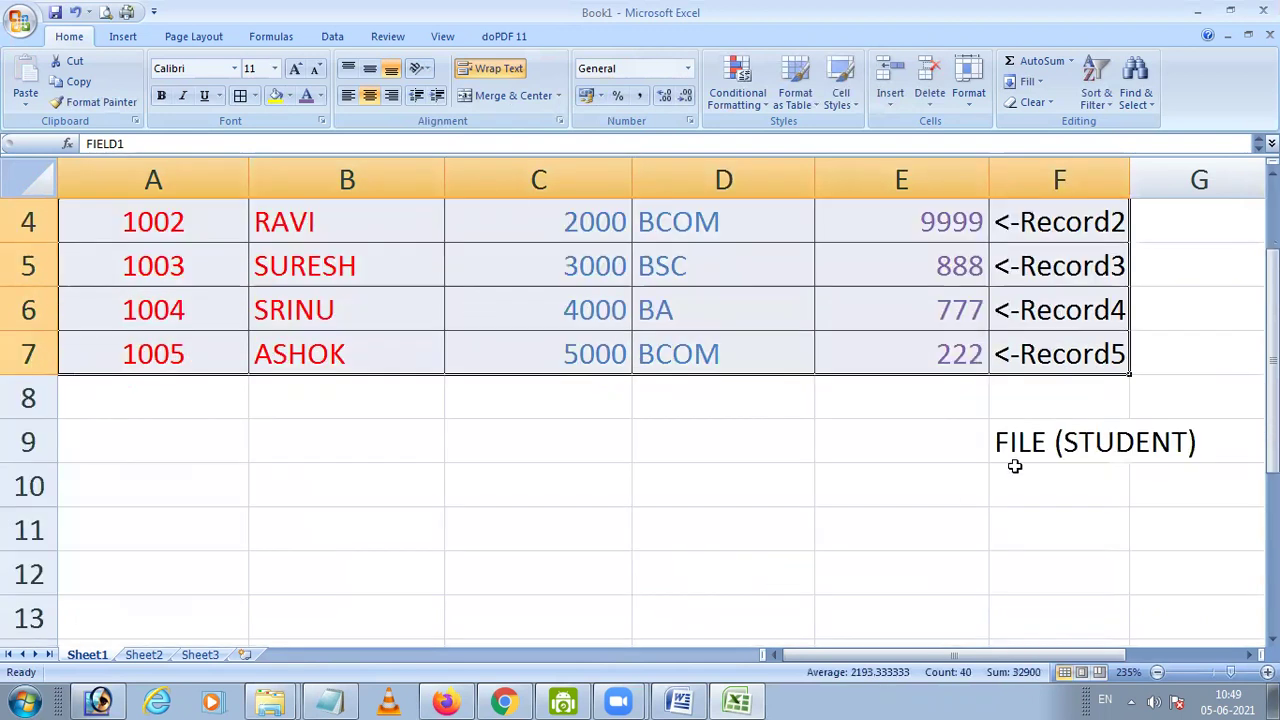
pyautogui.click(1032, 445)
pyautogui.doubleClick(1038, 435)
pyautogui.hotkey('alt', 'Return')
pyautogui.write('ENTITY')
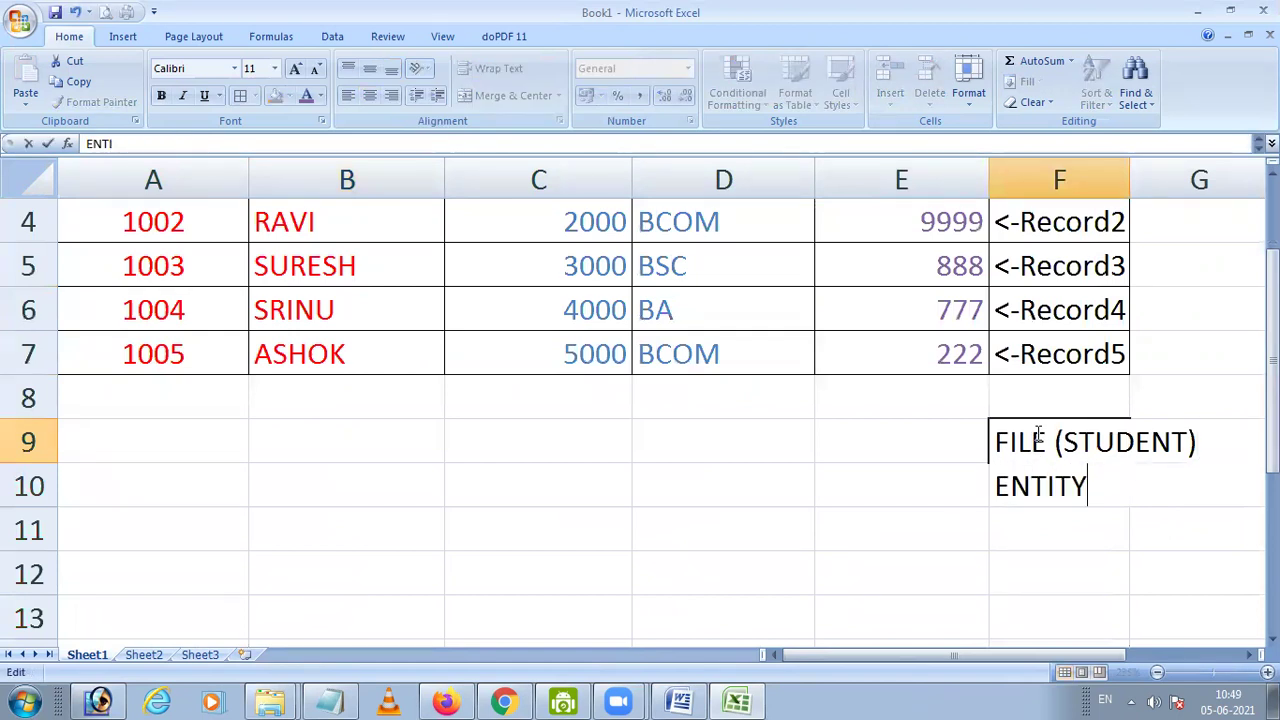
pyautogui.press('Return')
# Step: Merge and center the file label across F9:G9 and reduce the height of row 9
pyautogui.click(1038, 437)
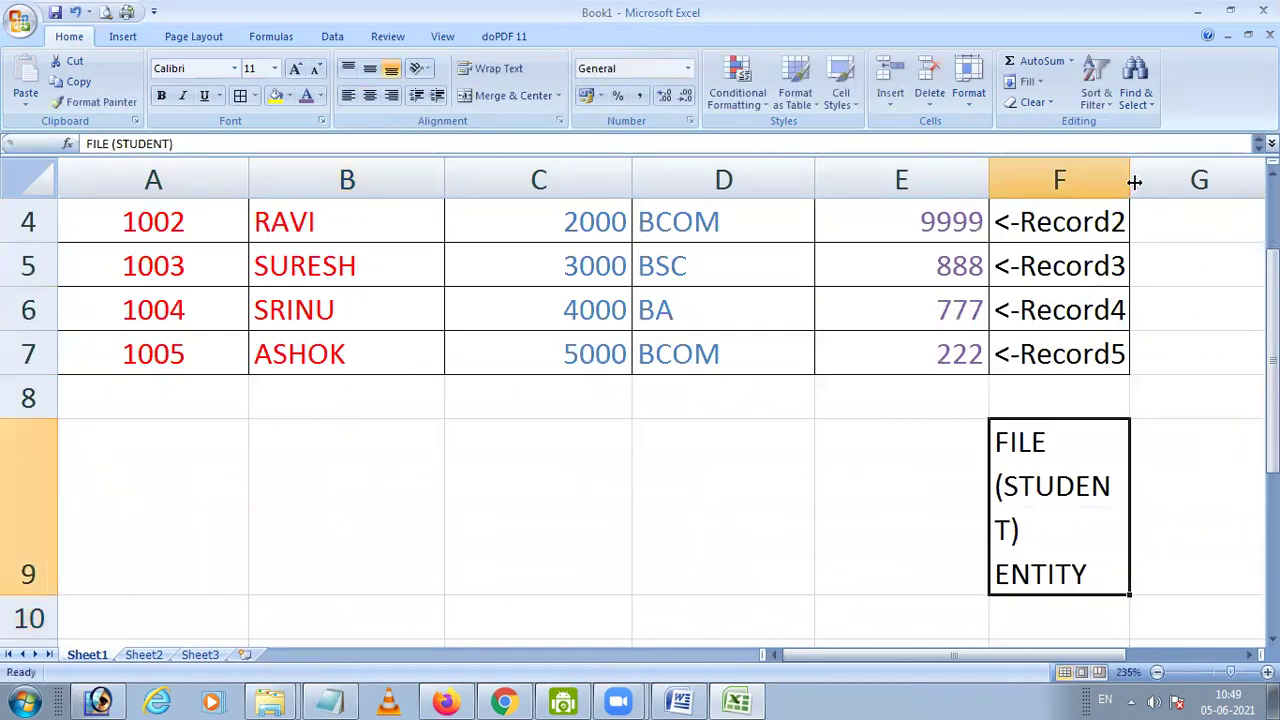
pyautogui.moveTo(1134, 486); pyautogui.dragTo(1195, 488)
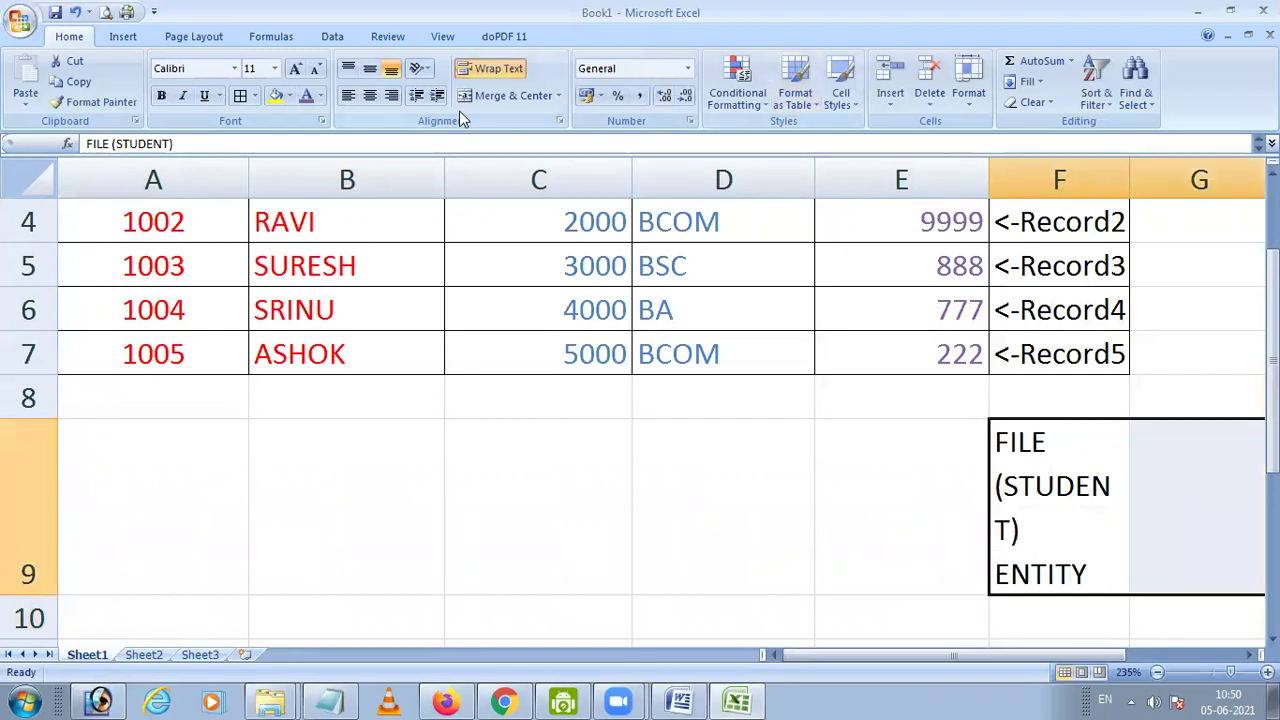
pyautogui.click(487, 95)
pyautogui.click(907, 539)
pyautogui.click(1024, 533)
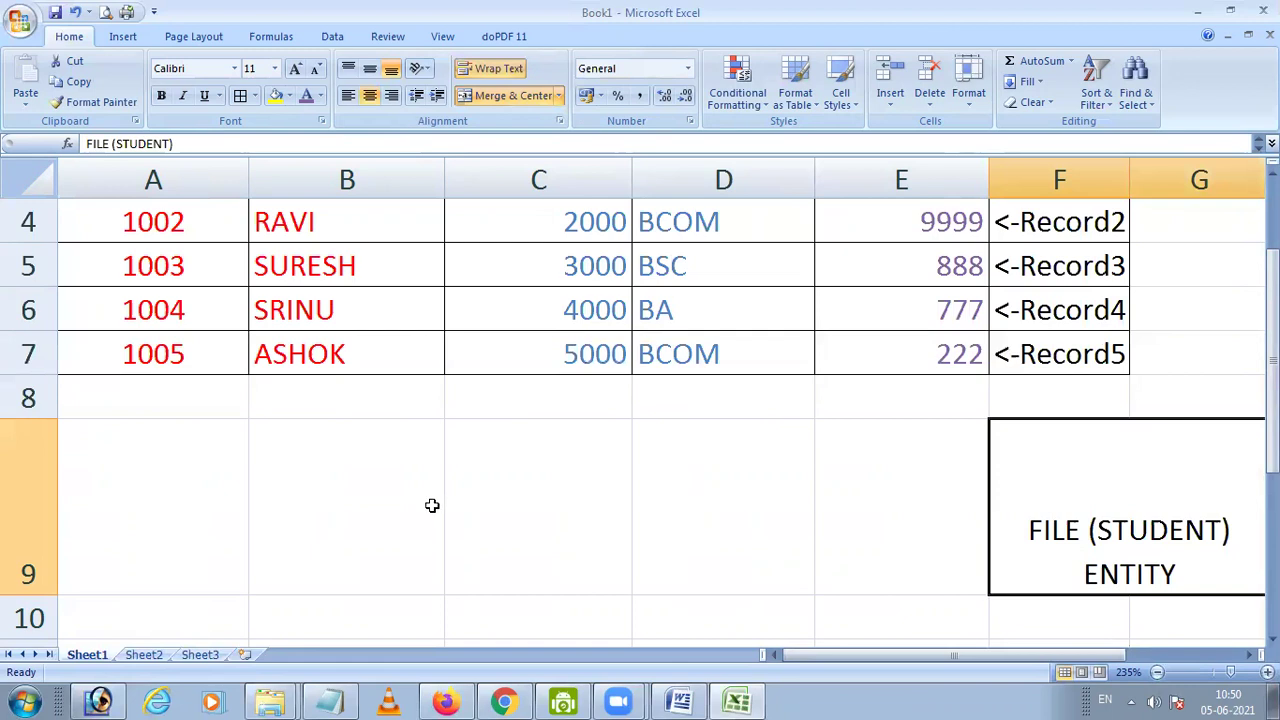
pyautogui.moveTo(19, 596); pyautogui.dragTo(50, 538)
# Step: Switch to the Word notes and add the bullet "Attribute is also called as Field/Data item" below the record entry
pyautogui.hotkey('alt', 'Tab')
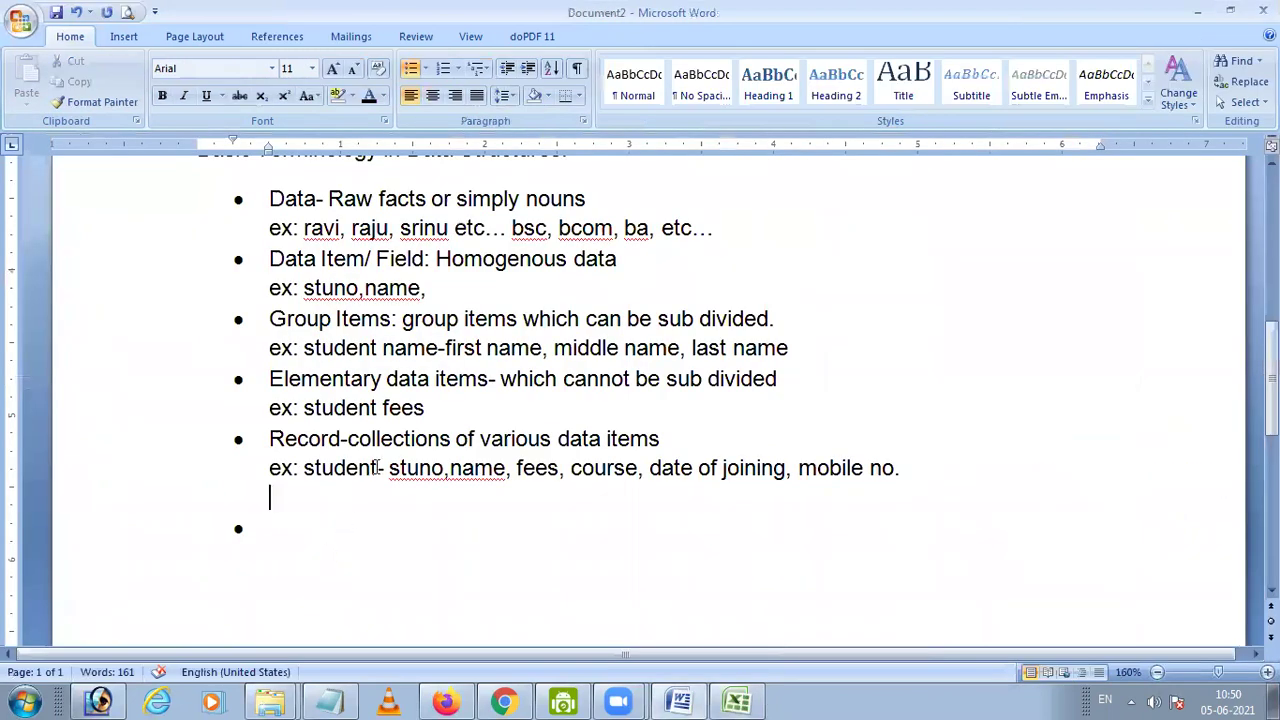
pyautogui.press('Up')
pyautogui.press('Up')
pyautogui.press('End')
pyautogui.press('Return')
pyautogui.write('Attribute')
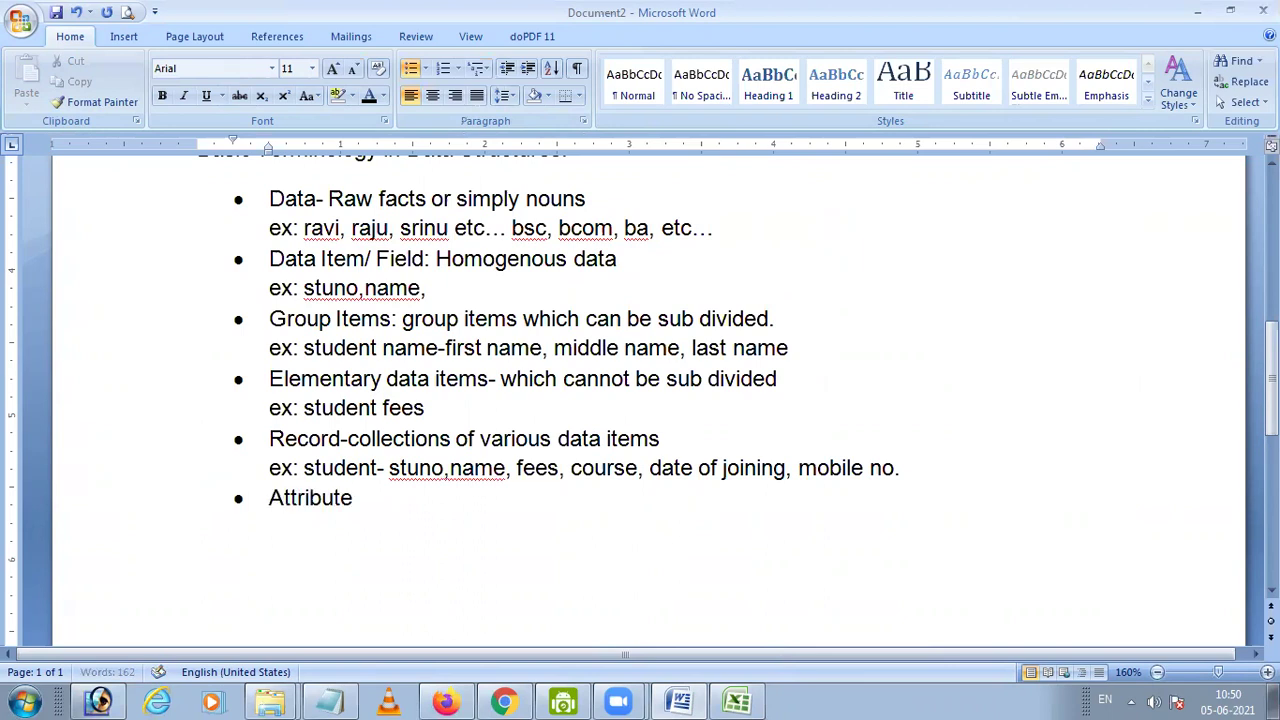
pyautogui.write(' sialso called as Field')
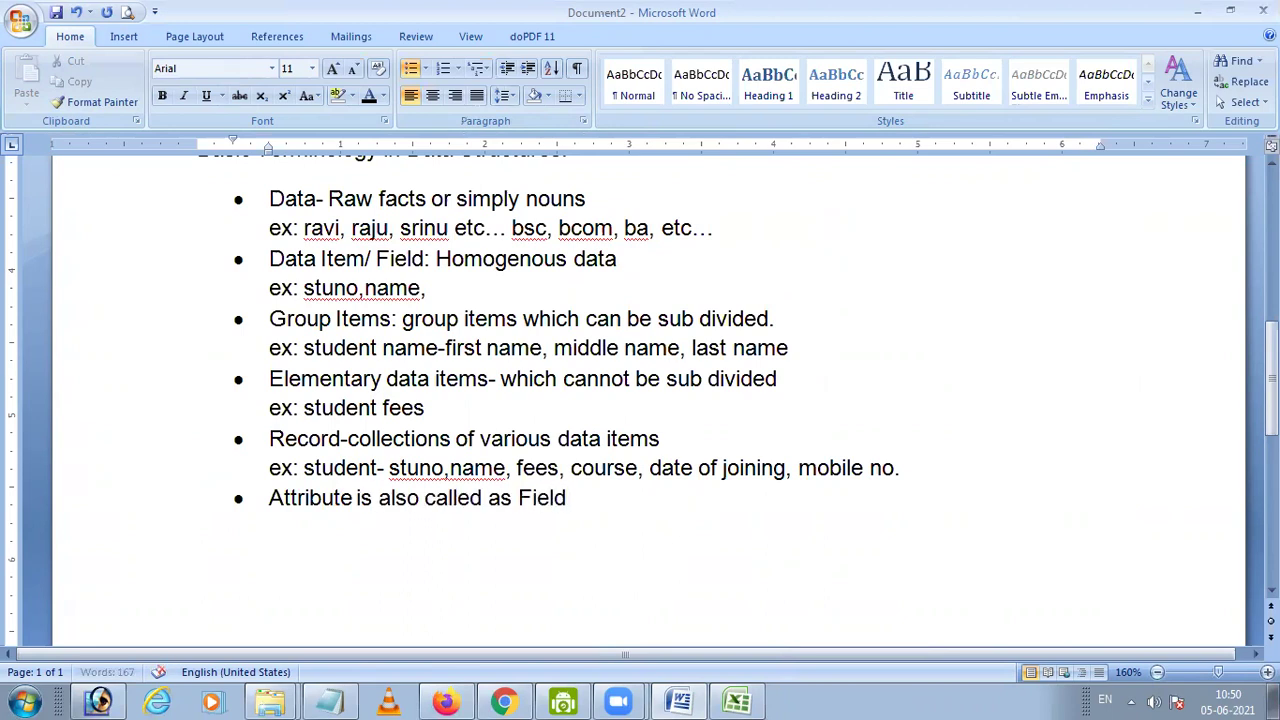
pyautogui.write('/Data item')
pyautogui.press('Return')
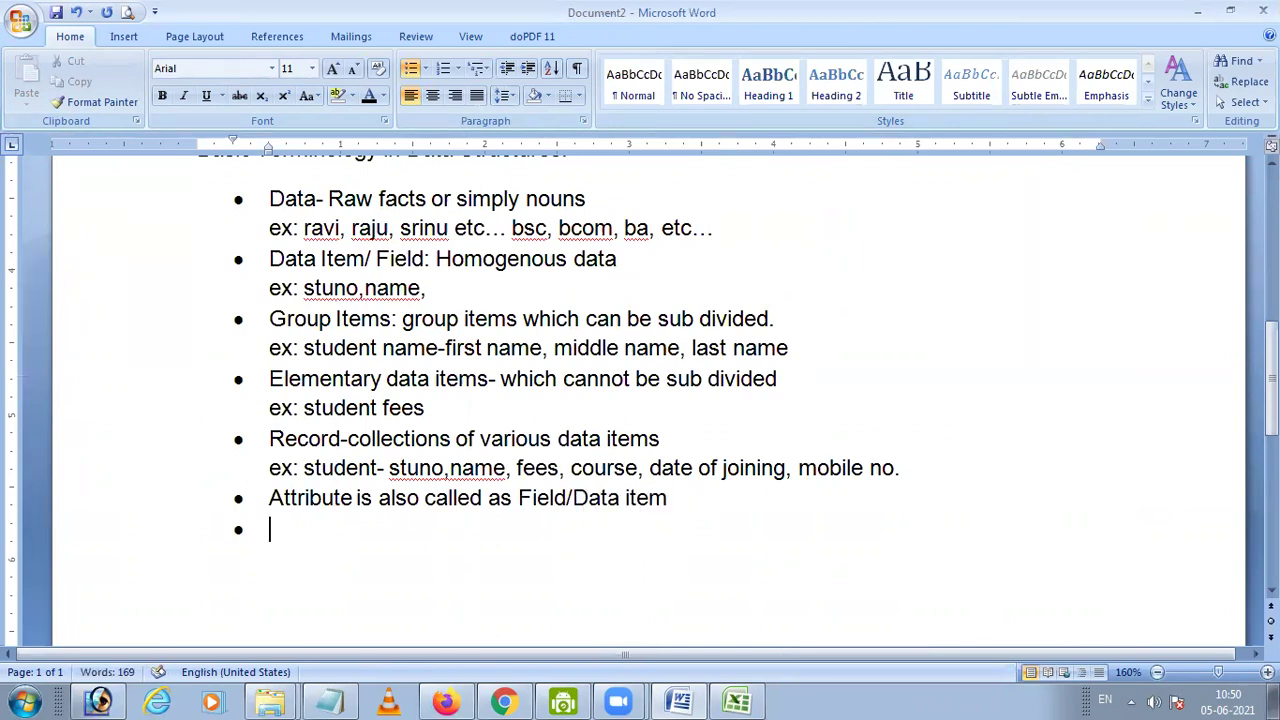
# Step: Write the last bullet as "Entity means collection of records simply a file."
pyautogui.write('Entity means ')
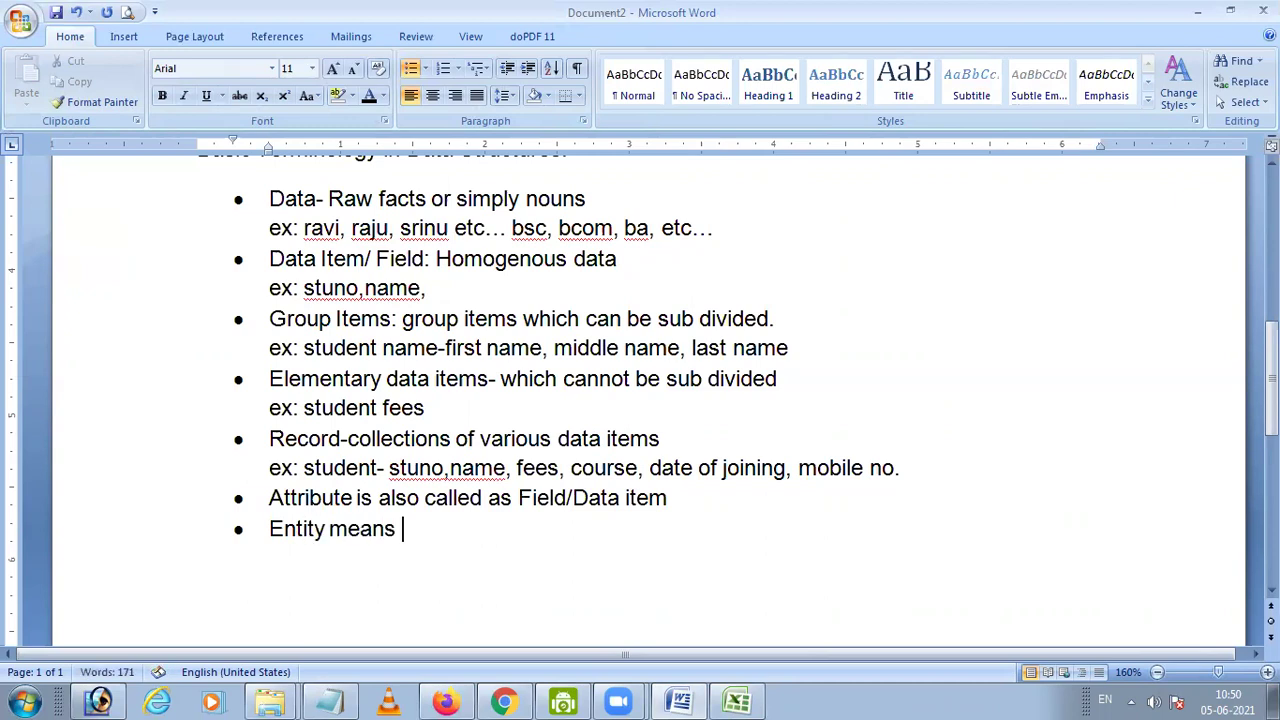
pyautogui.write('collection of records simply a file.')
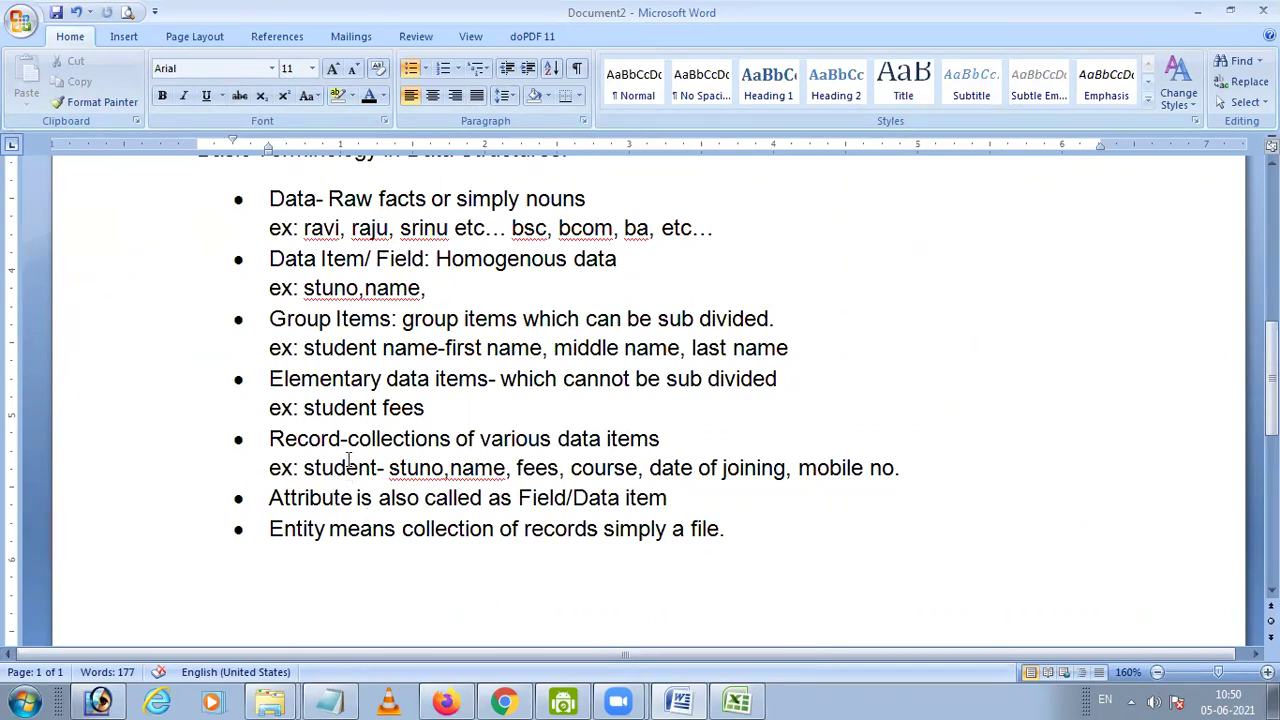
# Step: Extend the term in the Record bullet so that it reads "Record/Row/Tuple" before its definition
pyautogui.scroll(2, 357, 410)
pyautogui.click(296, 412)
pyautogui.scroll(-1, 346, 463)
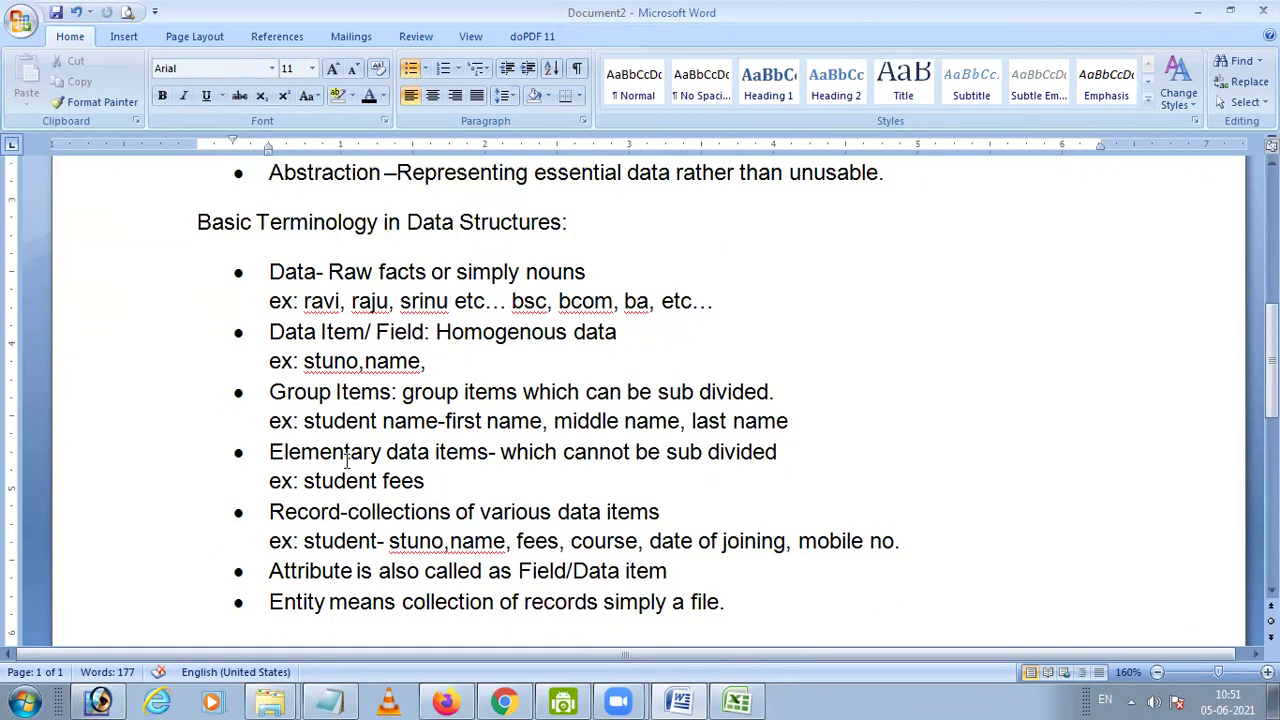
pyautogui.click(352, 453)
pyautogui.scroll(-2, 352, 455)
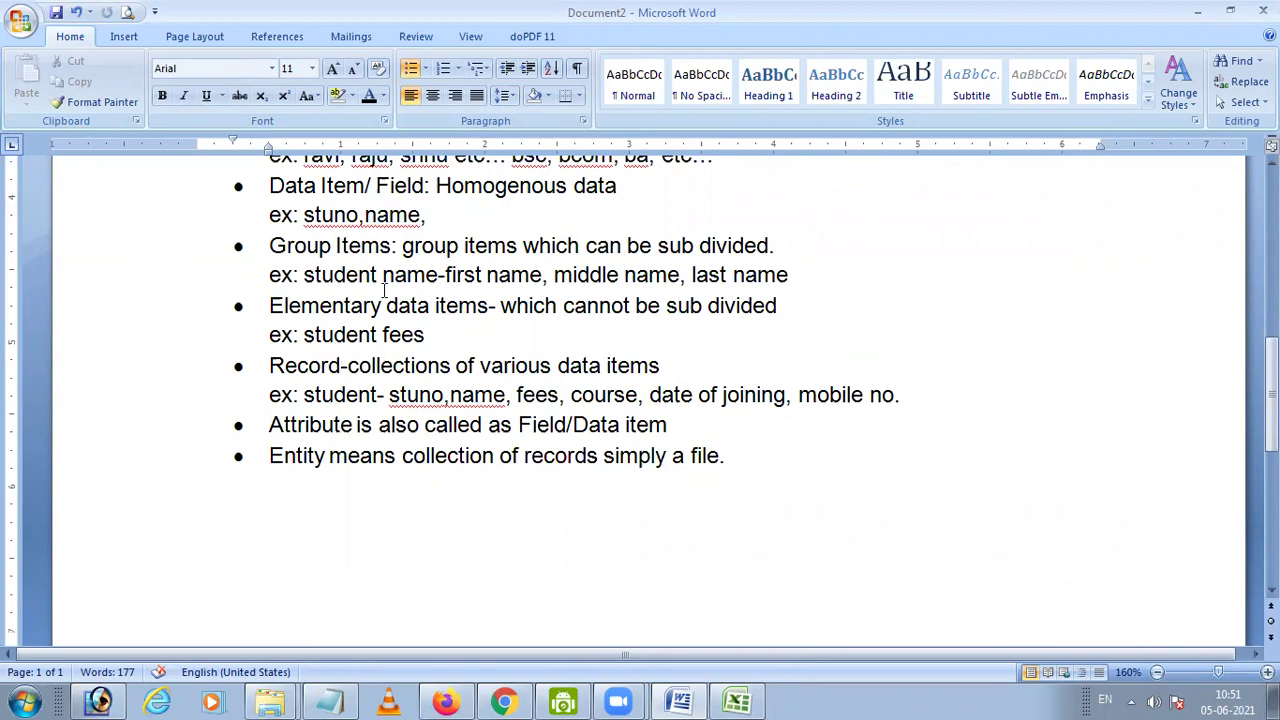
pyautogui.write('/Row')
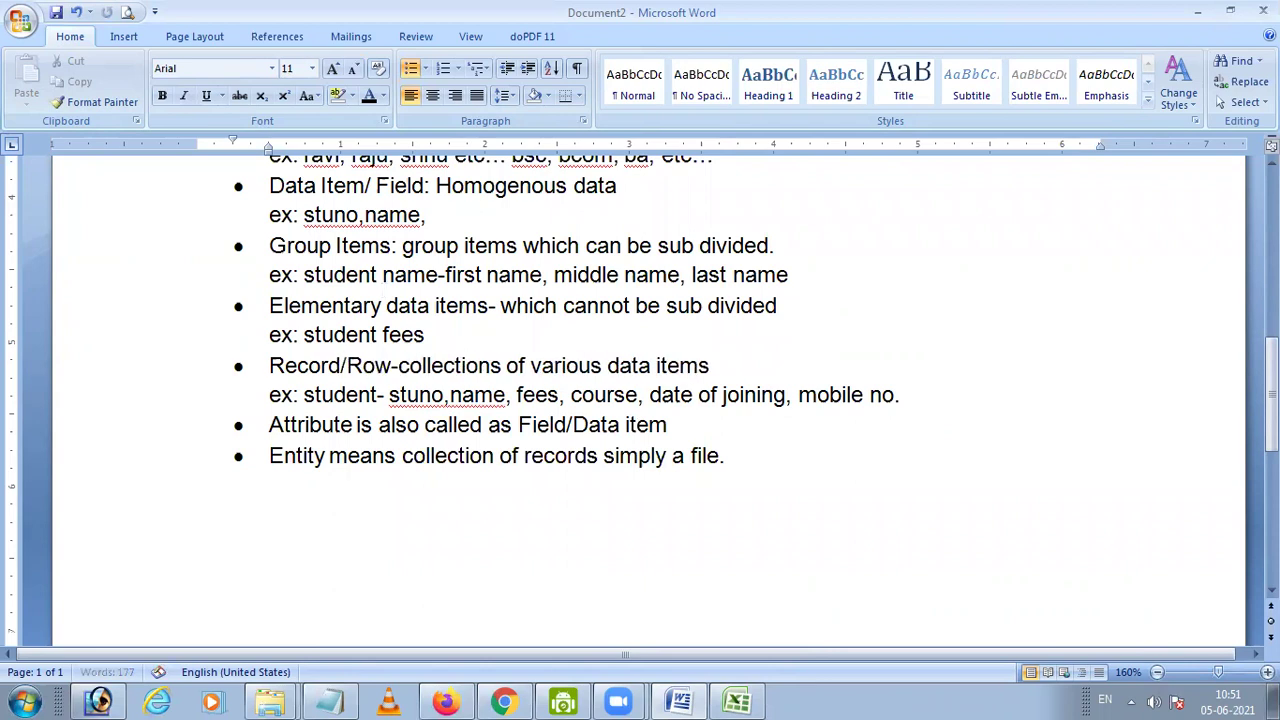
pyautogui.write('/Tuple')
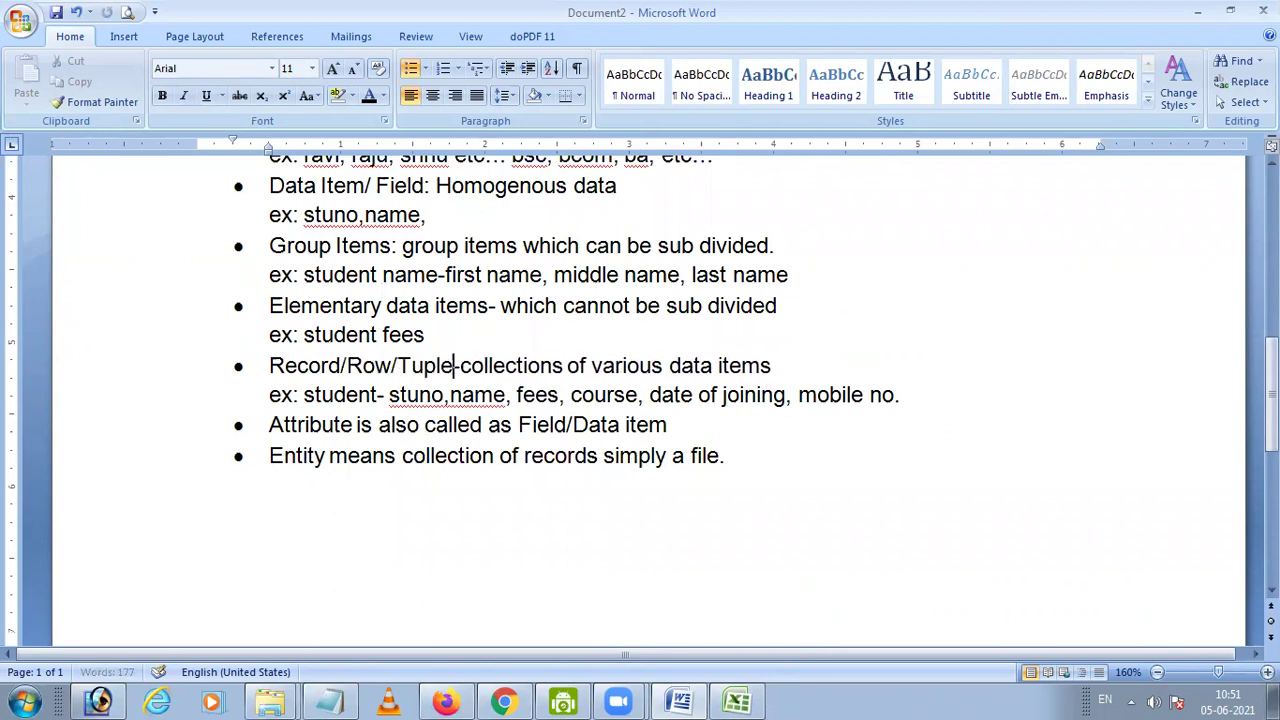
# Step: Add "/Attribute" after "Data Item/ Field" in the homogenous data bullet, then return to the end of the Entity bullet
pyautogui.scroll(1, 416, 276)
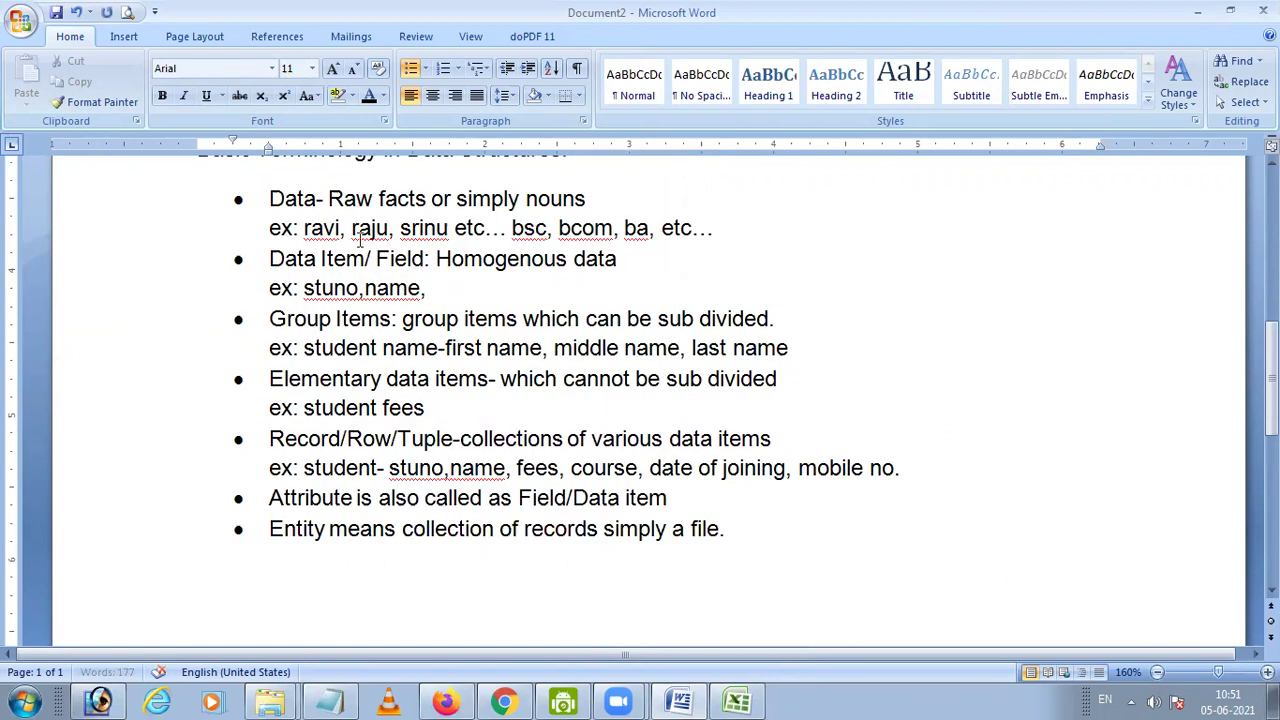
pyautogui.scroll(1, 318, 356)
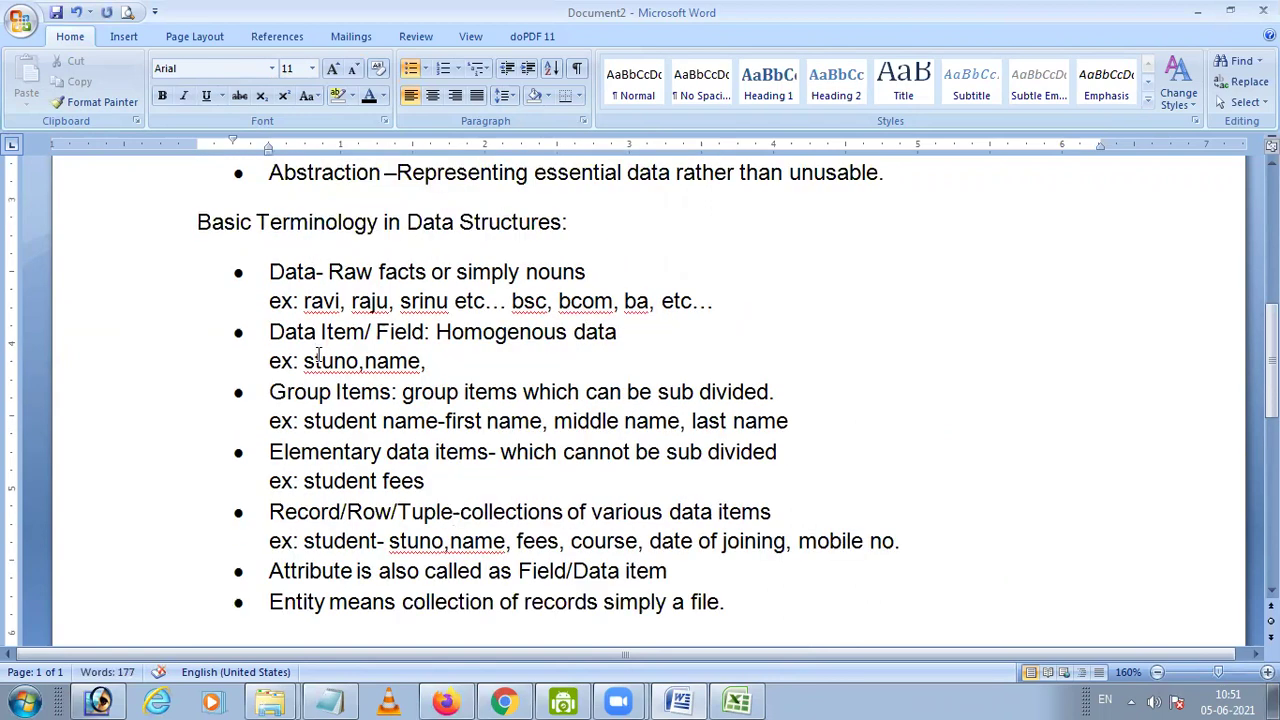
pyautogui.click(427, 331)
pyautogui.write('/Attr')
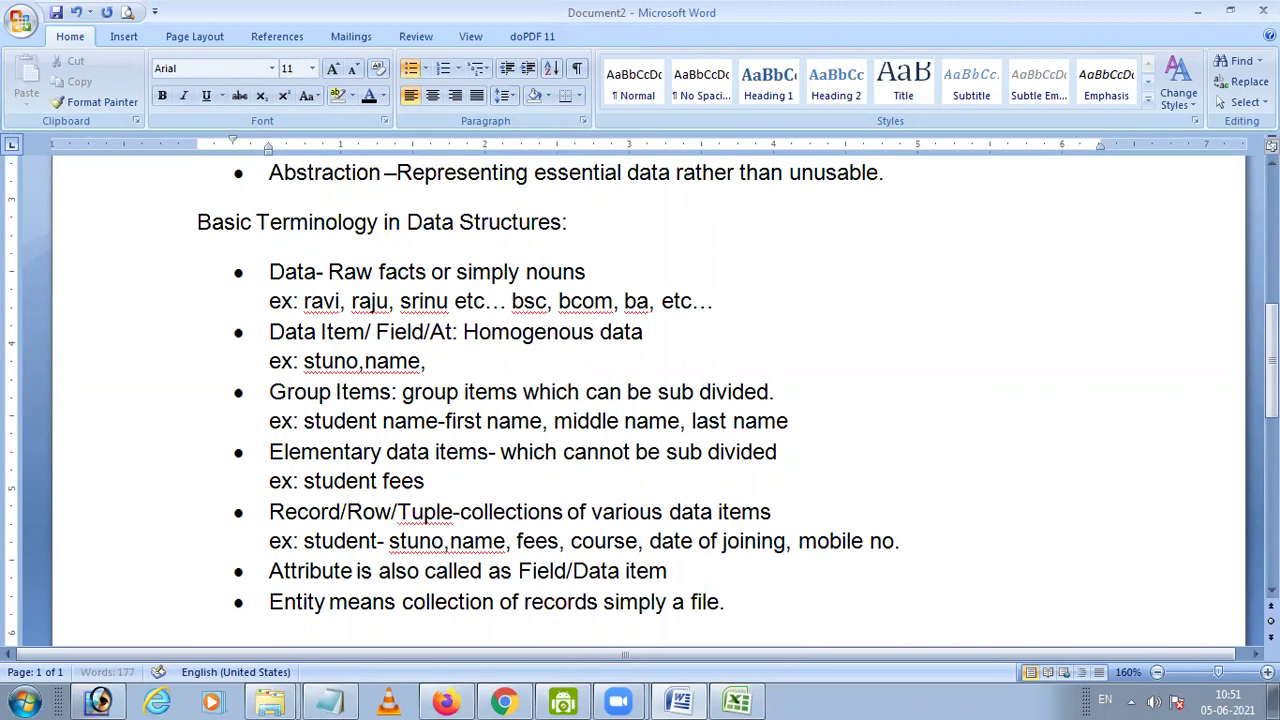
pyautogui.write('ibute:')
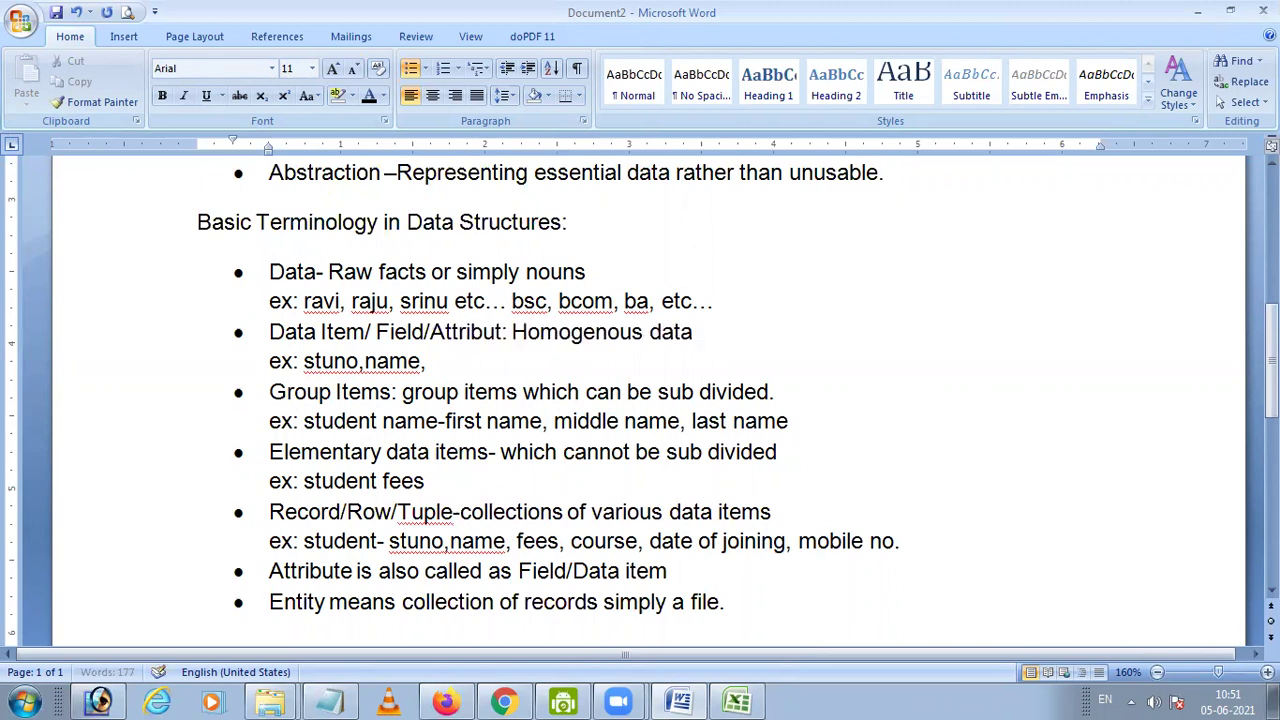
pyautogui.write(':')
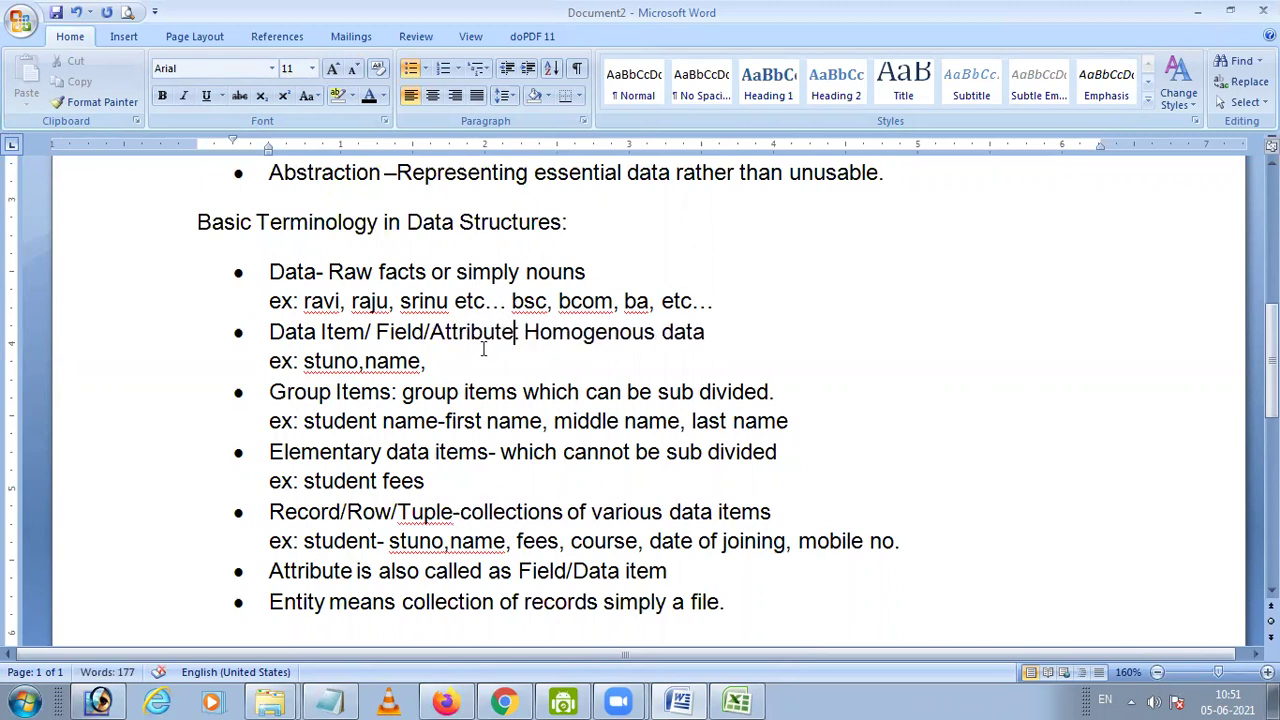
pyautogui.scroll(-1, 486, 360)
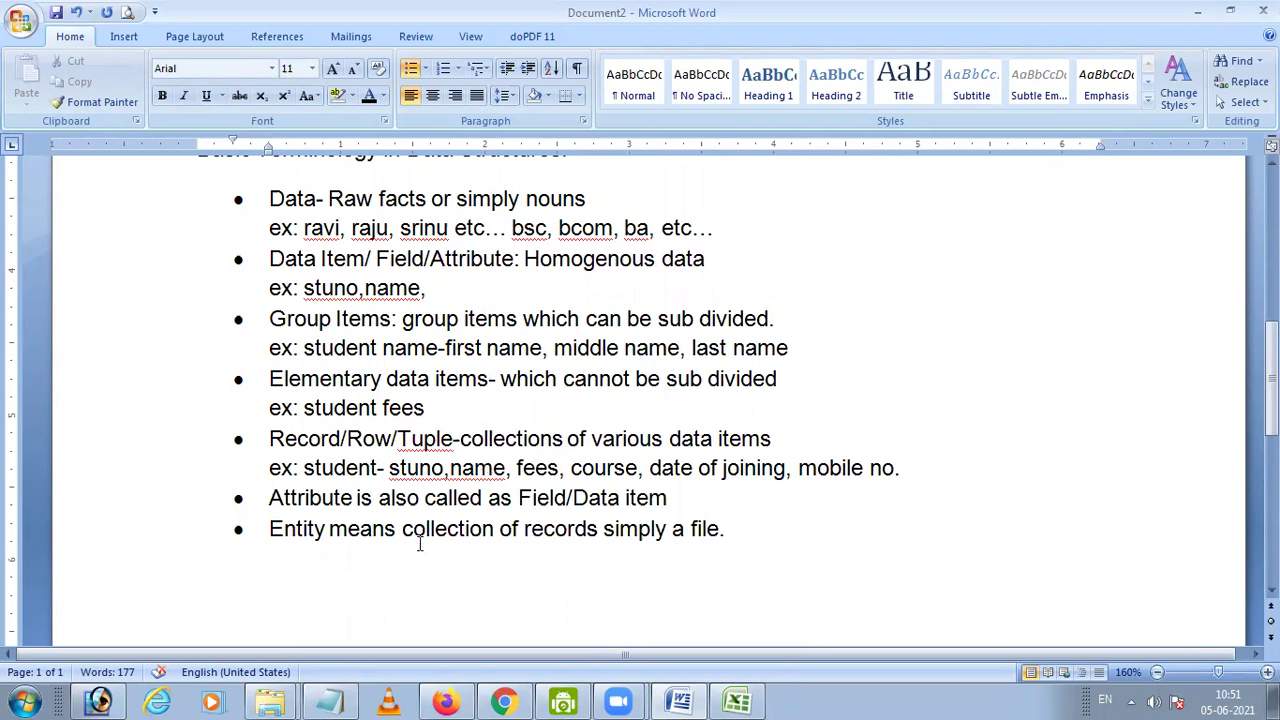
pyautogui.click(773, 536)
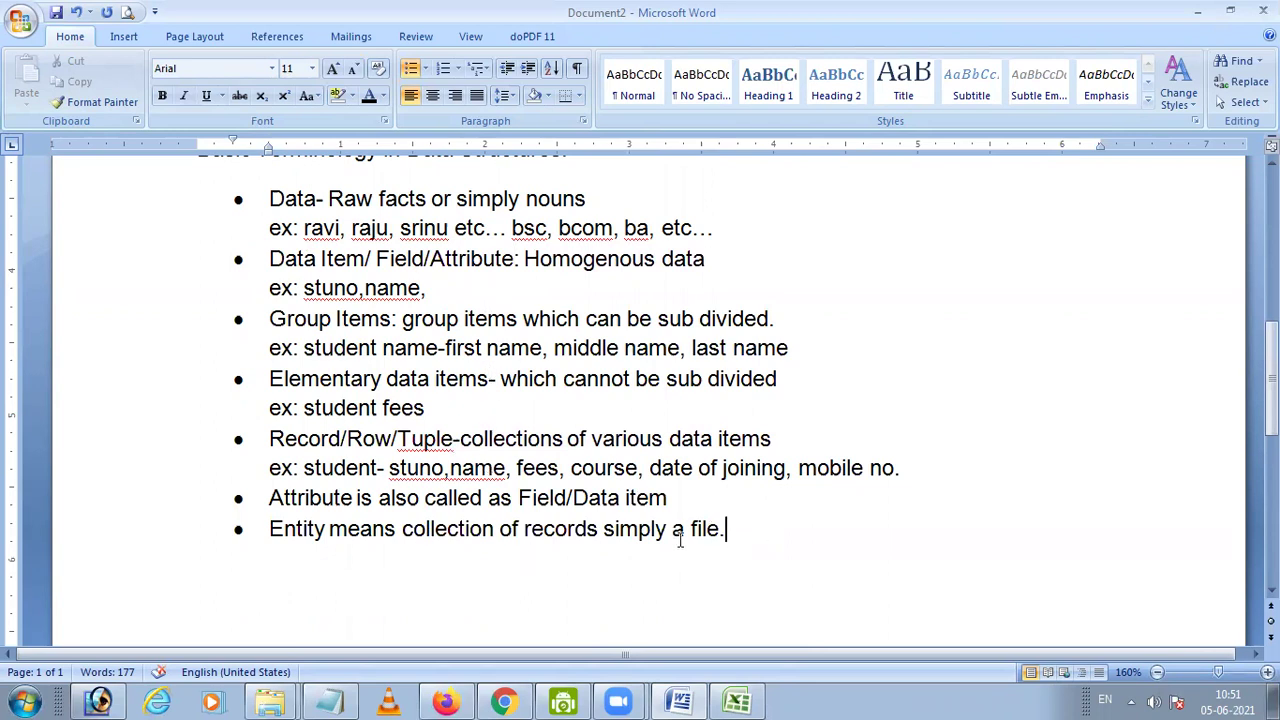